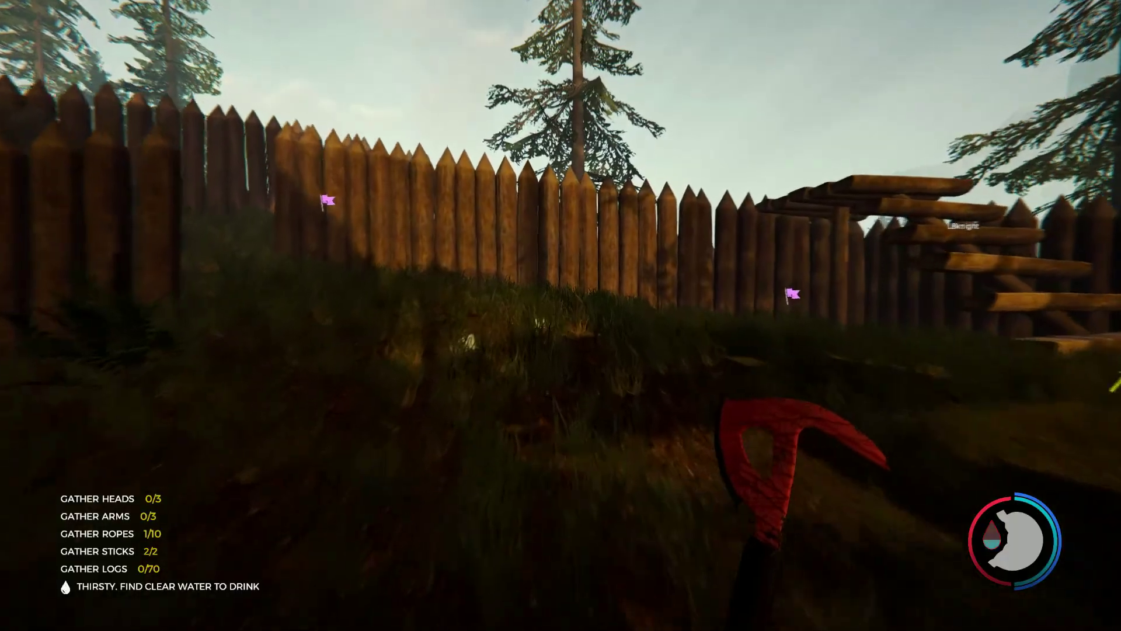
pyautogui.press('w')
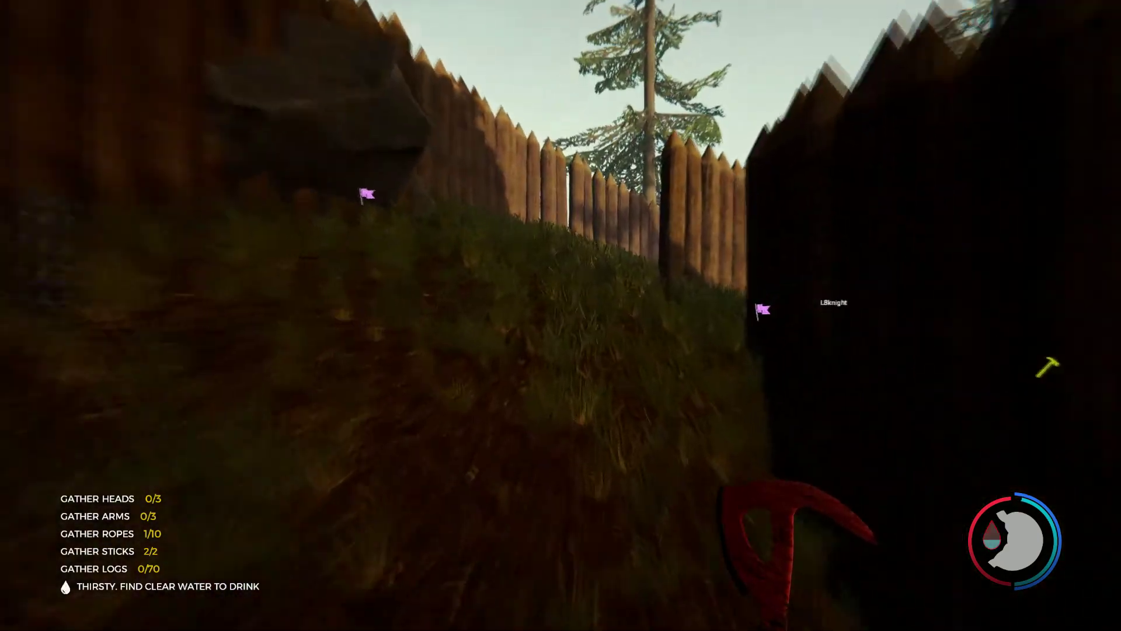
pyautogui.press('w')
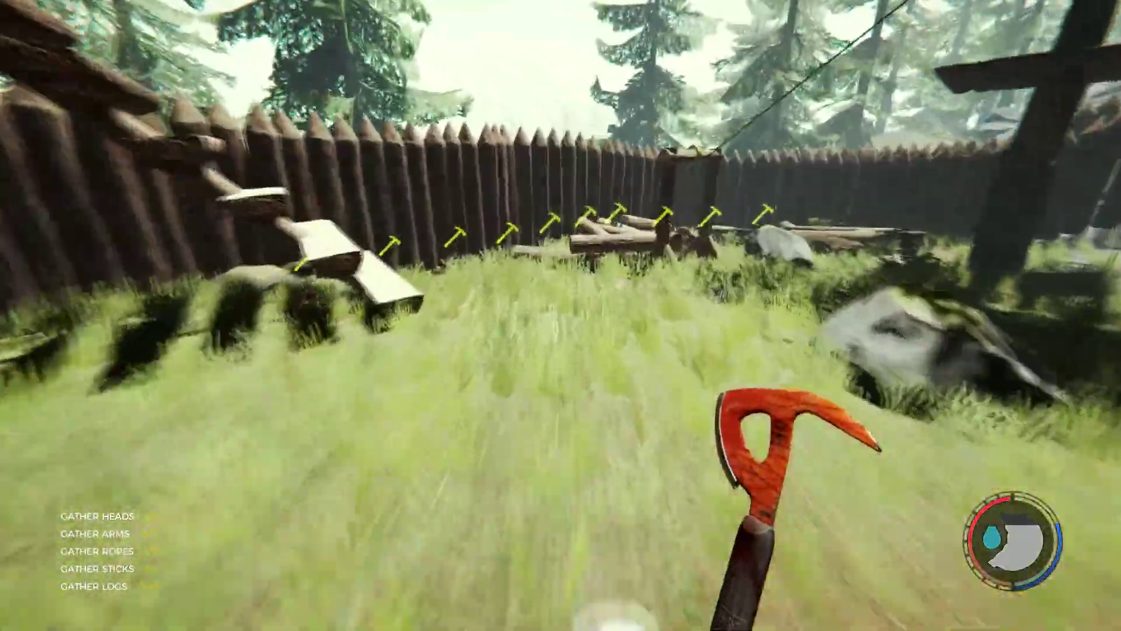
pyautogui.press('e')
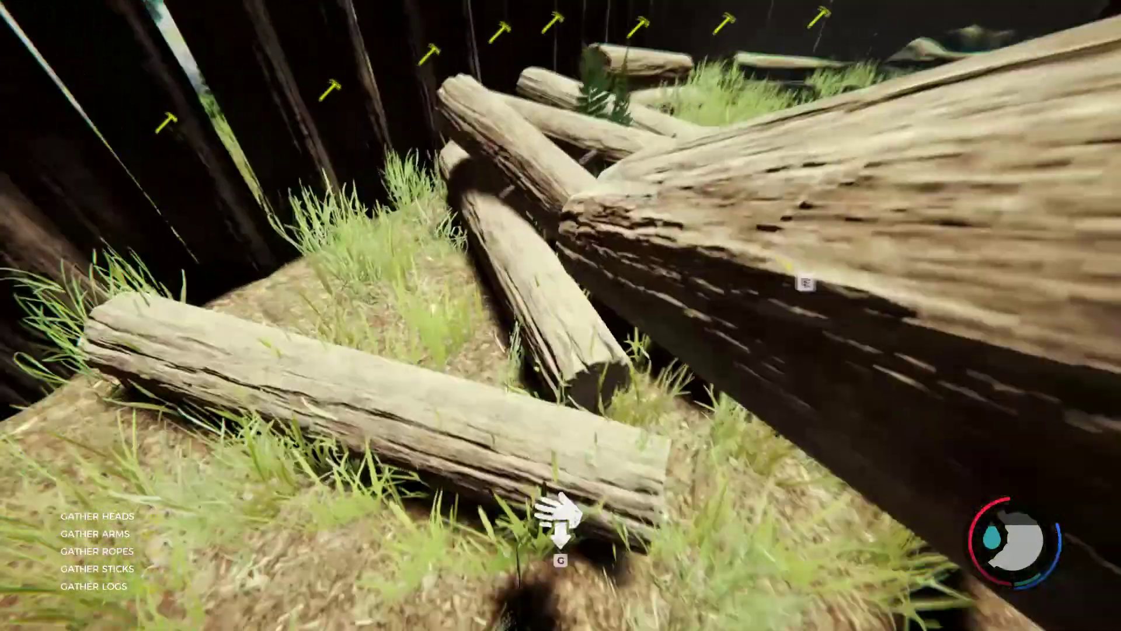
pyautogui.press('e')
pyautogui.press('w')
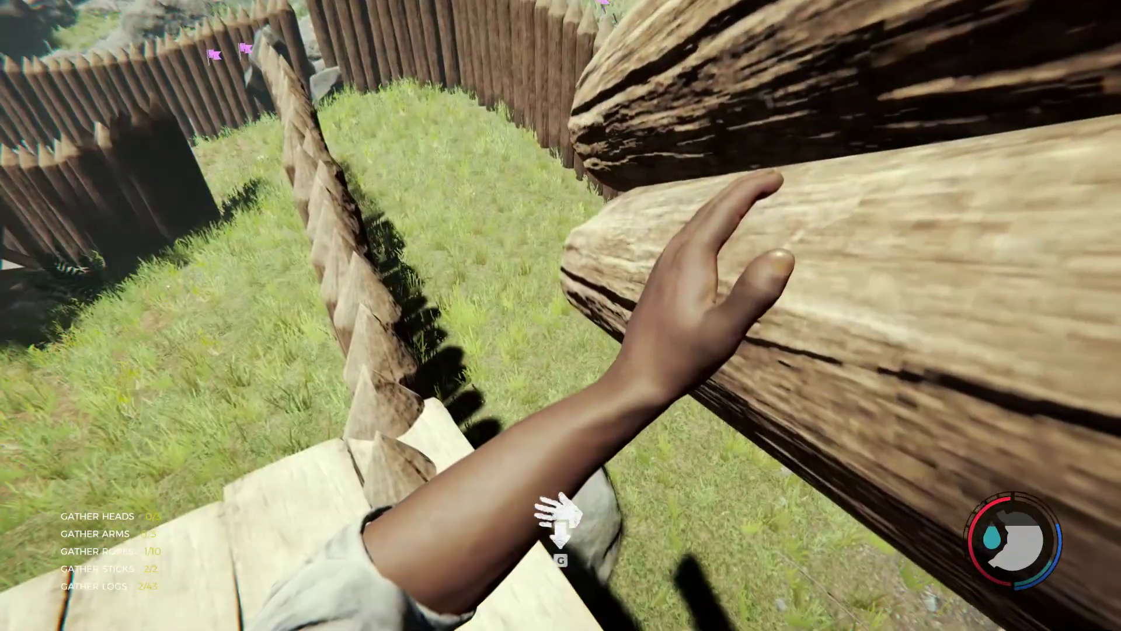
pyautogui.press('g')
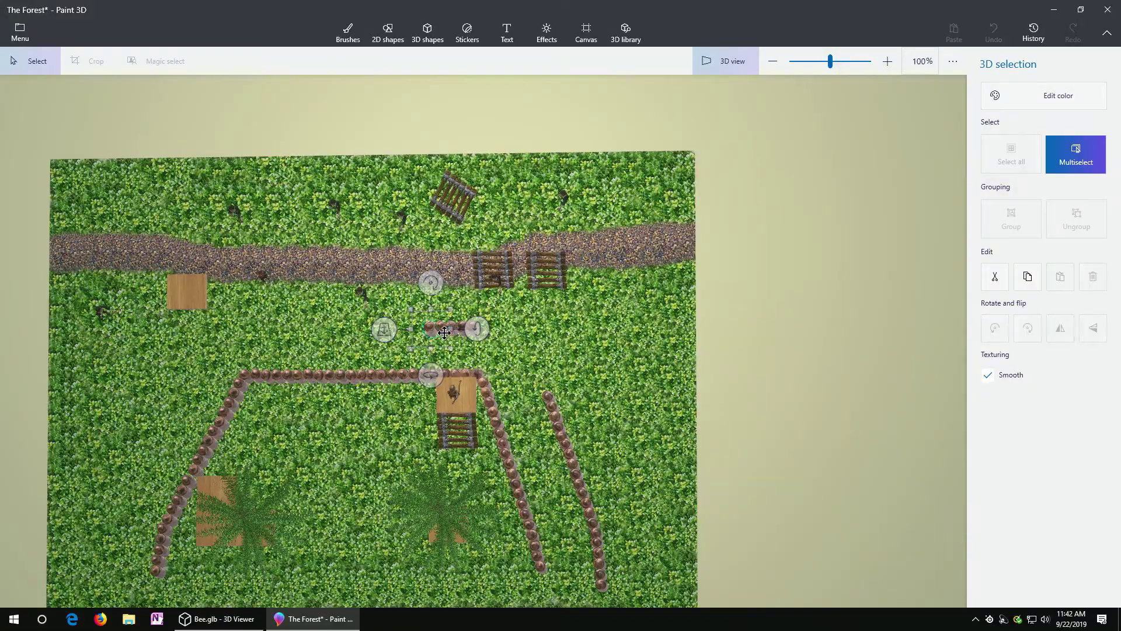
# Select the row of five logs outside the inner wall and move it closer to the gravel path
pyautogui.scroll(5, 465, 331)
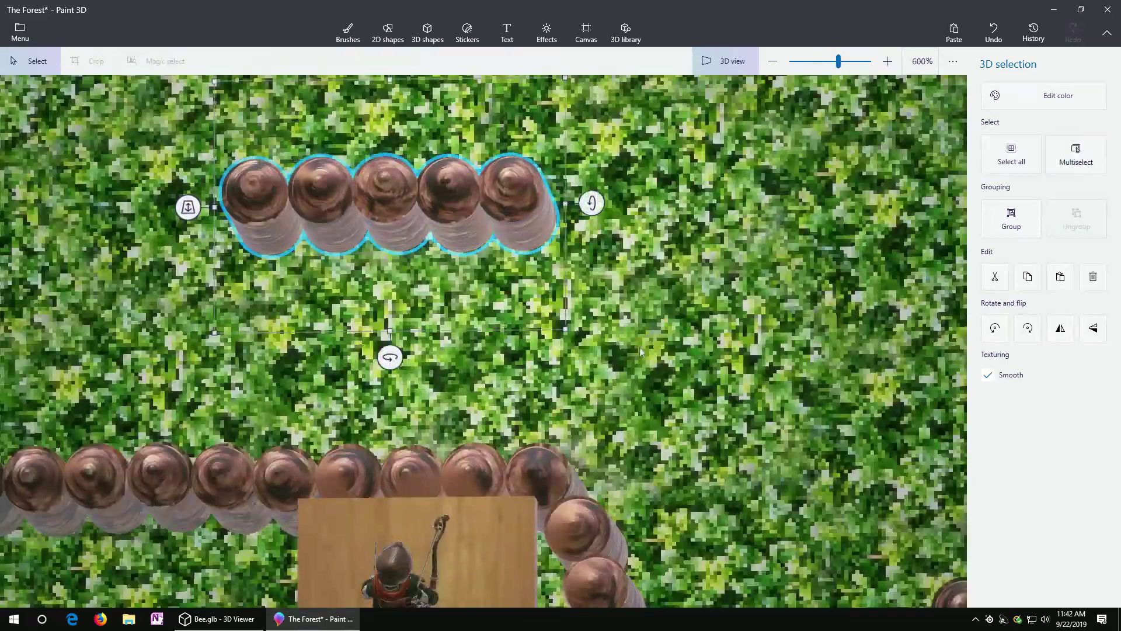
pyautogui.moveTo(640, 353); pyautogui.dragTo(620, 287, button='right')
pyautogui.keyDown('ctrl'); pyautogui.click(497, 127); pyautogui.keyUp('ctrl')
pyautogui.moveTo(641, 229); pyautogui.dragTo(647, 299, button='right')
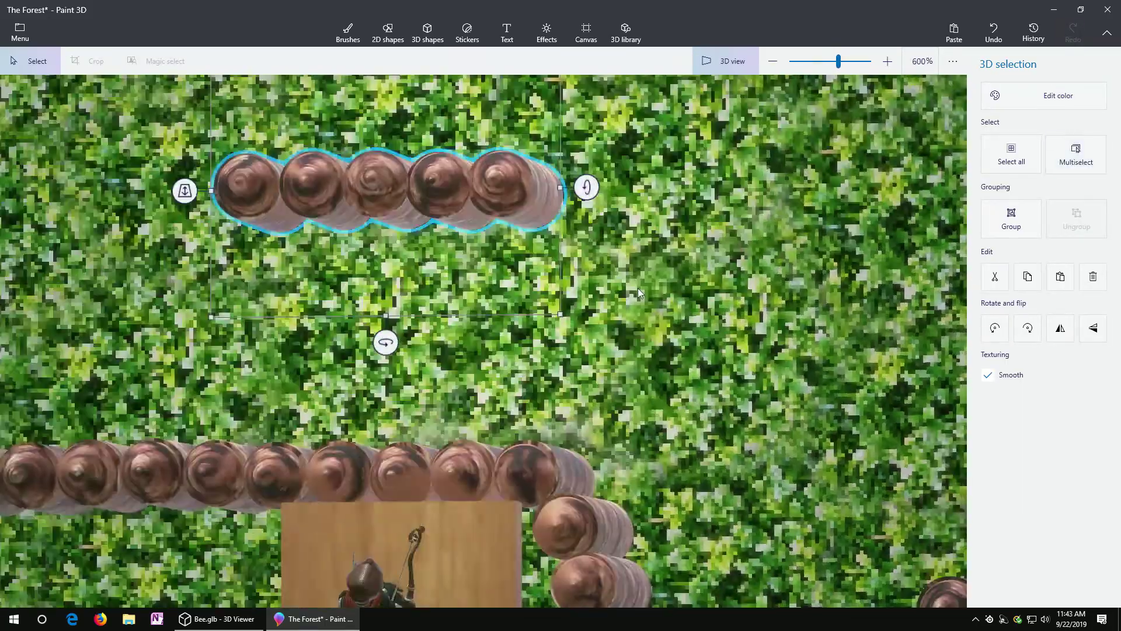
pyautogui.scroll(-5, 647, 299)
pyautogui.moveTo(594, 277); pyautogui.dragTo(591, 253)
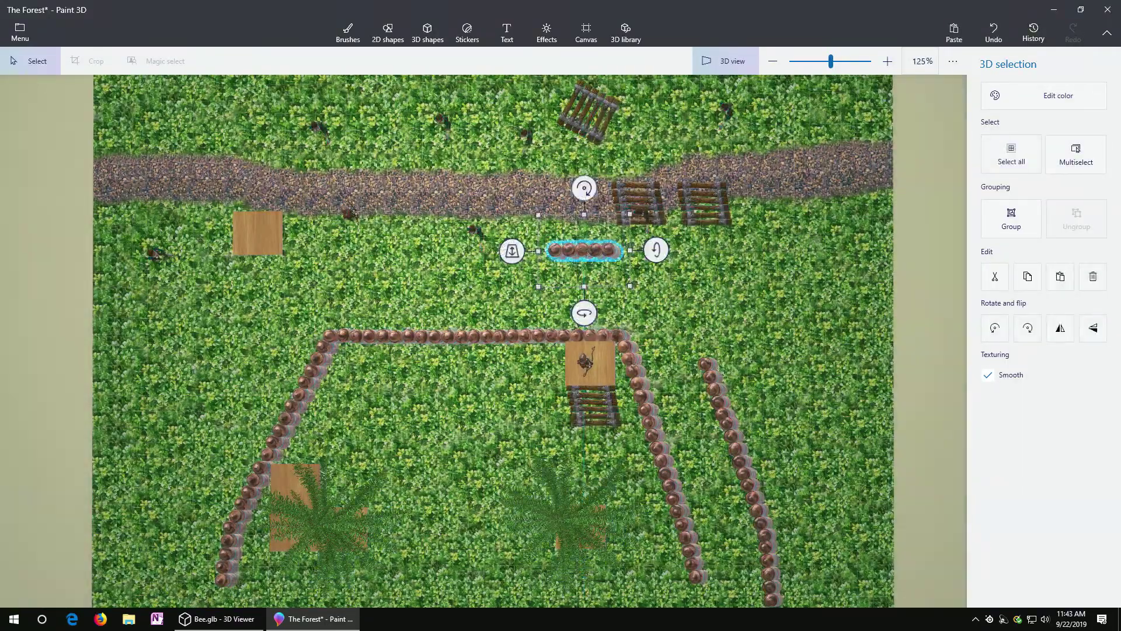
pyautogui.click(731, 306)
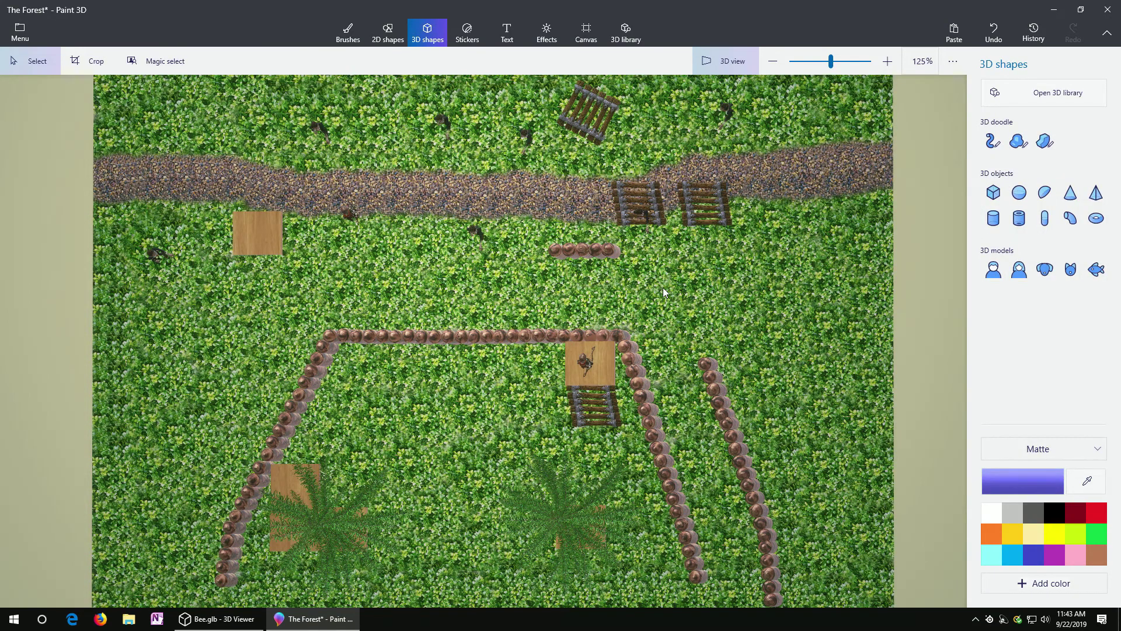
# Multiselect the five logs, copy them, and paste a copy against the left end of the row
pyautogui.scroll(4, 664, 287)
pyautogui.moveTo(663, 287); pyautogui.dragTo(656, 224, button='right')
pyautogui.keyDown('ctrl'); pyautogui.click(390, 217); pyautogui.keyUp('ctrl')
pyautogui.keyDown('ctrl'); pyautogui.click(435, 218); pyautogui.keyUp('ctrl')
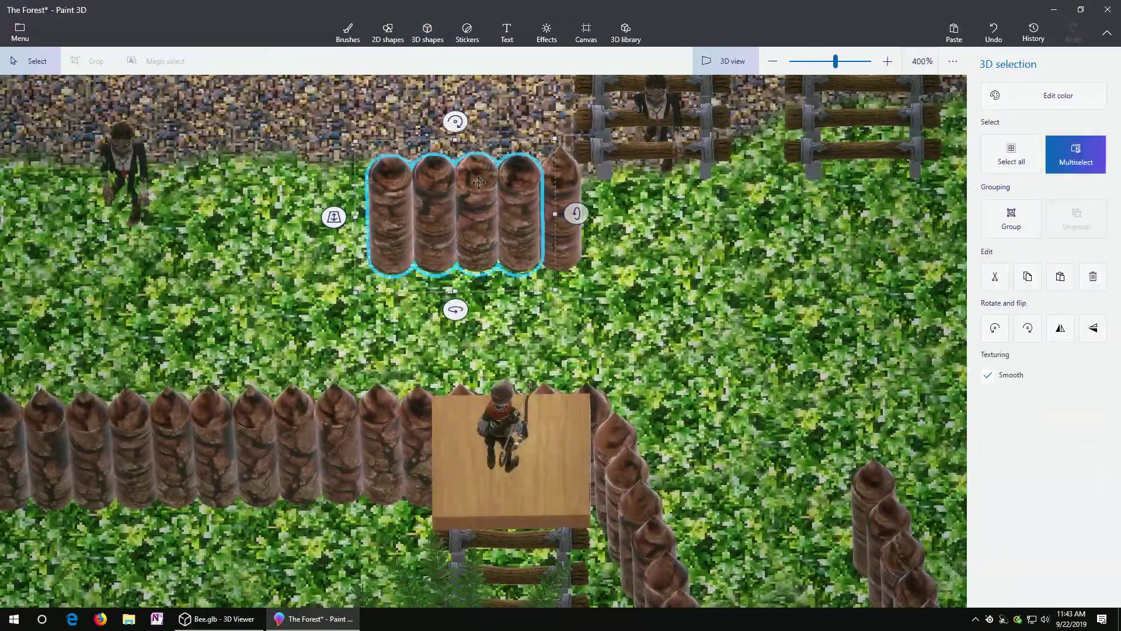
pyautogui.click(761, 303)
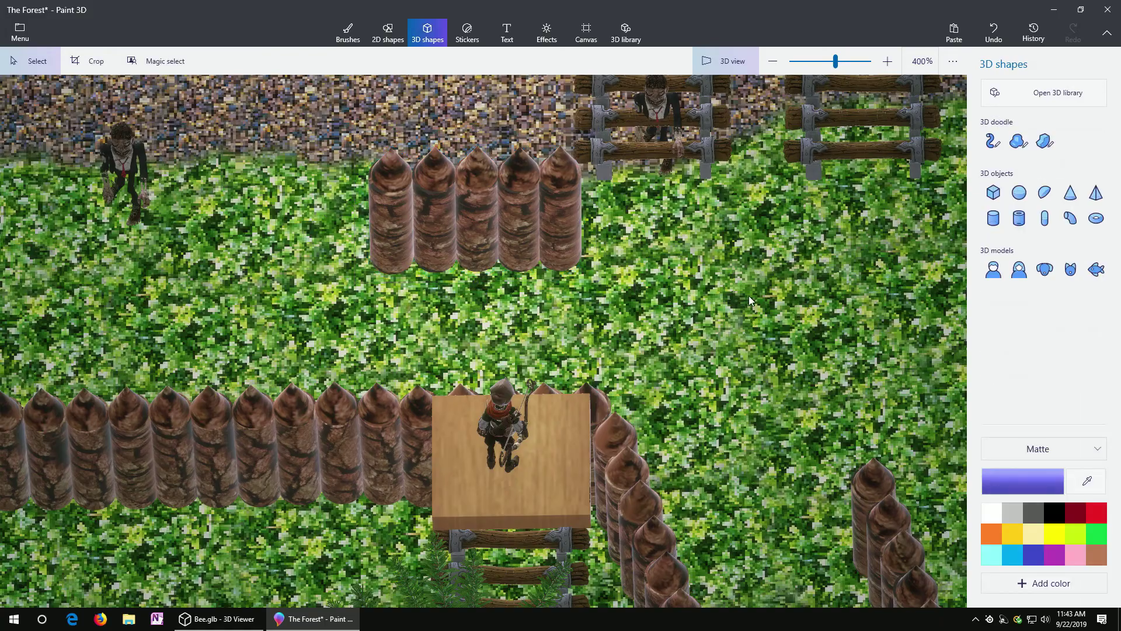
pyautogui.scroll(-3, 715, 324)
pyautogui.hotkey('ctrl', 'v')
pyautogui.moveTo(621, 283); pyautogui.dragTo(542, 281)
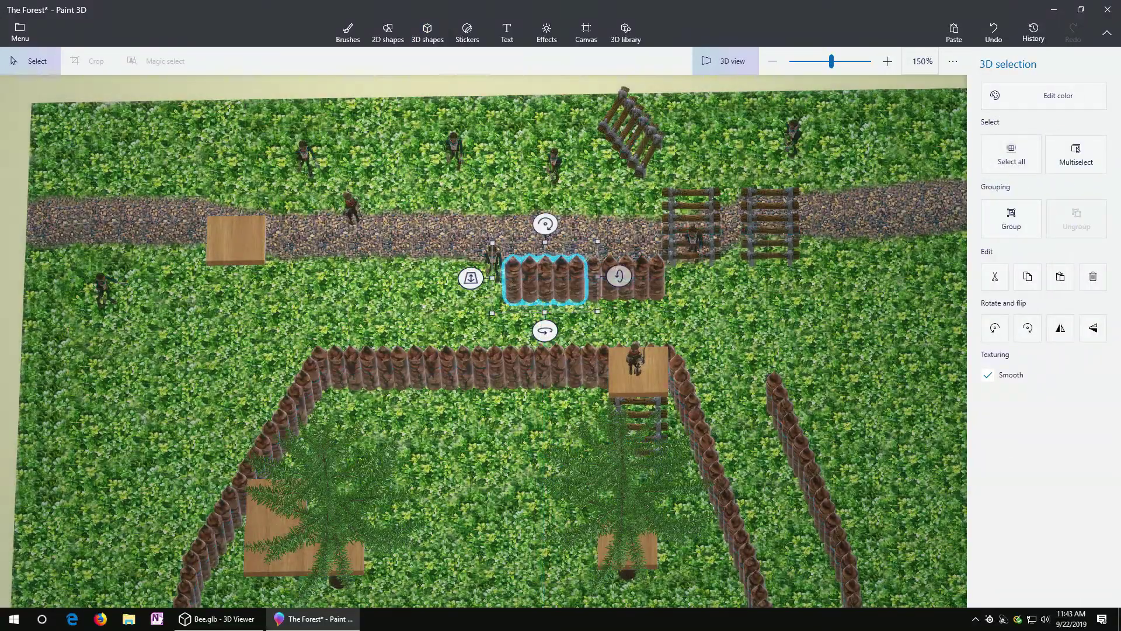
# Paste three more copies of the five-log segment and line them up to extend the outer wall to the wooden platform
pyautogui.hotkey('ctrl', 'v')
pyautogui.moveTo(624, 282); pyautogui.dragTo(462, 280)
pyautogui.click(549, 319)
pyautogui.moveTo(549, 319); pyautogui.dragTo(549, 356, button='right')
pyautogui.hotkey('ctrl', 'v')
pyautogui.moveTo(627, 274); pyautogui.dragTo(388, 279)
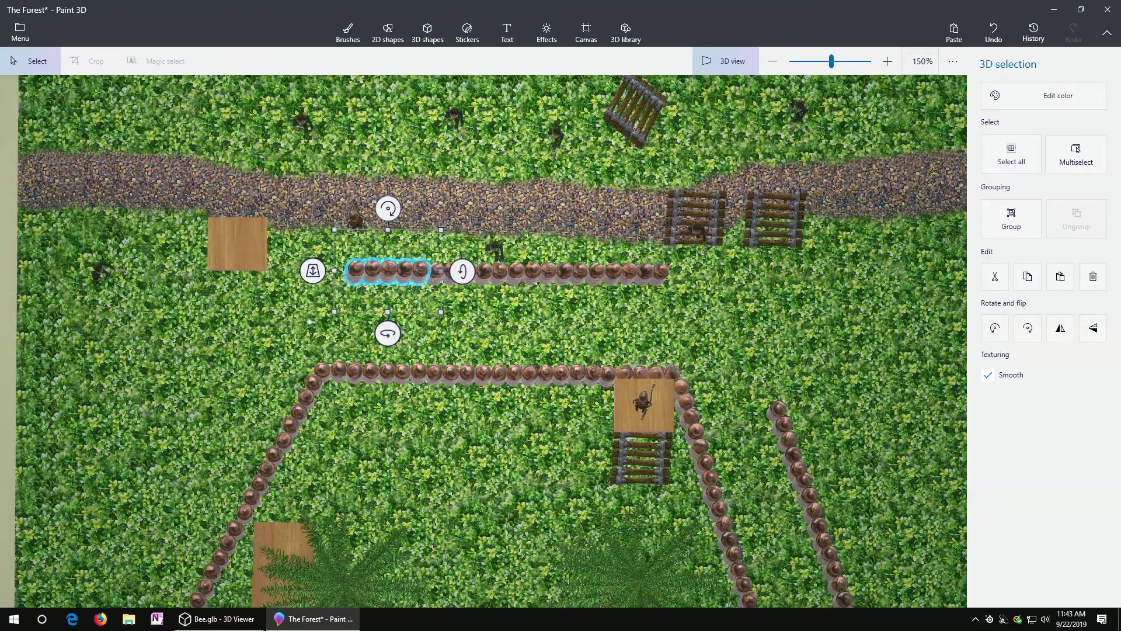
pyautogui.hotkey('ctrl', 'v')
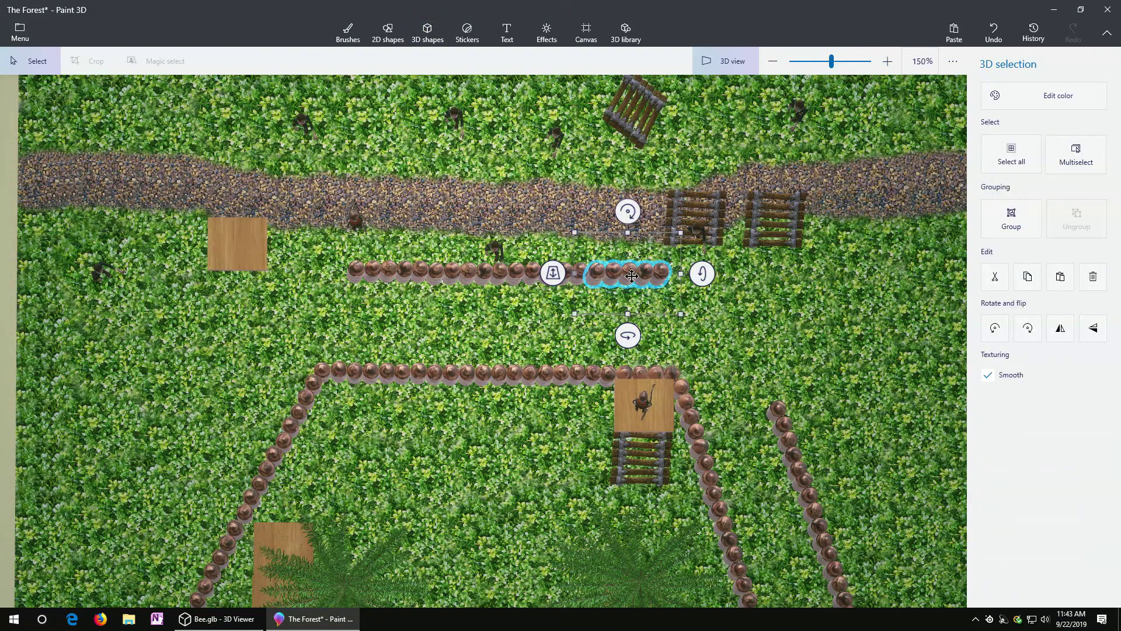
pyautogui.moveTo(632, 276); pyautogui.dragTo(312, 273)
pyautogui.click(301, 293)
pyautogui.scroll(-2, 164, 344)
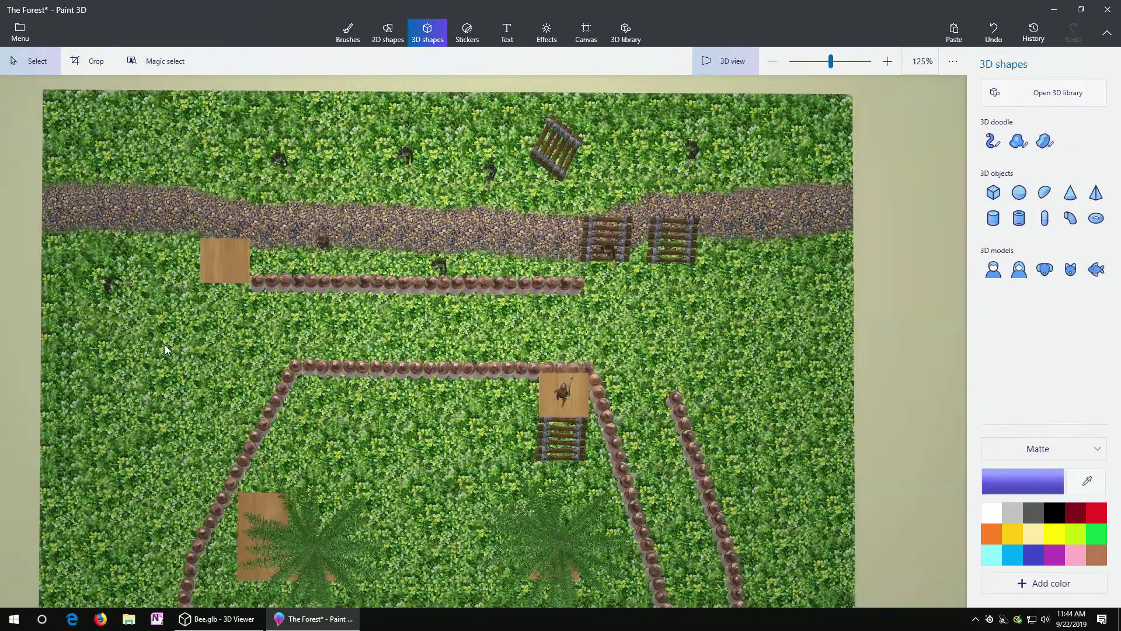
# Paste another five-log segment, rotate it about -50°, and join it diagonally to the outer wall's end at the platform
pyautogui.hotkey('ctrl', 'v')
pyautogui.moveTo(549, 284); pyautogui.dragTo(216, 303)
pyautogui.moveTo(215, 249); pyautogui.dragTo(180, 263)
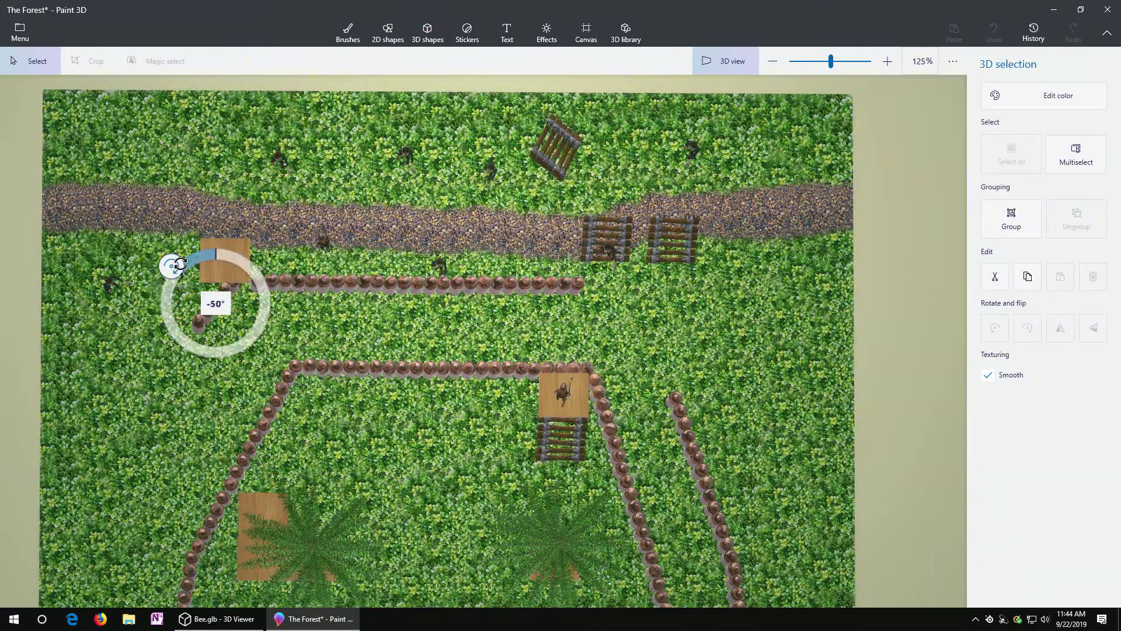
pyautogui.moveTo(217, 307); pyautogui.dragTo(232, 314)
pyautogui.click(136, 405)
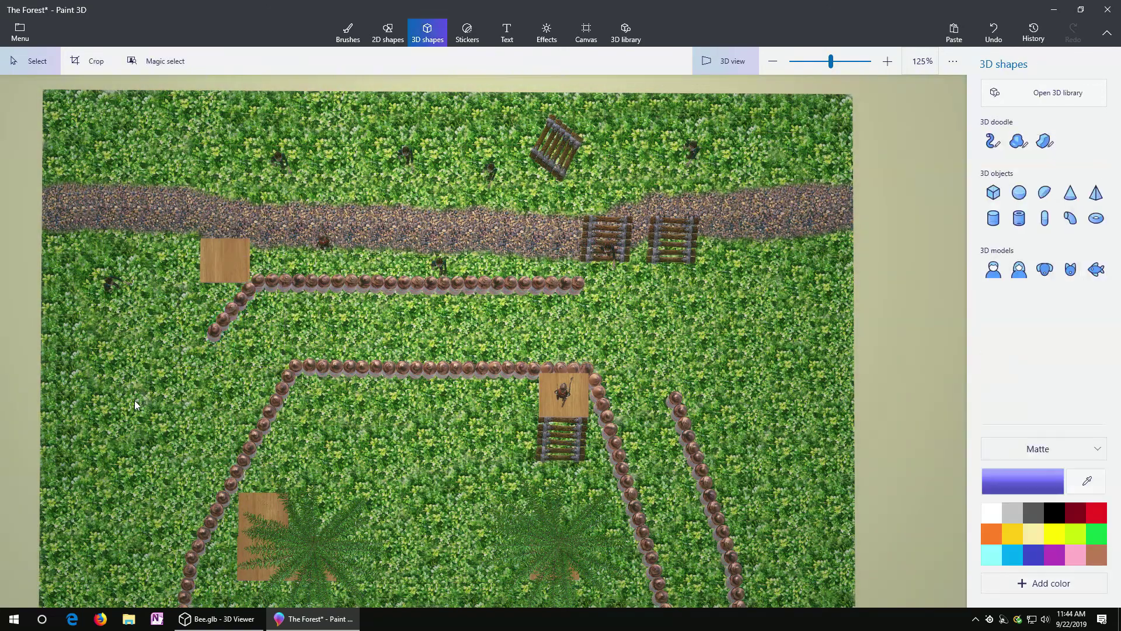
# Paste more five-log segments and join them end to end, continuing the outer wall down the left side of the base
pyautogui.hotkey('ctrl', 'v')
pyautogui.moveTo(546, 286); pyautogui.dragTo(142, 313)
pyautogui.moveTo(178, 348); pyautogui.dragTo(131, 462)
pyautogui.press('ctrl')
pyautogui.click(105, 466)
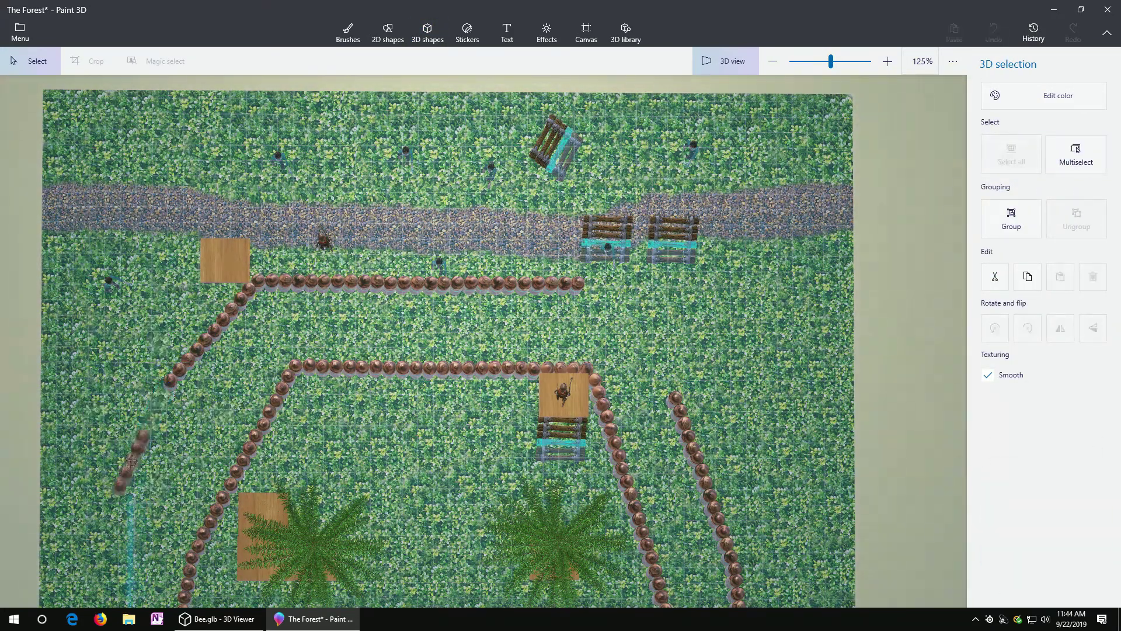
pyautogui.click(65, 413)
pyautogui.moveTo(155, 412); pyautogui.dragTo(130, 473)
pyautogui.hotkey('ctrl', 'v')
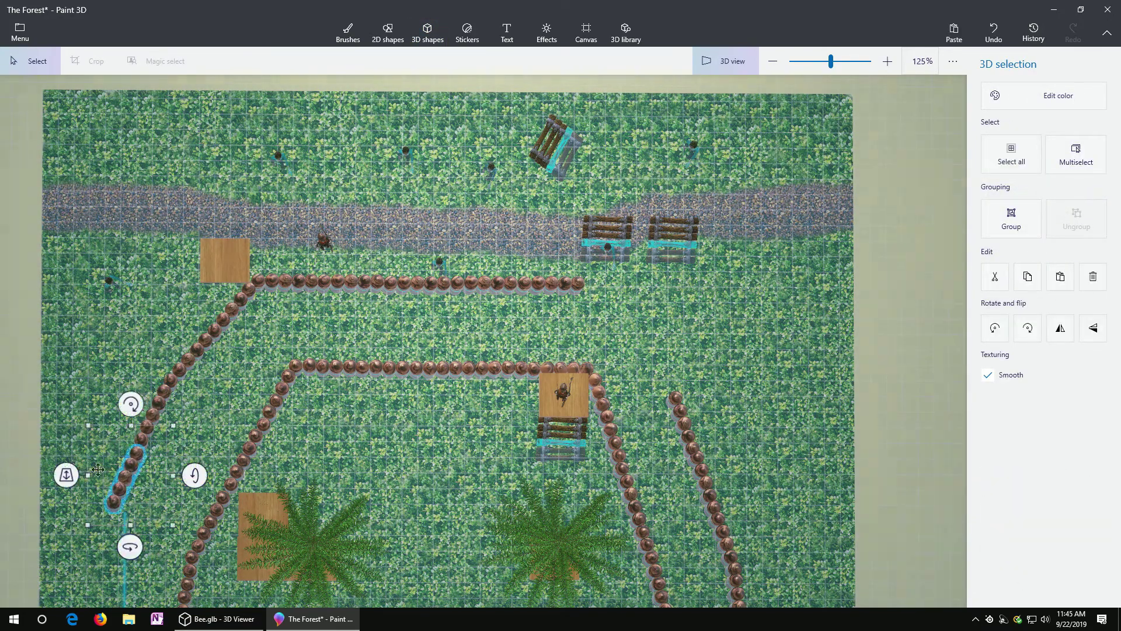
pyautogui.click(76, 397)
pyautogui.hotkey('ctrl', 'v')
pyautogui.moveTo(154, 416); pyautogui.dragTo(99, 546)
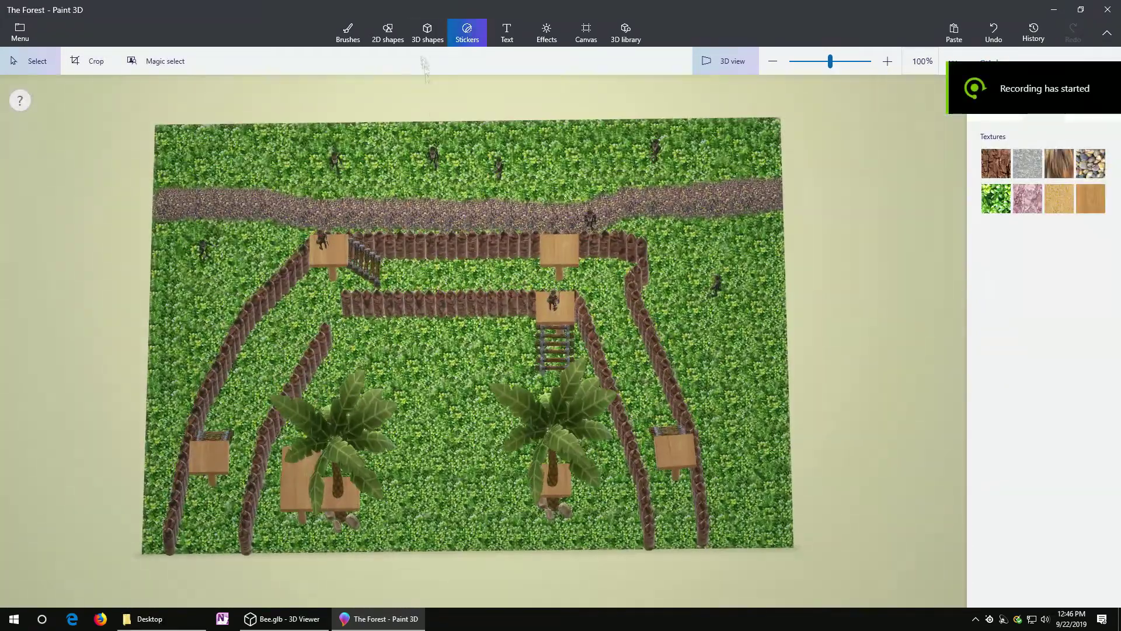
# Insert a cube in the middle of the yard, flatten it into a thin slab, and shrink it to about platform size
pyautogui.click(469, 350)
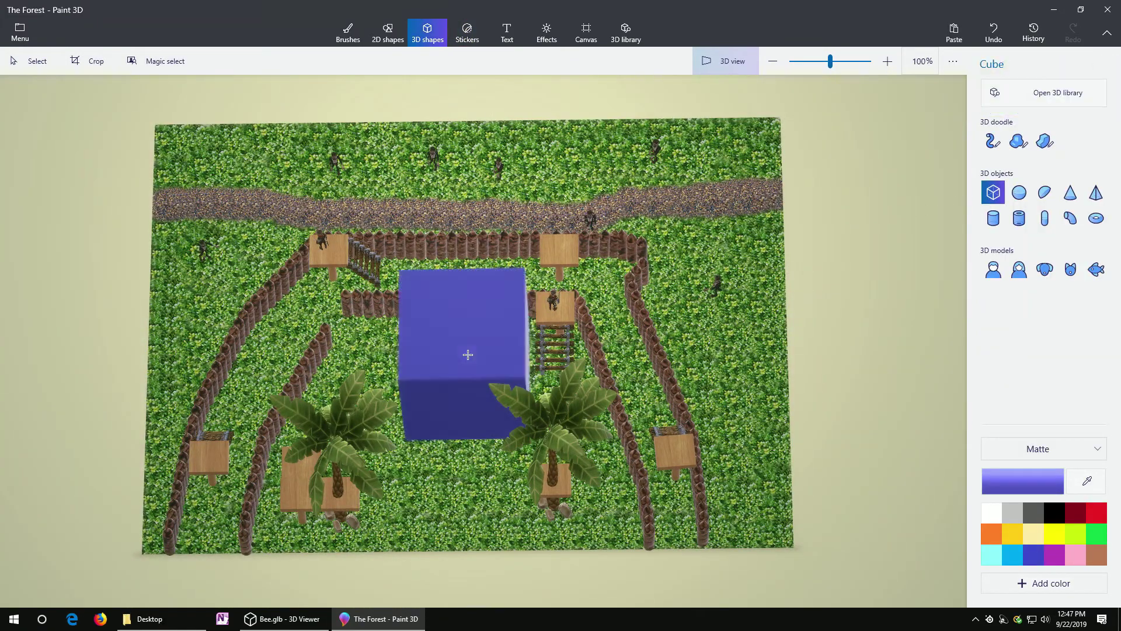
pyautogui.scroll(5, 457, 469)
pyautogui.moveTo(500, 474); pyautogui.dragTo(504, 342, button='right')
pyautogui.moveTo(468, 186); pyautogui.dragTo(469, 351)
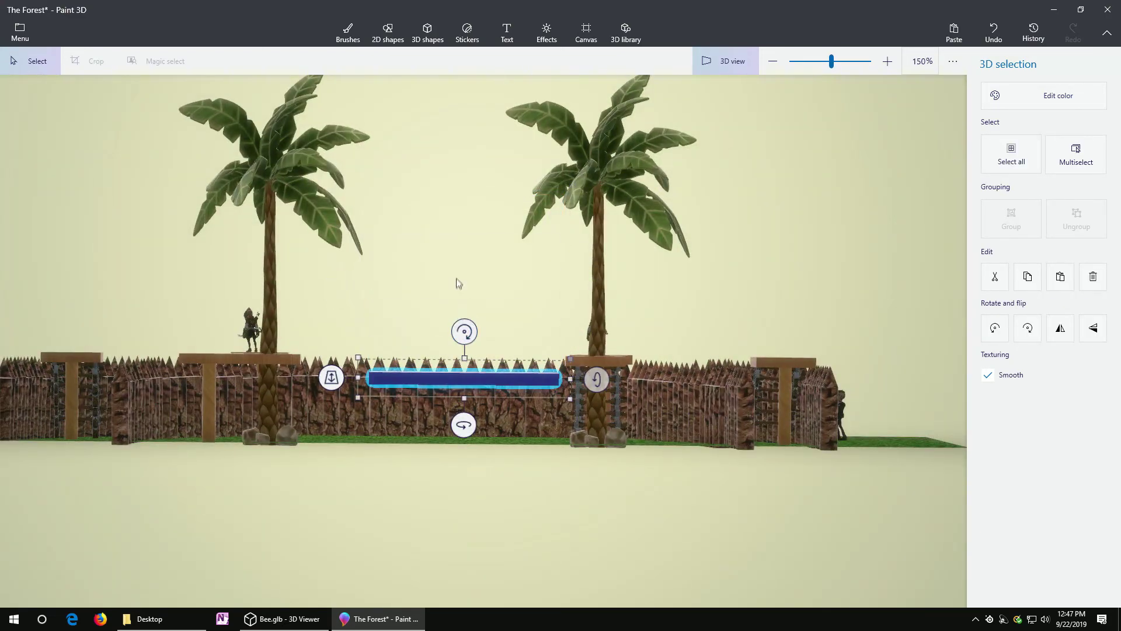
pyautogui.moveTo(457, 279); pyautogui.dragTo(452, 440, button='right')
pyautogui.moveTo(359, 273); pyautogui.dragTo(460, 373)
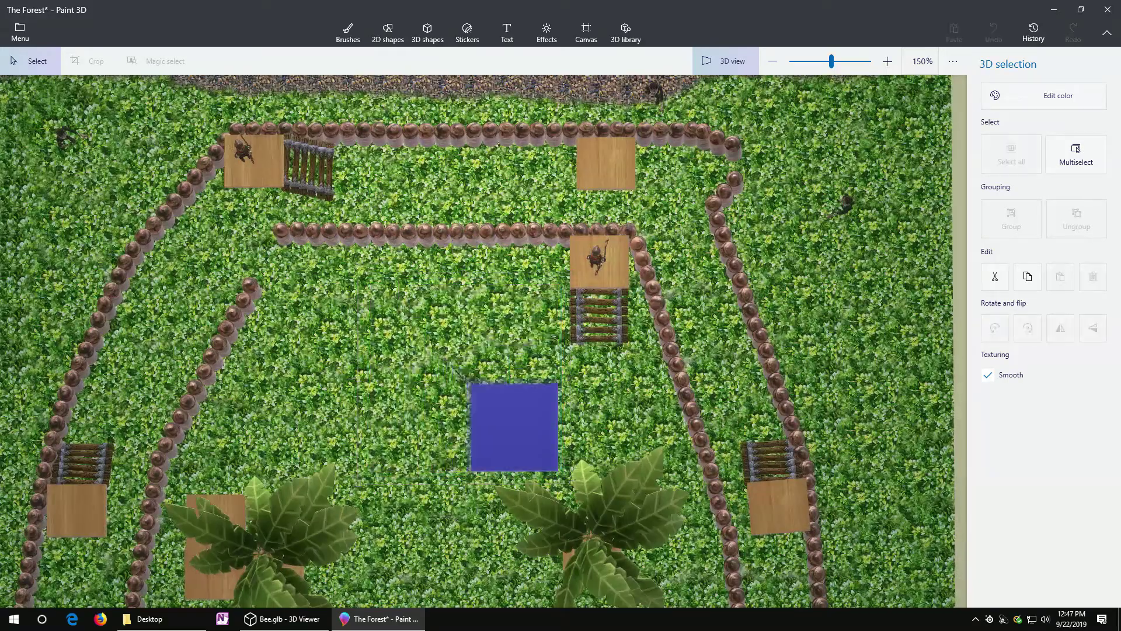
# Recolor the flat slab to Brown
pyautogui.moveTo(398, 360); pyautogui.dragTo(399, 287, button='right')
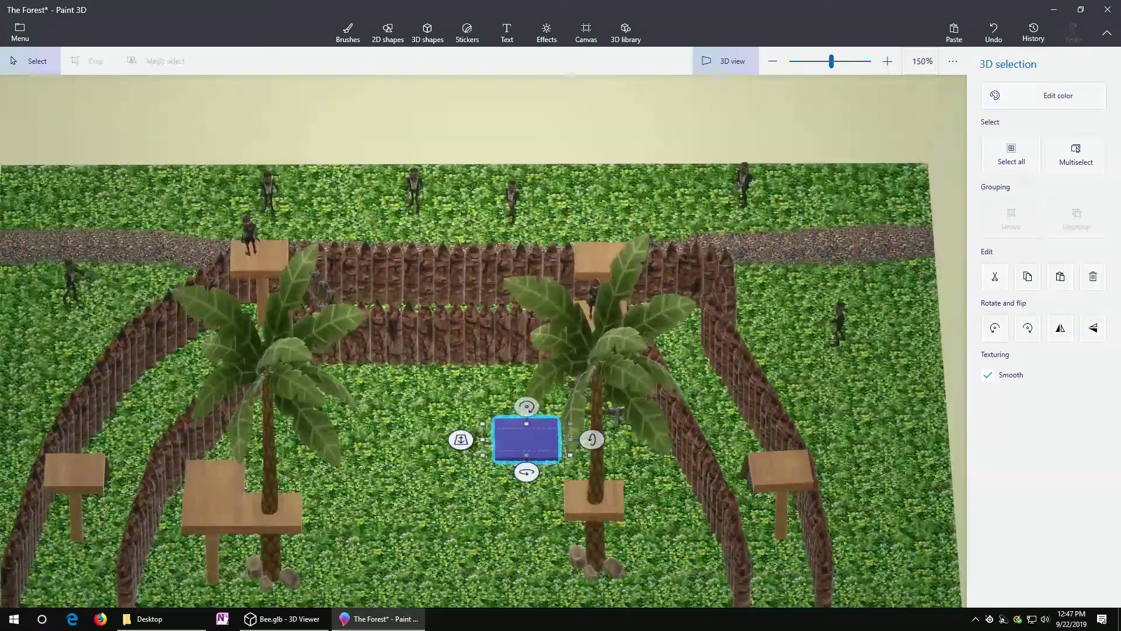
pyautogui.click(1057, 101)
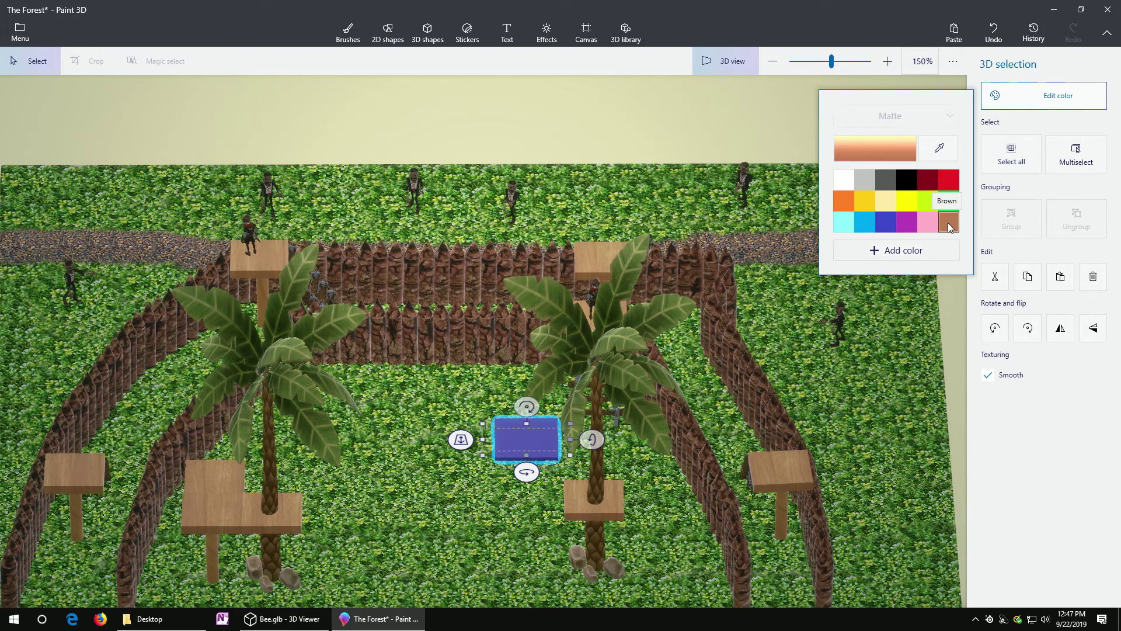
pyautogui.click(948, 223)
pyautogui.moveTo(451, 374); pyautogui.dragTo(468, 450, button='right')
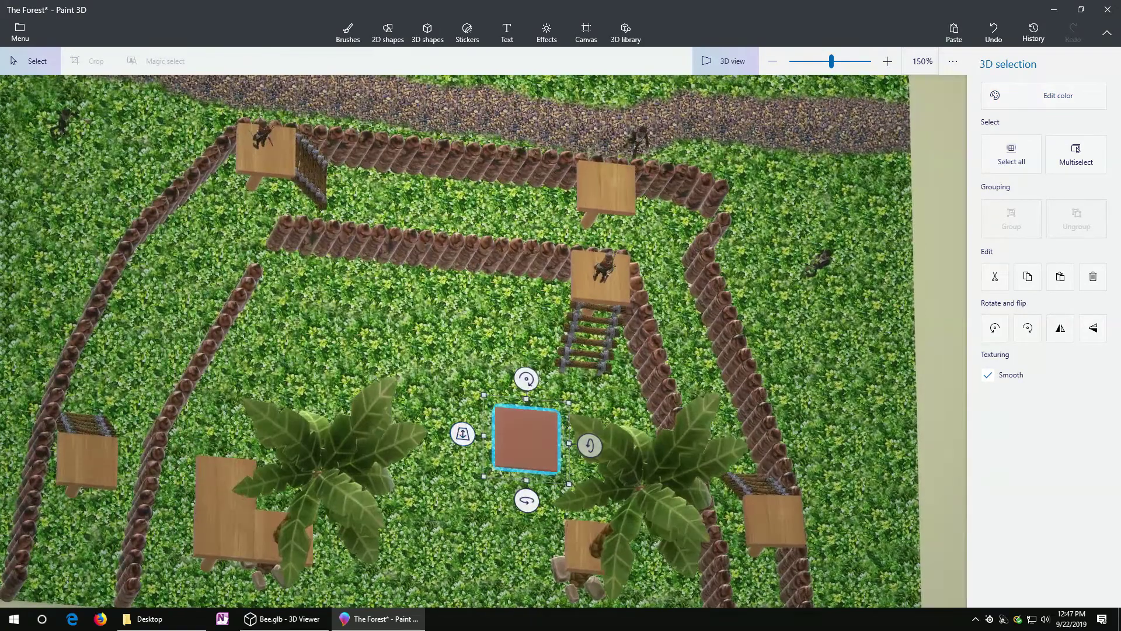
pyautogui.click(435, 343)
# Apply the Wood texture sticker to the slab at 100% opacity with a Matte finish
pyautogui.click(467, 32)
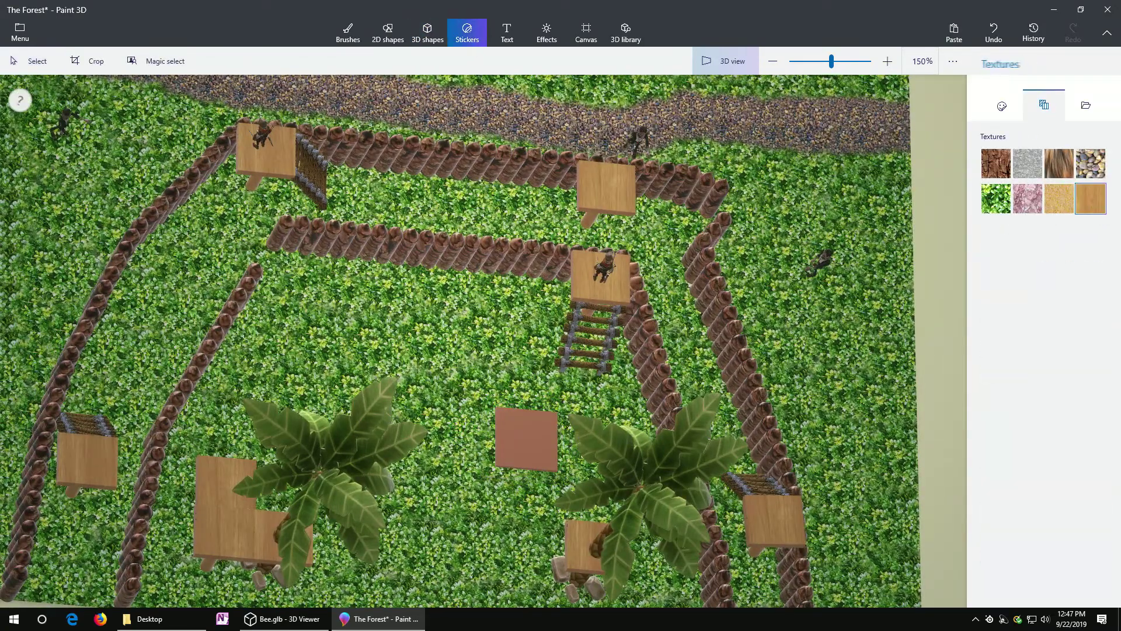
pyautogui.click(527, 442)
pyautogui.moveTo(374, 339); pyautogui.dragTo(200, 421, button='right')
pyautogui.scroll(10, 638, 397)
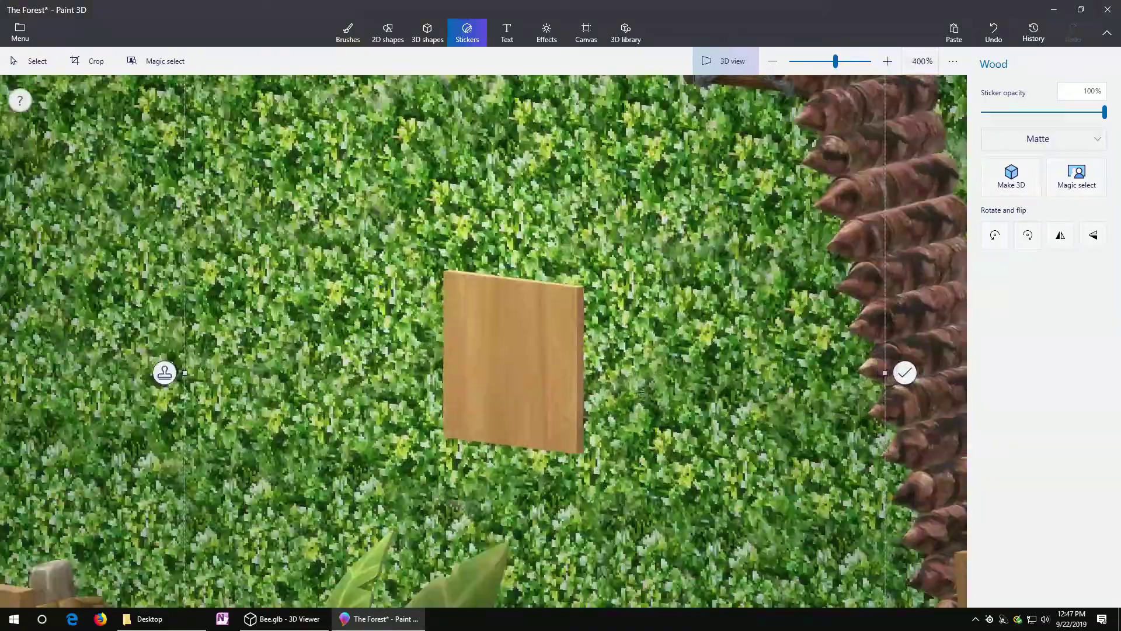
pyautogui.scroll(-2, 674, 415)
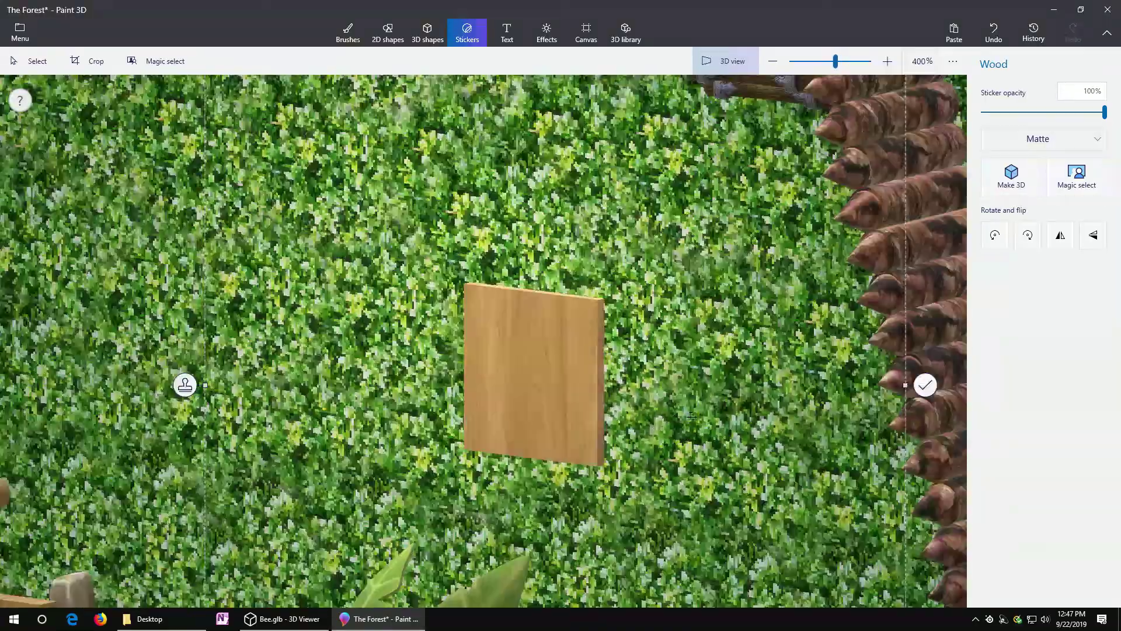
pyautogui.moveTo(153, 361); pyautogui.dragTo(94, 352, button='right')
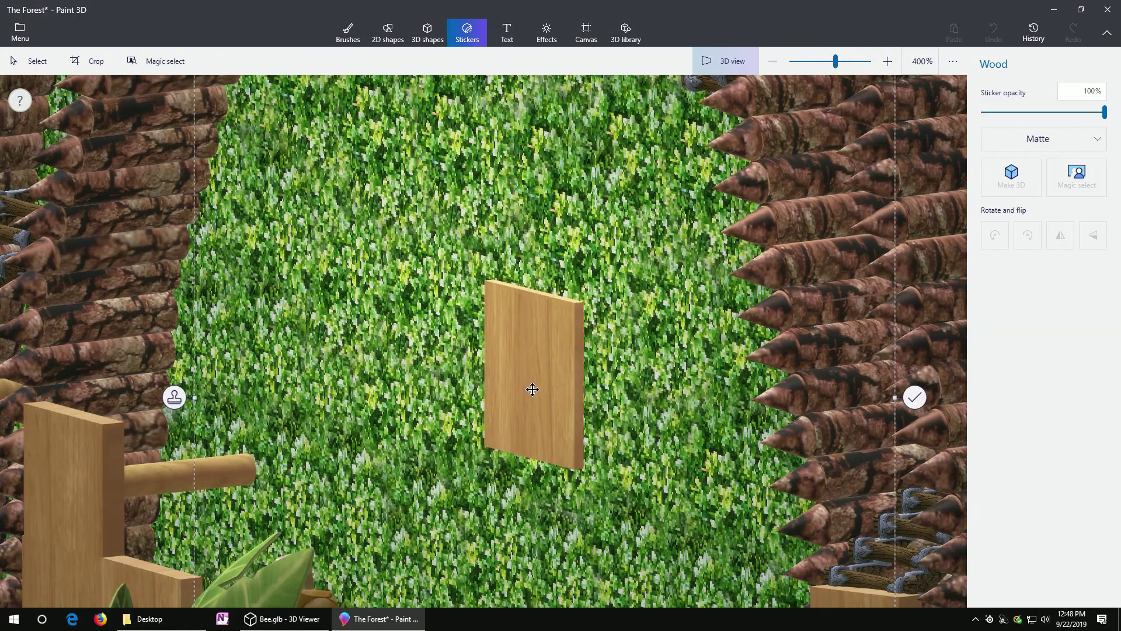
pyautogui.click(913, 399)
# Undo the slab's texture, color and resizing, and the insertion of the cube
pyautogui.moveTo(876, 379); pyautogui.dragTo(719, 223, button='right')
pyautogui.moveTo(544, 438)
pyautogui.mouseDown(button='right')
pyautogui.moveTo(535, 345)
pyautogui.moveTo(539, 429)
pyautogui.mouseUp(button='right')
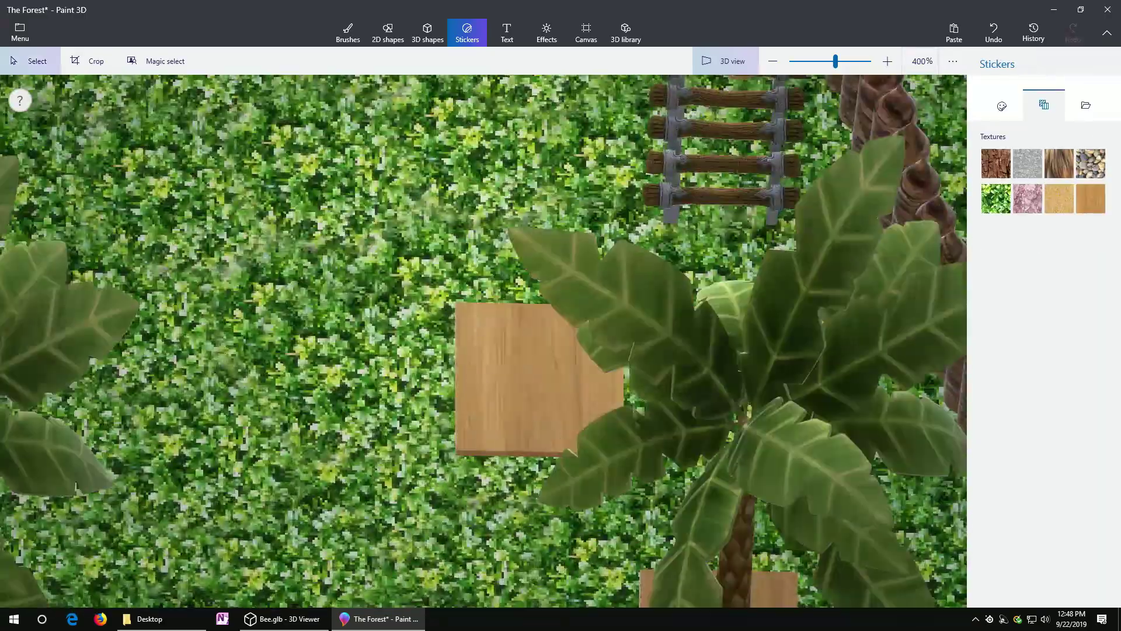
pyautogui.scroll(-4, 539, 430)
pyautogui.hotkey('ctrl', 'z')
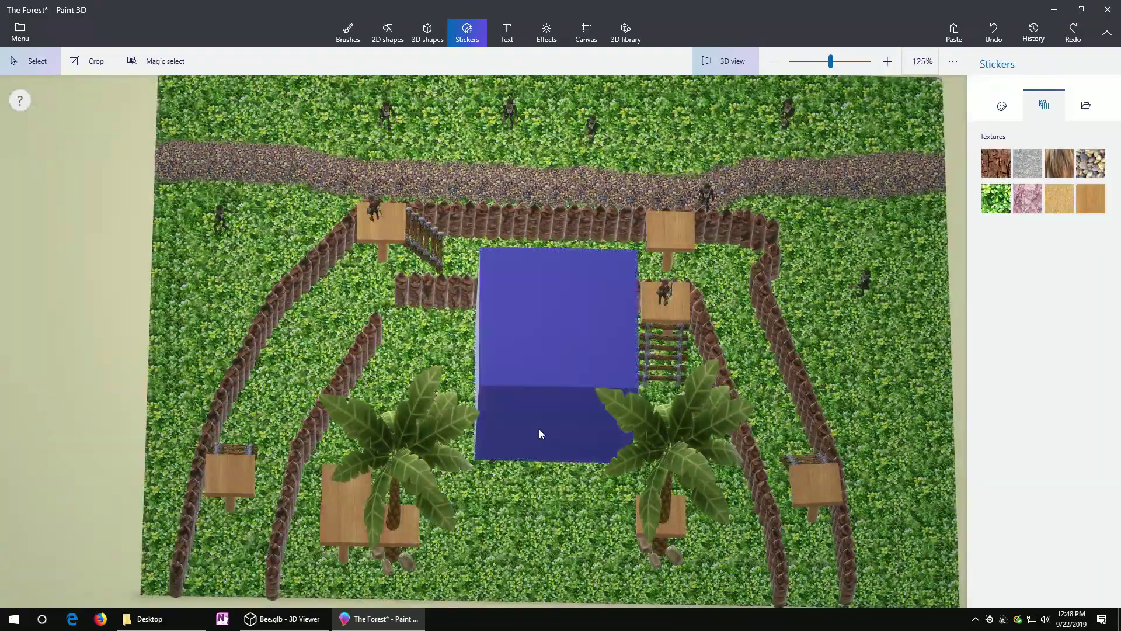
# Insert a cylinder in the middle of the yard, shrink it to a slim wall-log-sized post, and stand it upright
pyautogui.click(426, 32)
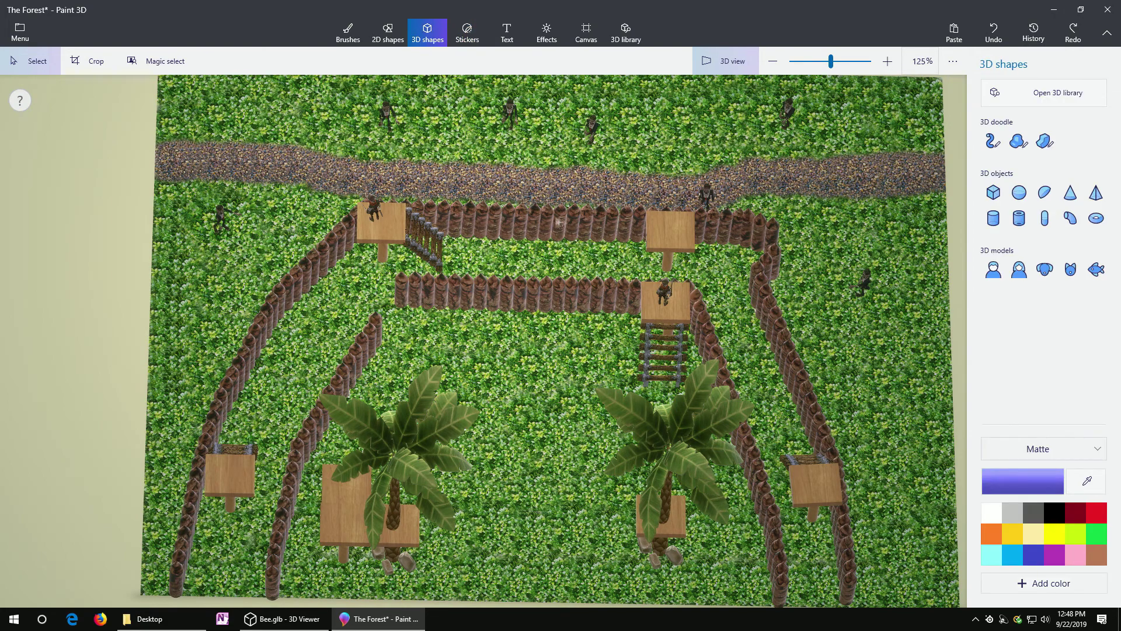
pyautogui.click(535, 358)
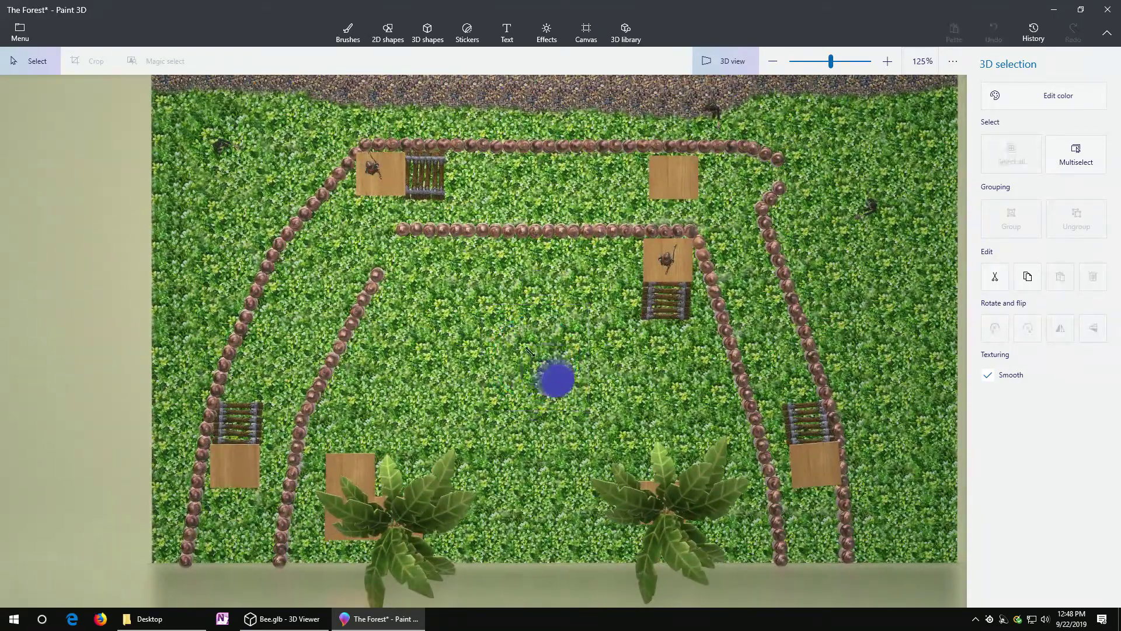
pyautogui.moveTo(575, 520); pyautogui.dragTo(564, 439)
pyautogui.moveTo(584, 511); pyautogui.dragTo(561, 586, button='right')
pyautogui.moveTo(521, 409); pyautogui.dragTo(500, 324)
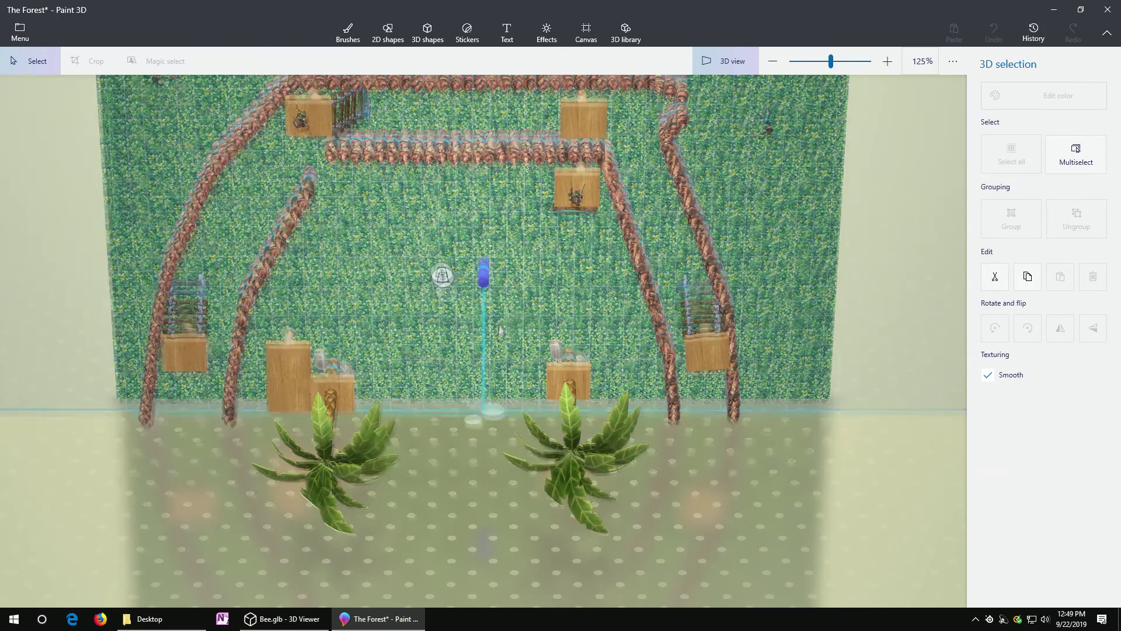
pyautogui.moveTo(547, 459)
pyautogui.mouseDown(button='right')
pyautogui.moveTo(556, 329)
pyautogui.moveTo(549, 440)
pyautogui.mouseUp(button='right')
pyautogui.click(471, 335)
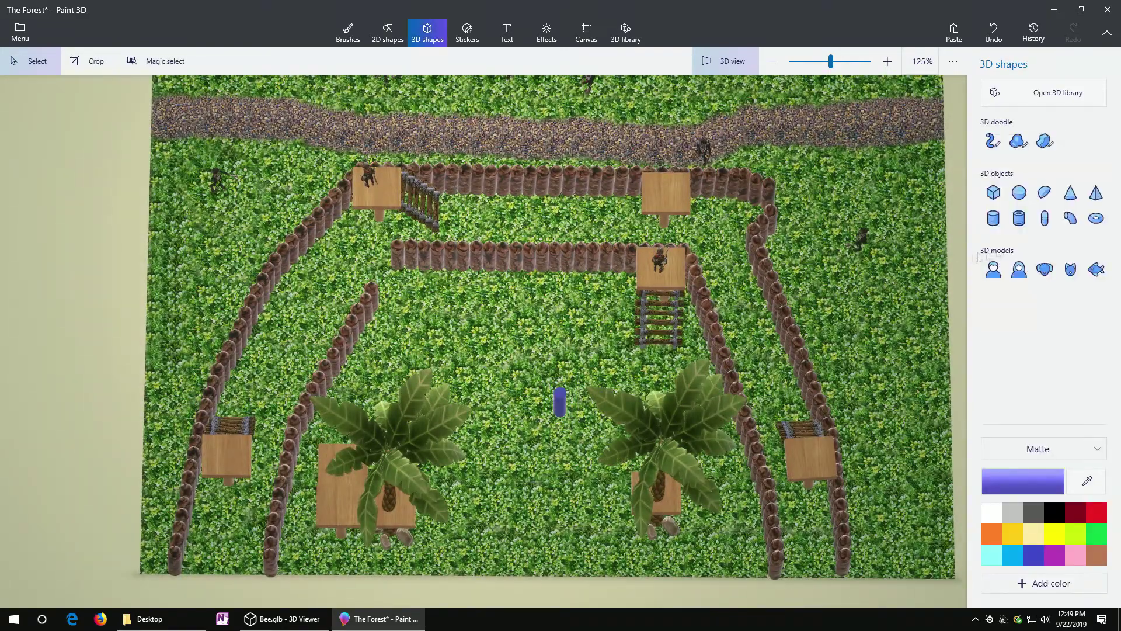
# Insert a cone, rotate it about 89° to point upward, and shrink it to the width of the post
pyautogui.click(553, 353)
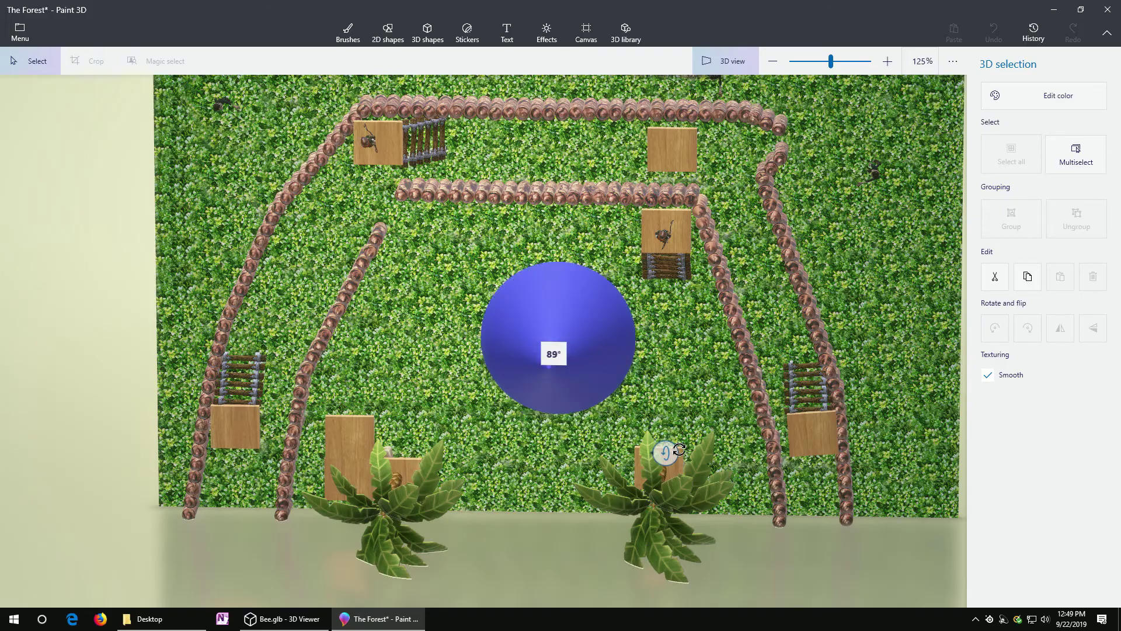
pyautogui.moveTo(410, 379); pyautogui.dragTo(417, 339, button='right')
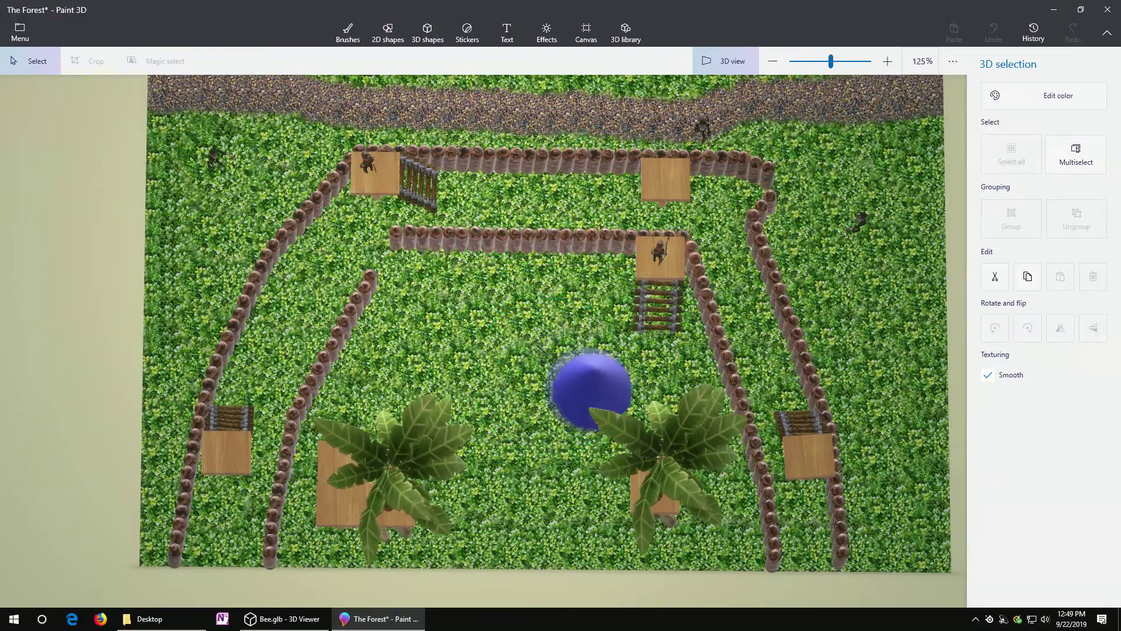
pyautogui.moveTo(544, 321); pyautogui.dragTo(538, 366, button='right')
pyautogui.moveTo(579, 407); pyautogui.dragTo(577, 377)
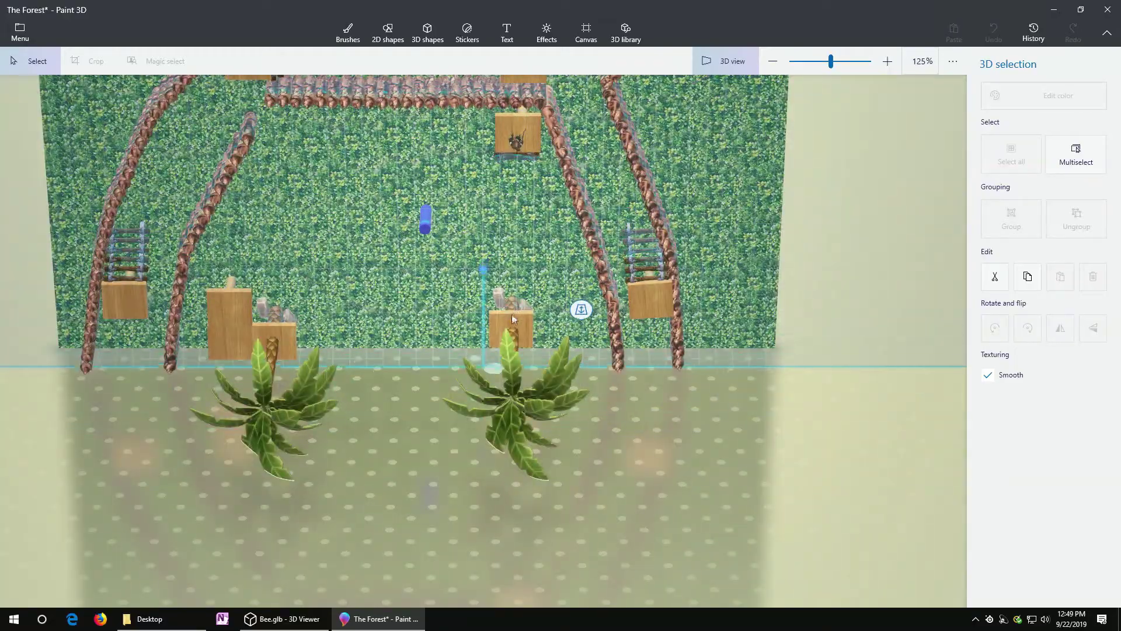
pyautogui.moveTo(512, 319); pyautogui.dragTo(511, 326)
pyautogui.moveTo(621, 393); pyautogui.dragTo(565, 339)
pyautogui.moveTo(484, 374)
pyautogui.mouseDown(button='right')
pyautogui.moveTo(345, 383)
pyautogui.moveTo(482, 351)
pyautogui.moveTo(485, 371)
pyautogui.mouseUp(button='right')
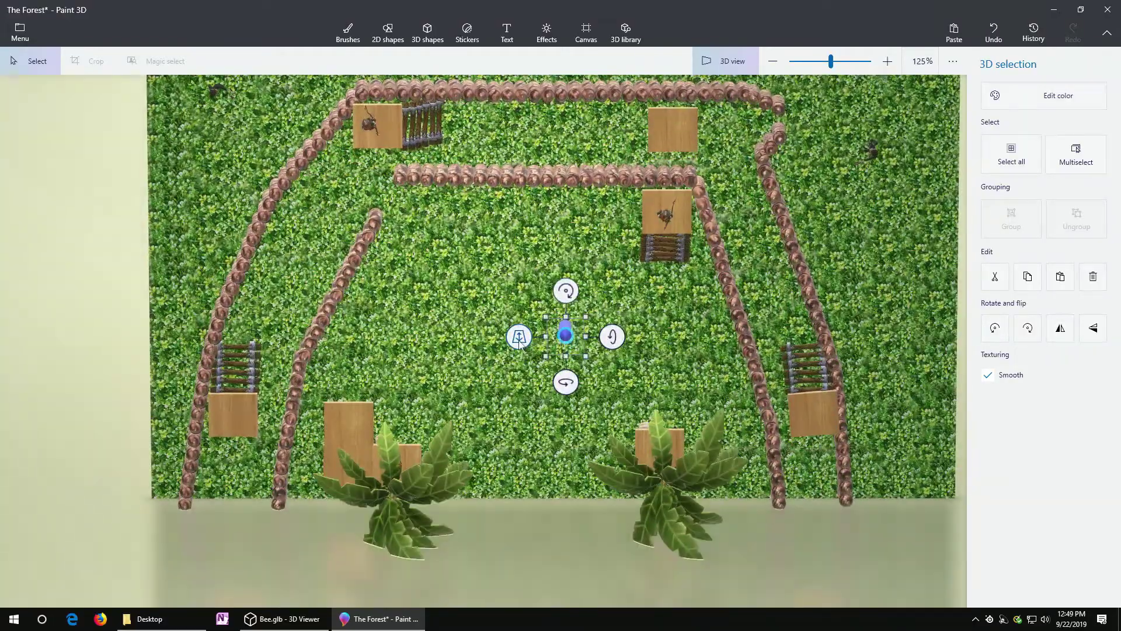
# Seat the cone on top of the post so the two form a pointed log
pyautogui.moveTo(519, 341); pyautogui.dragTo(515, 338)
pyautogui.scroll(4, 571, 345)
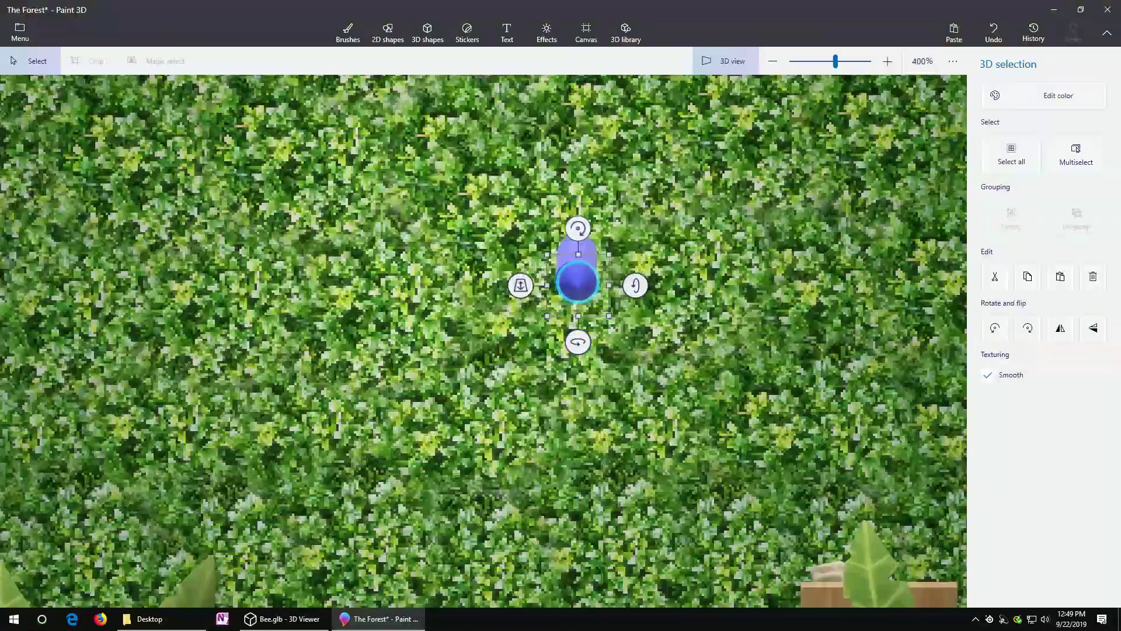
pyautogui.moveTo(570, 350); pyautogui.dragTo(569, 421, button='right')
pyautogui.moveTo(520, 284); pyautogui.dragTo(575, 286)
pyautogui.press('Escape')
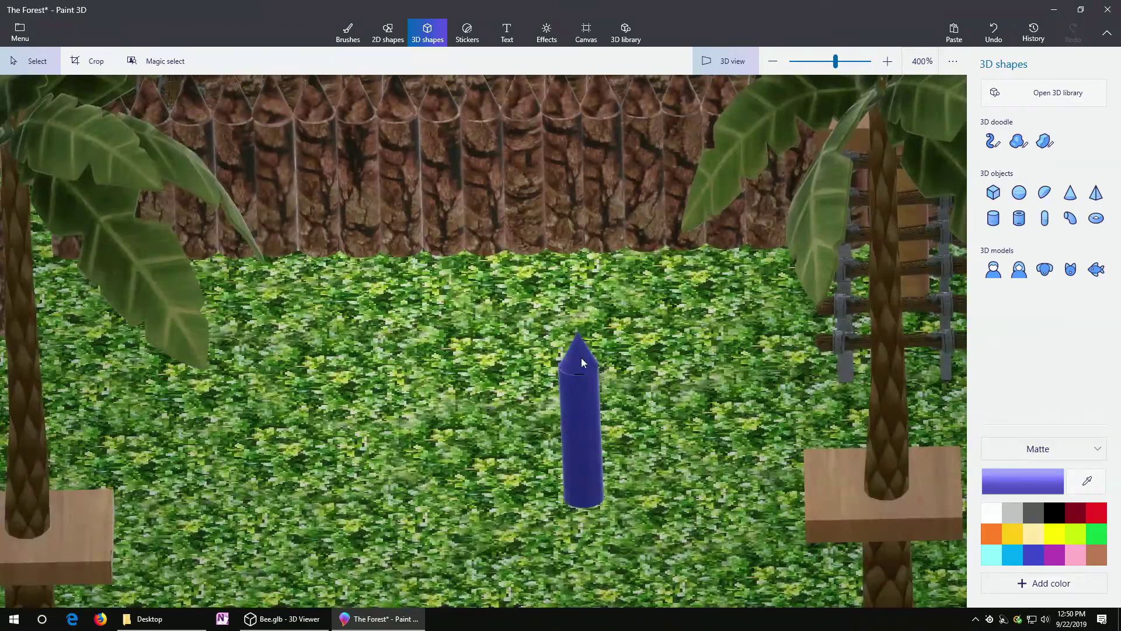
# Recolor the pointed log Brown and cover its sides with the Bark texture at 100% opacity and a Matte finish
pyautogui.click(581, 362)
pyautogui.click(1062, 98)
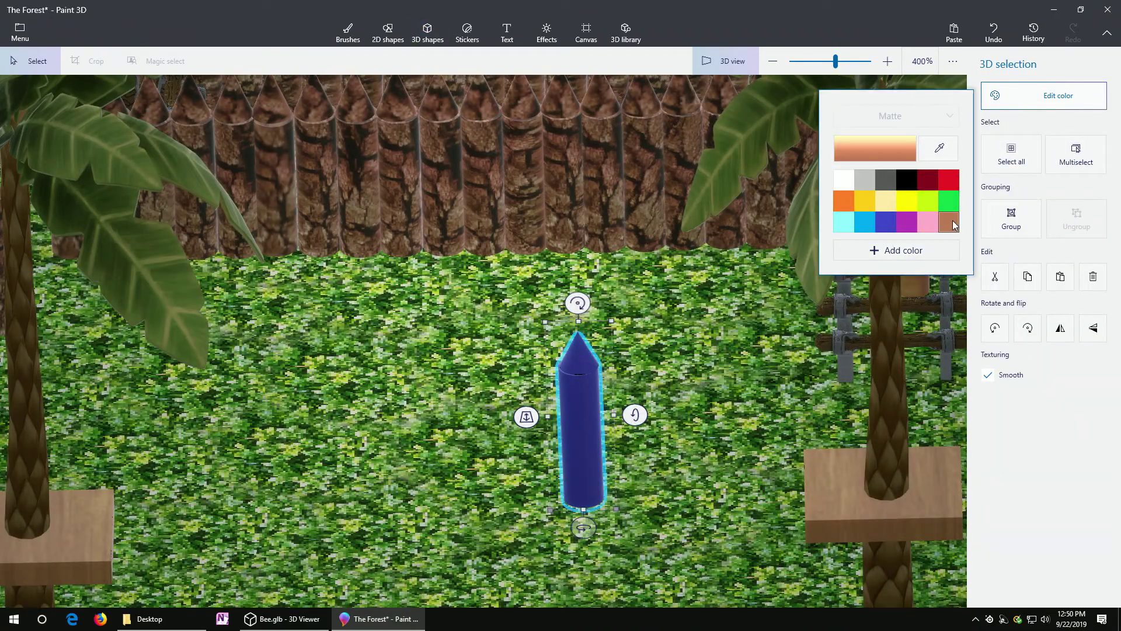
pyautogui.click(468, 33)
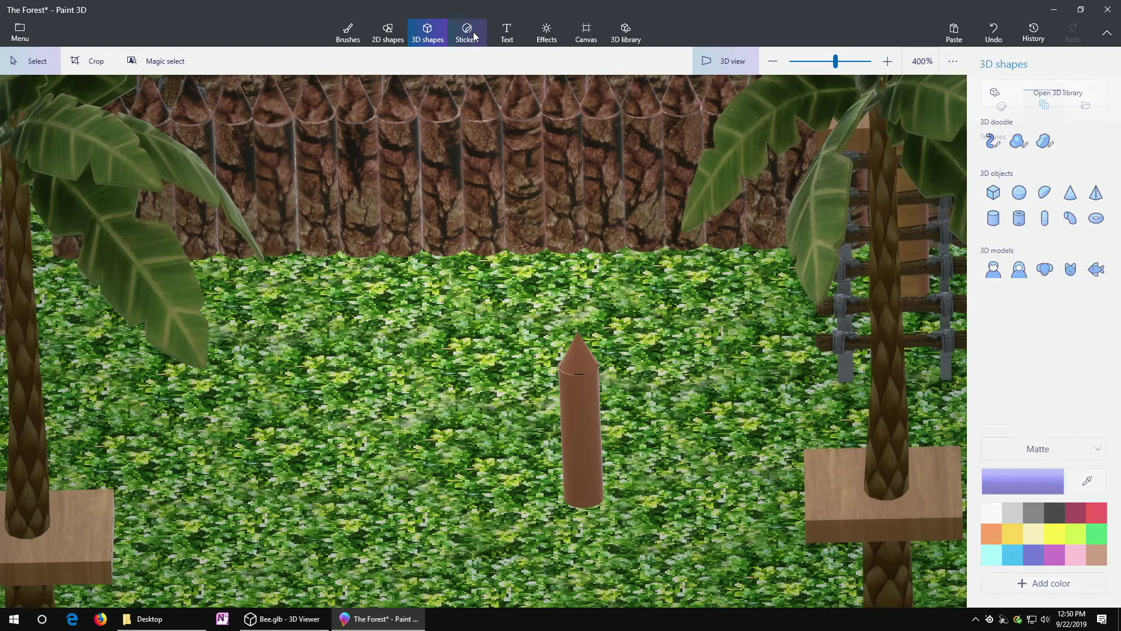
pyautogui.click(579, 415)
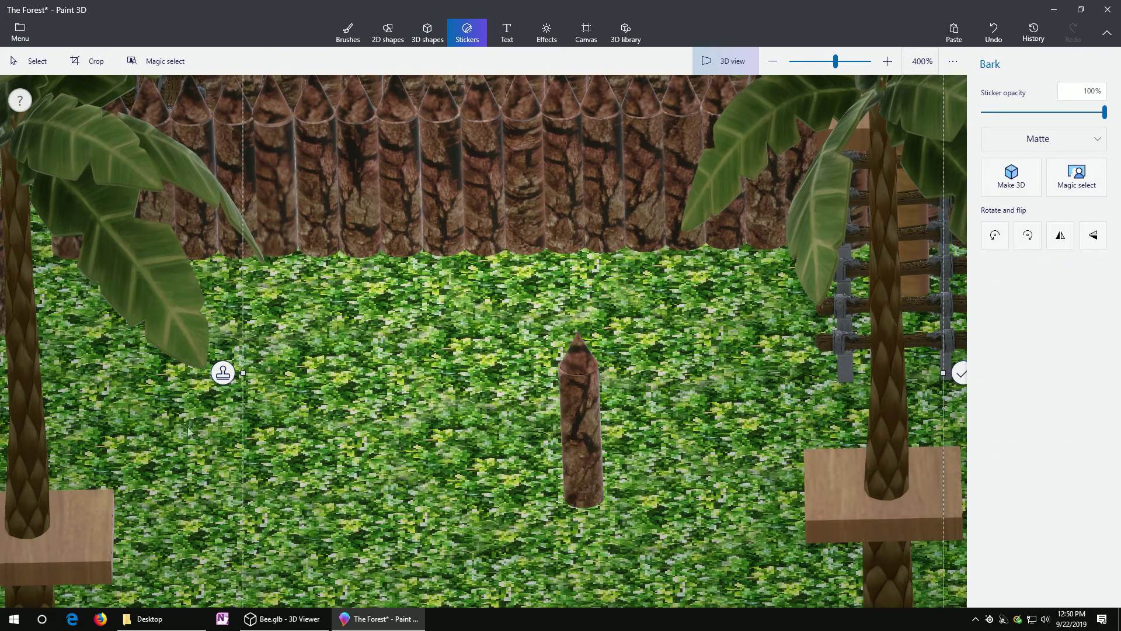
pyautogui.moveTo(195, 421); pyautogui.dragTo(222, 597, button='right')
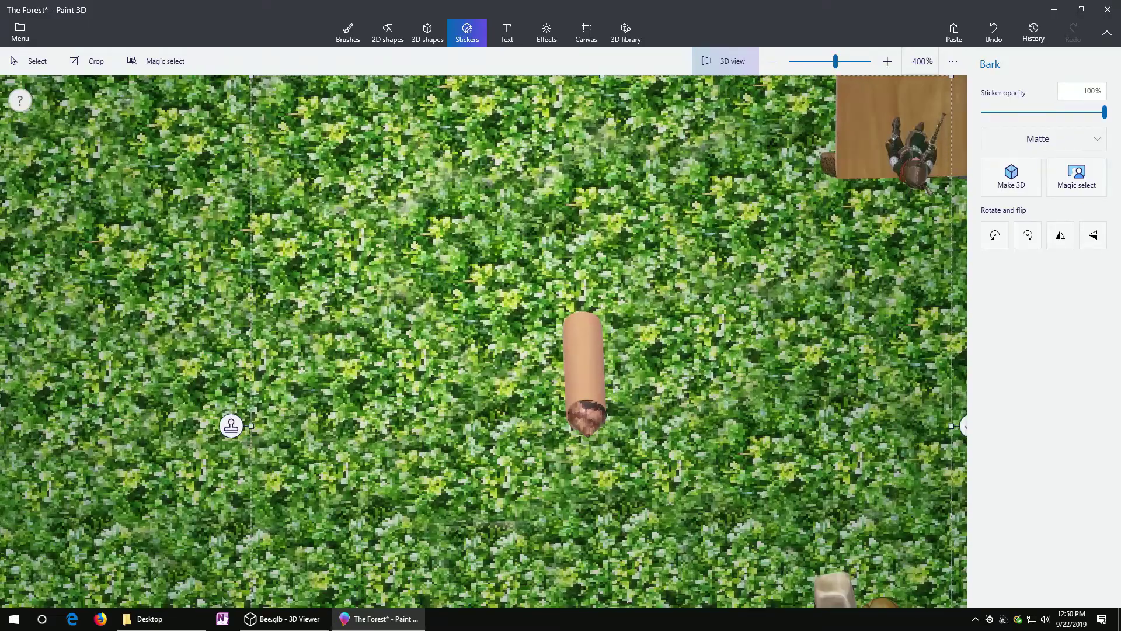
pyautogui.click(231, 426)
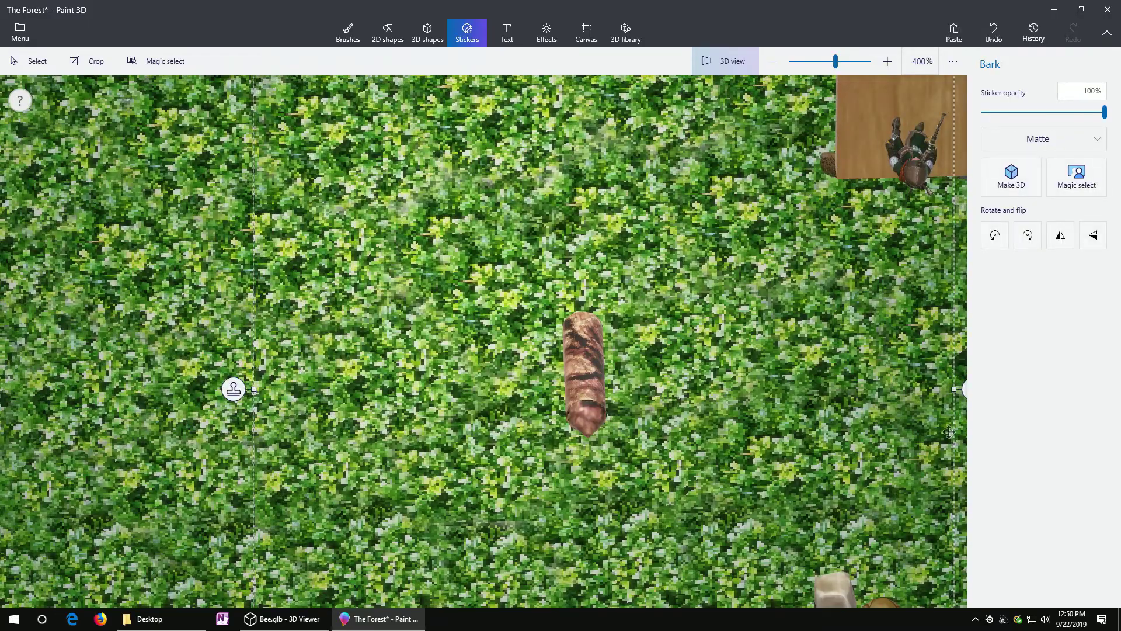
pyautogui.scroll(-6, 949, 432)
pyautogui.click(911, 414)
# Select the log's cylinder and cone together, duplicate them, and set the copy right beside the original log
pyautogui.moveTo(853, 403); pyautogui.dragTo(816, 269, button='right')
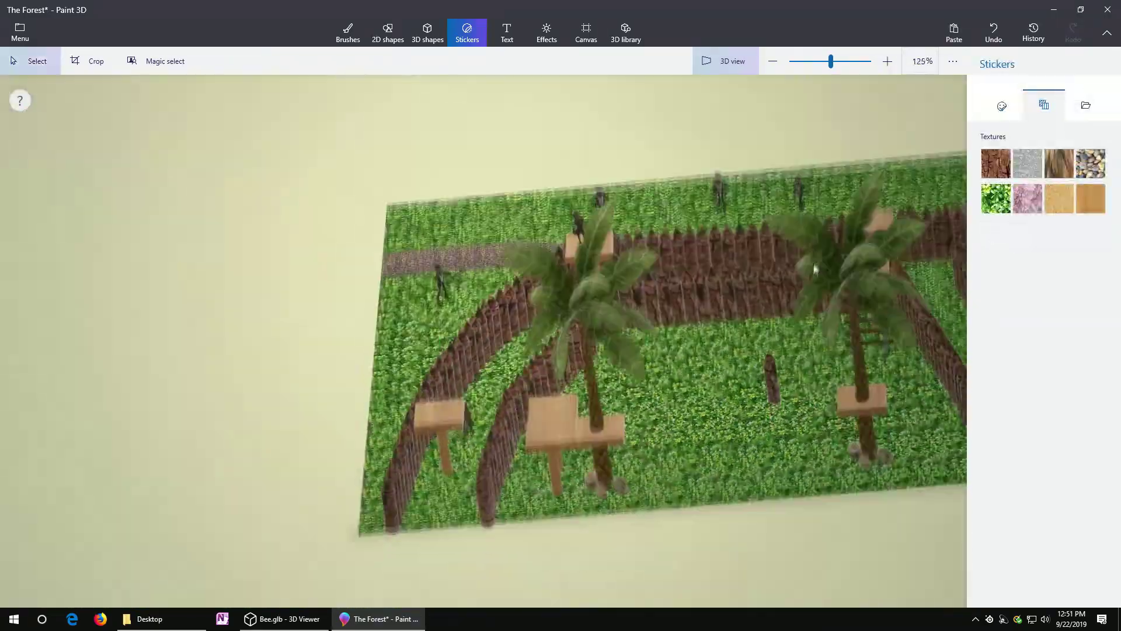
pyautogui.moveTo(816, 269); pyautogui.dragTo(835, 403)
pyautogui.scroll(6, 835, 403)
pyautogui.click(684, 315)
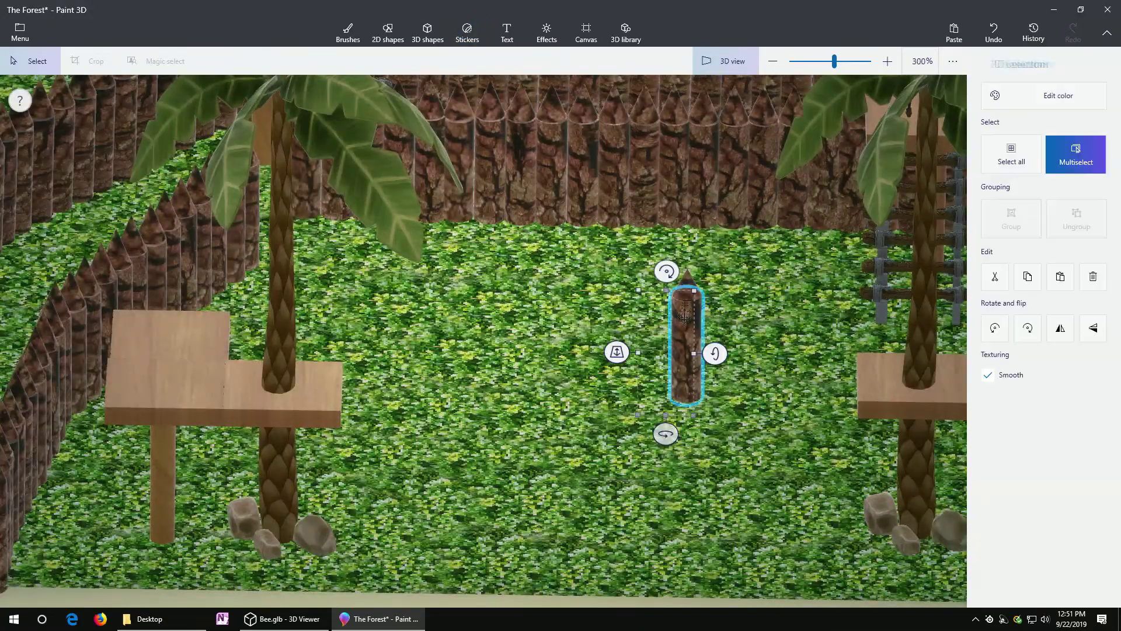
pyautogui.moveTo(781, 308); pyautogui.dragTo(746, 317, button='right')
pyautogui.keyDown('ctrl'); pyautogui.click(687, 327); pyautogui.keyUp('ctrl')
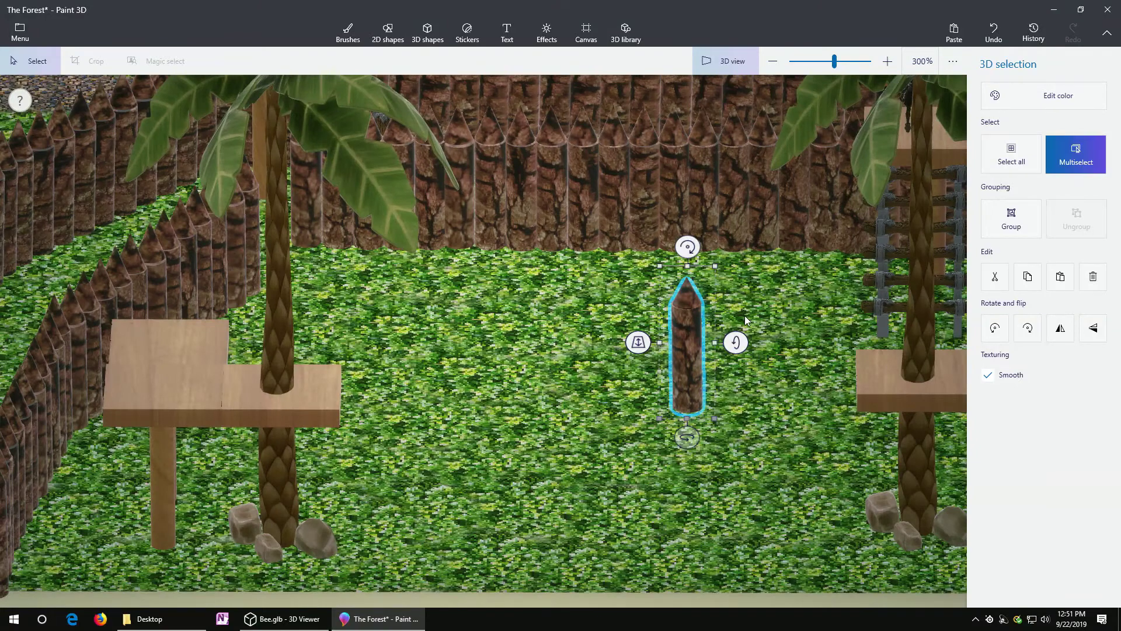
pyautogui.click(771, 388)
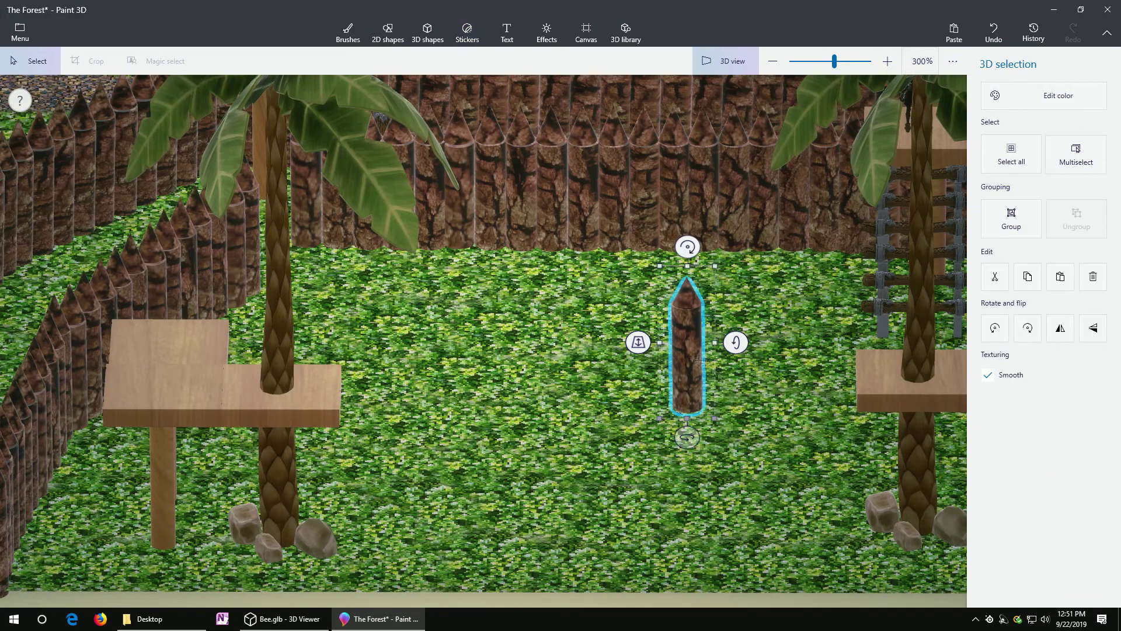
pyautogui.moveTo(687, 350); pyautogui.dragTo(660, 357)
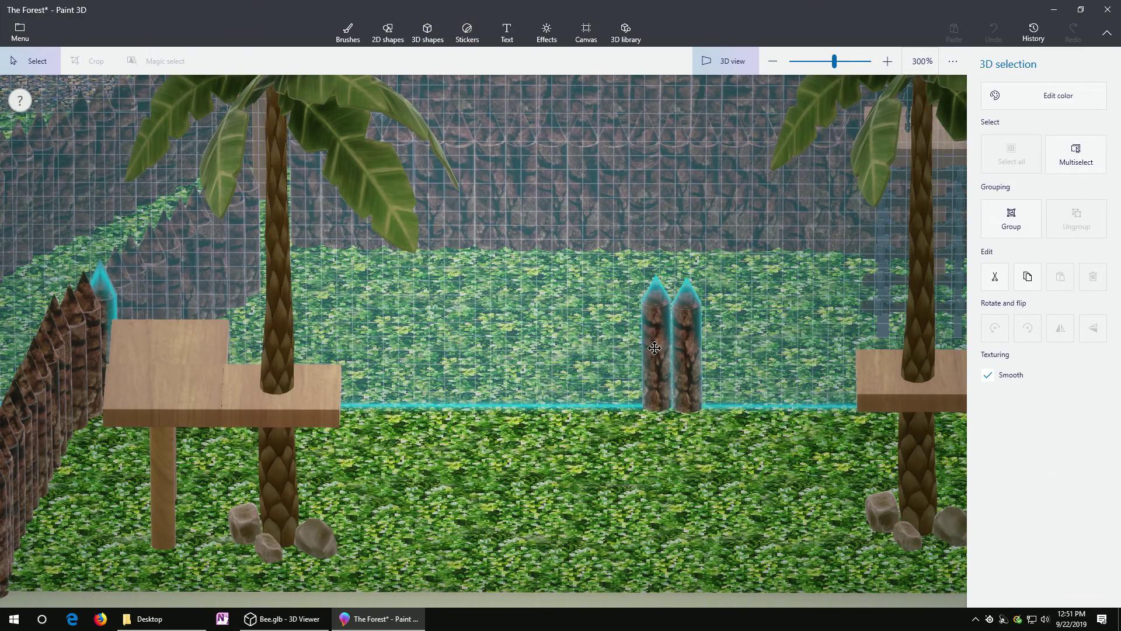
# Add two more copies of the log, one at each end, to make a straight row of four
pyautogui.moveTo(748, 298); pyautogui.dragTo(741, 410, button='right')
pyautogui.hotkey('ctrl', 'v')
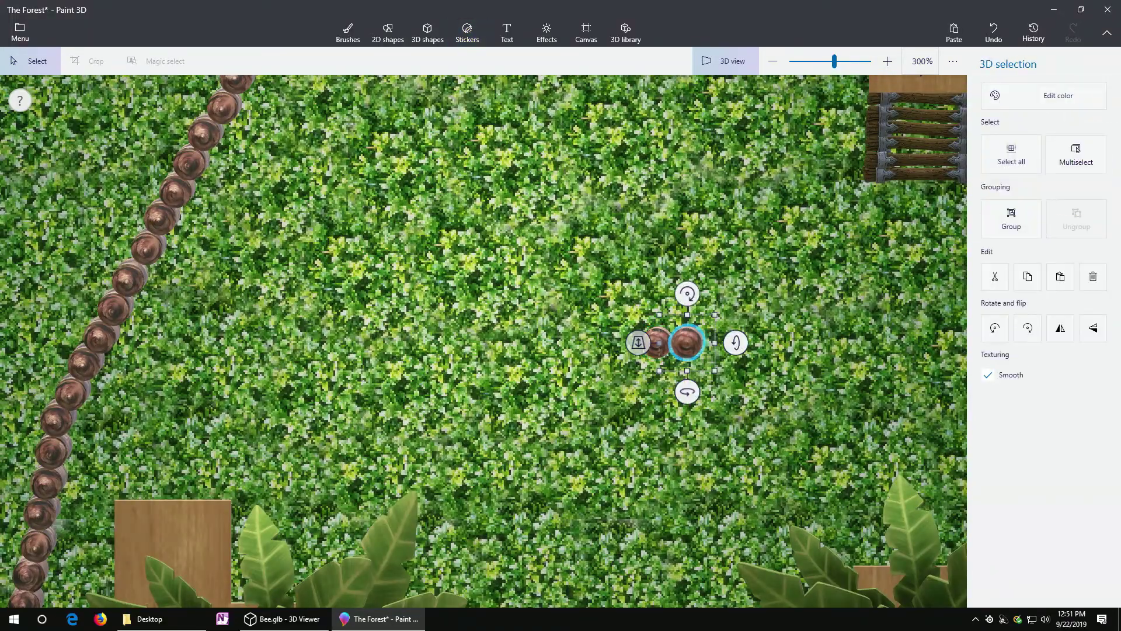
pyautogui.moveTo(692, 351); pyautogui.dragTo(711, 349)
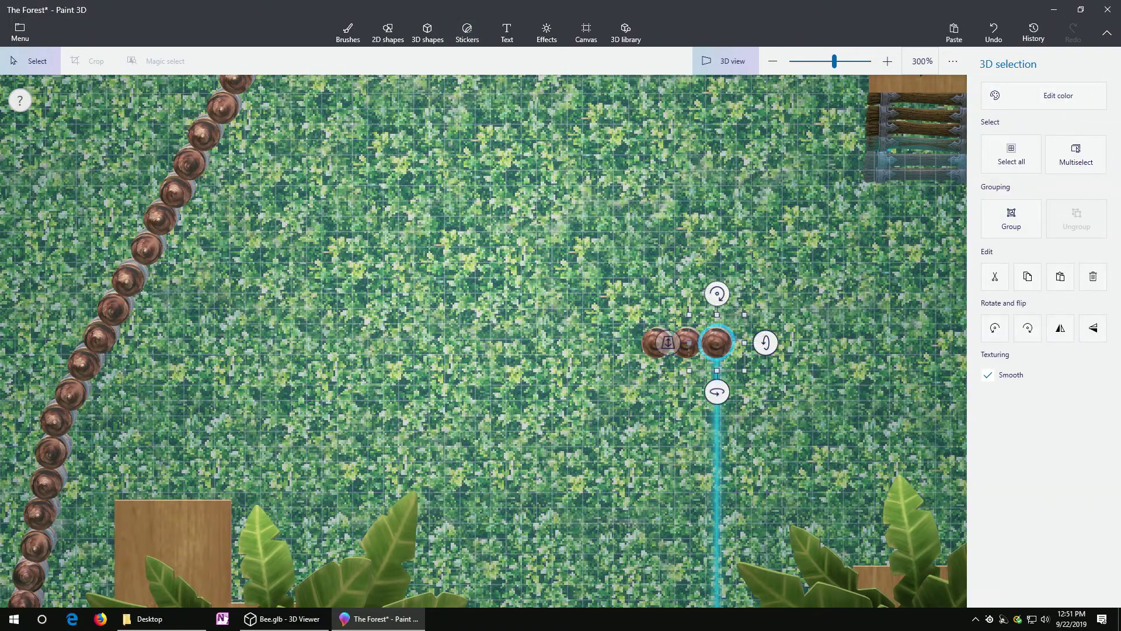
pyautogui.hotkey('ctrl', 'v')
pyautogui.moveTo(691, 344); pyautogui.dragTo(634, 343)
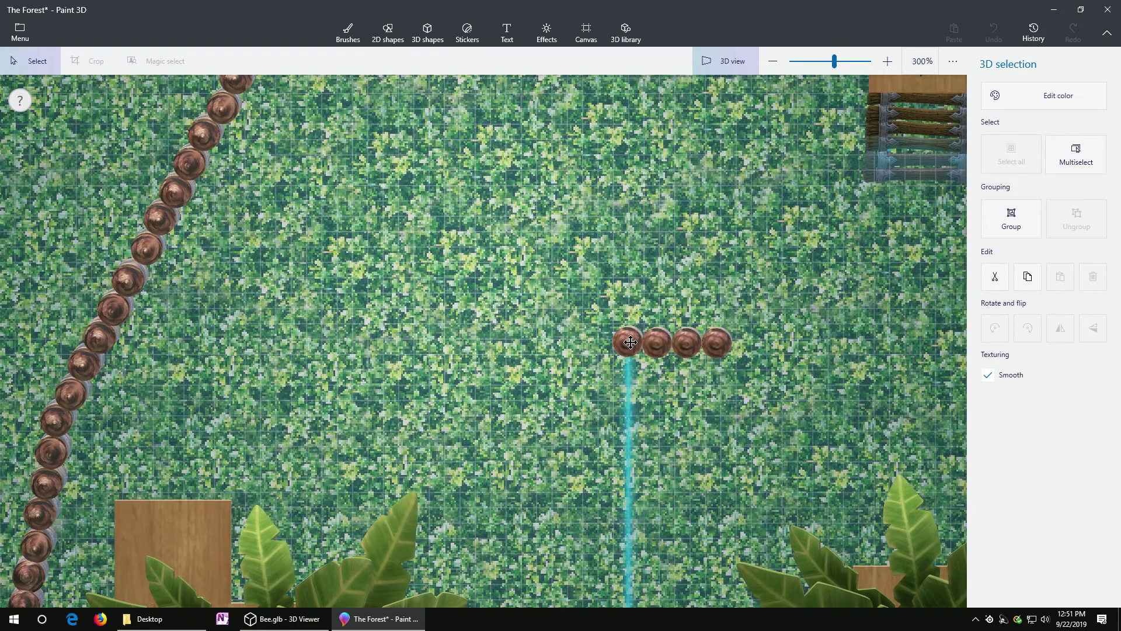
pyautogui.hotkey('ctrl', 'v')
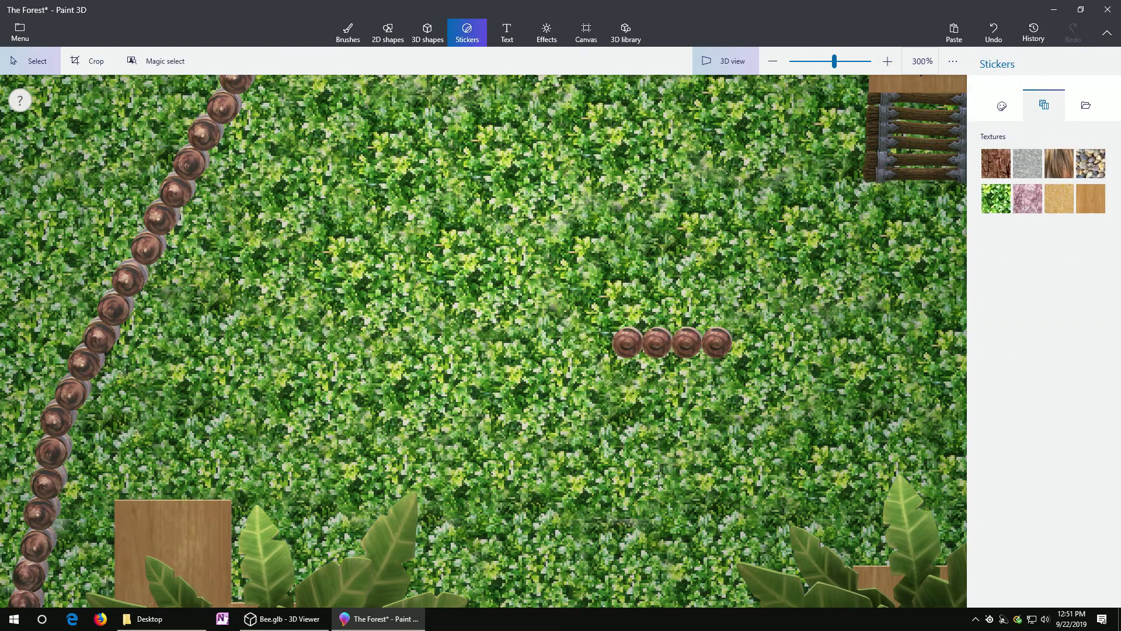
# Copy the whole row of four logs and place the duplicate against its end to lengthen the wall
pyautogui.moveTo(661, 466); pyautogui.dragTo(594, 359, button='right')
pyautogui.click(624, 377)
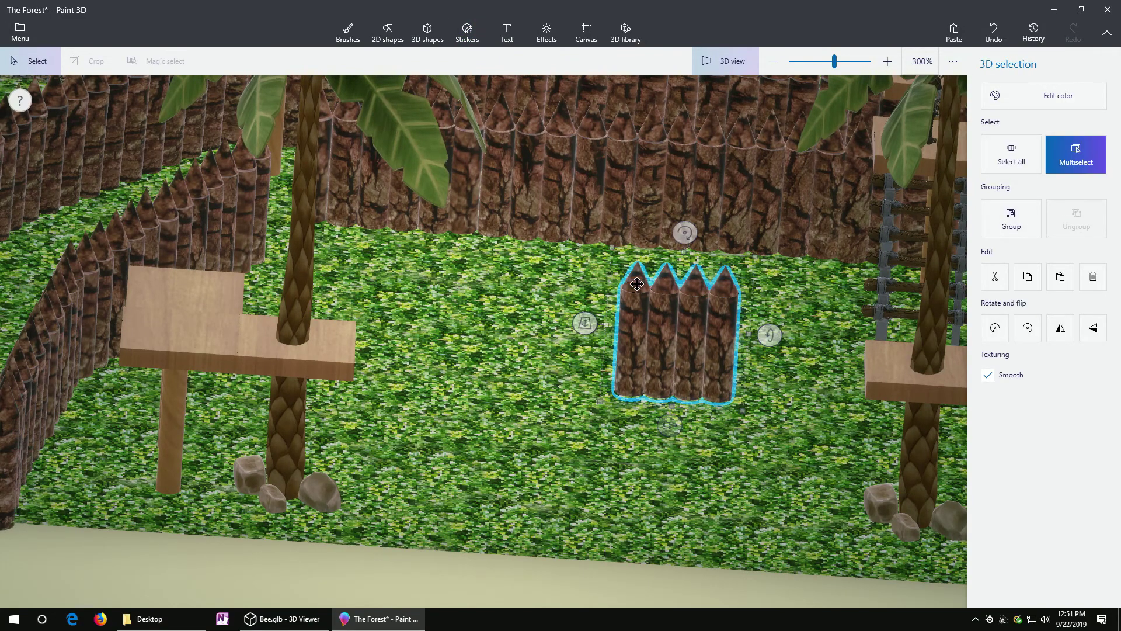
pyautogui.hotkey('ctrl', 'c')
pyautogui.hotkey('ctrl', 'v')
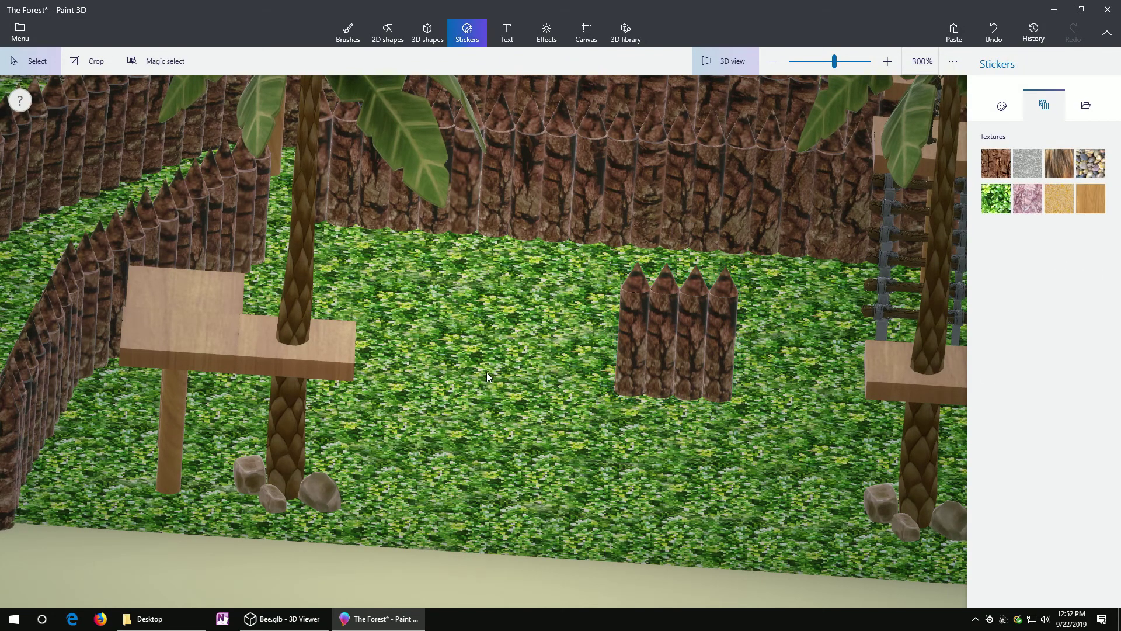
pyautogui.moveTo(647, 337); pyautogui.dragTo(556, 321)
pyautogui.hotkey('ctrl', 'u')
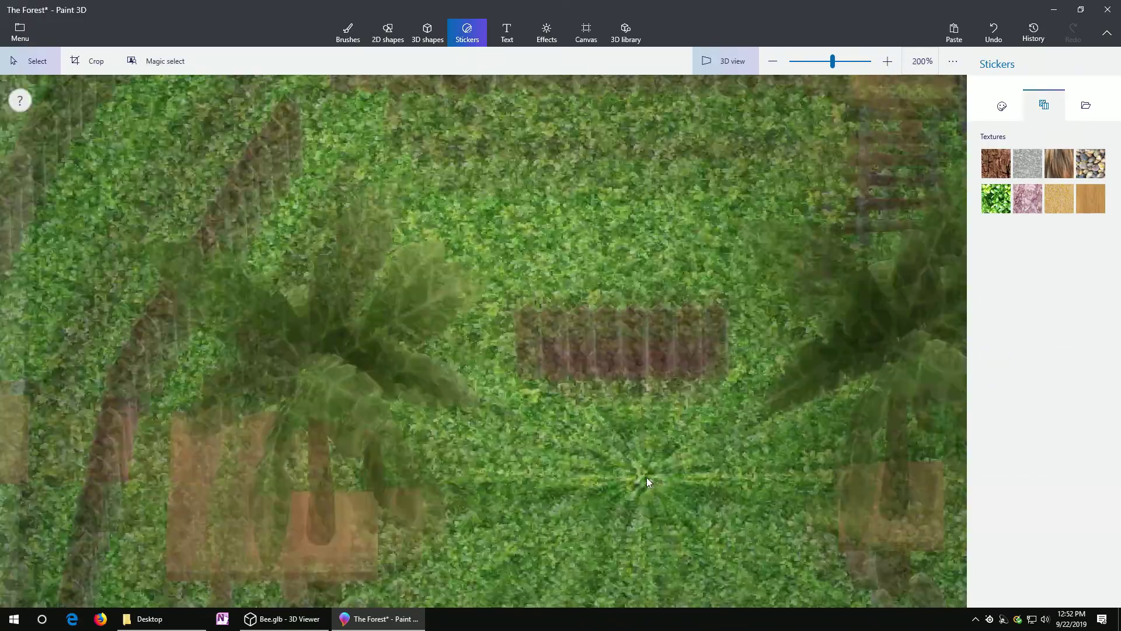
# Undo the duplicated logs and the Bark texture, back to a single plain brown pointed log
pyautogui.hotkey('ctrl', 'z')
pyautogui.hotkey('ctrl', 'z')
pyautogui.hotkey('ctrl', 'z')
pyautogui.hotkey('ctrl', 'z')
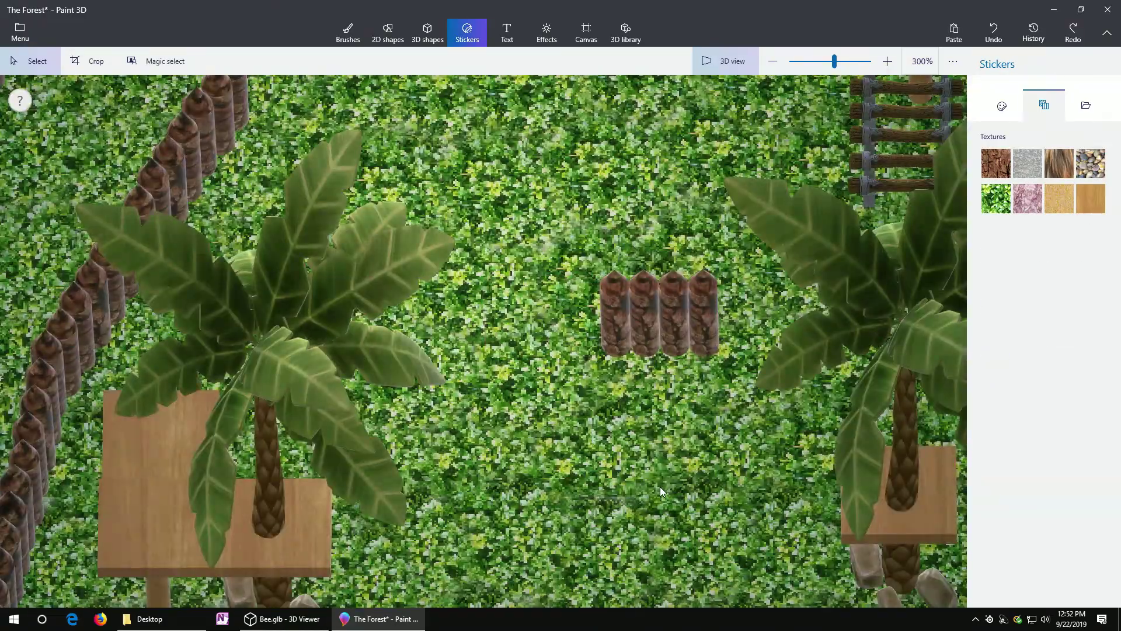
pyautogui.hotkey('ctrl', 'z')
pyautogui.hotkey('ctrl', 'z')
pyautogui.hotkey('ctrl', 'z')
pyautogui.hotkey('ctrl', 'z')
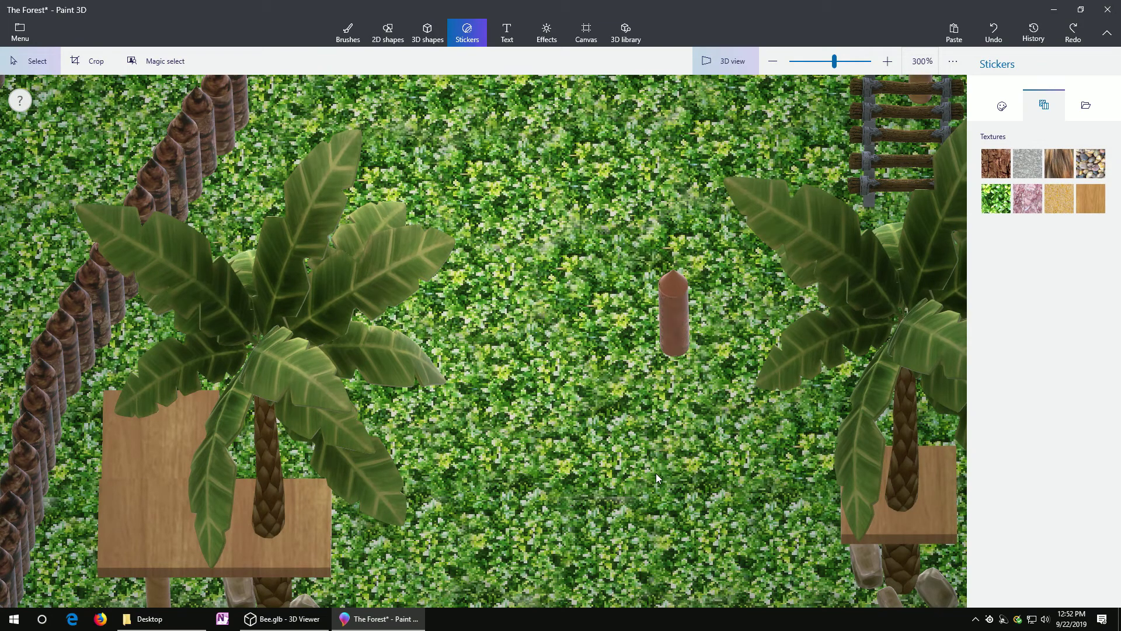
pyautogui.scroll(-5, 619, 462)
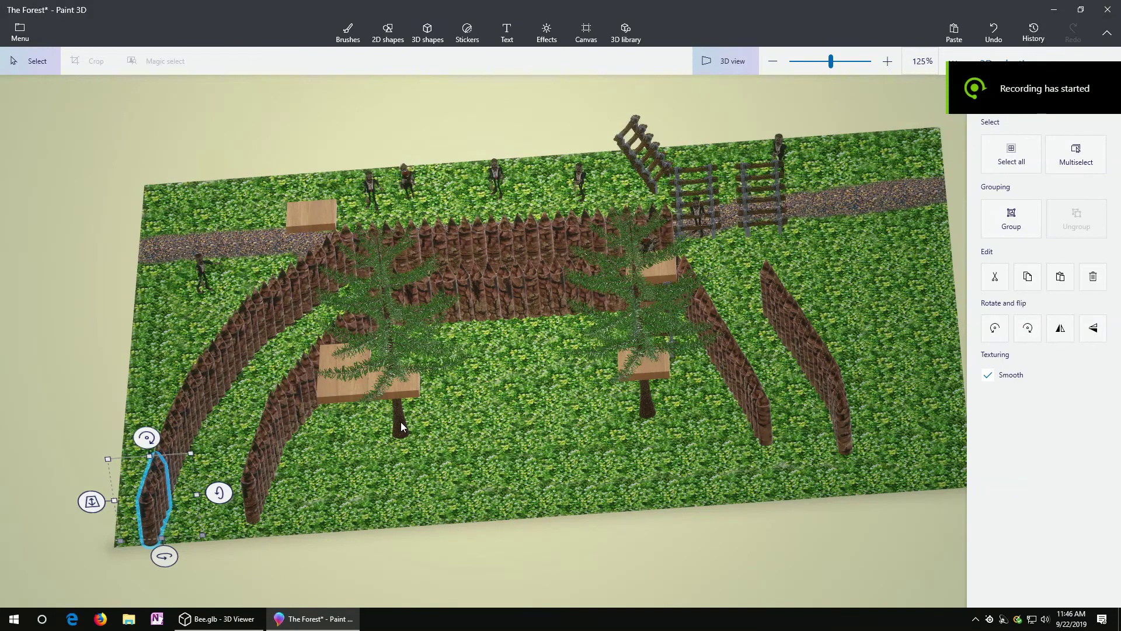
# Move the palm tree and the L-shaped wooden platform toward the yard's front edge, with the tree over the platform's short arm
pyautogui.click(401, 422)
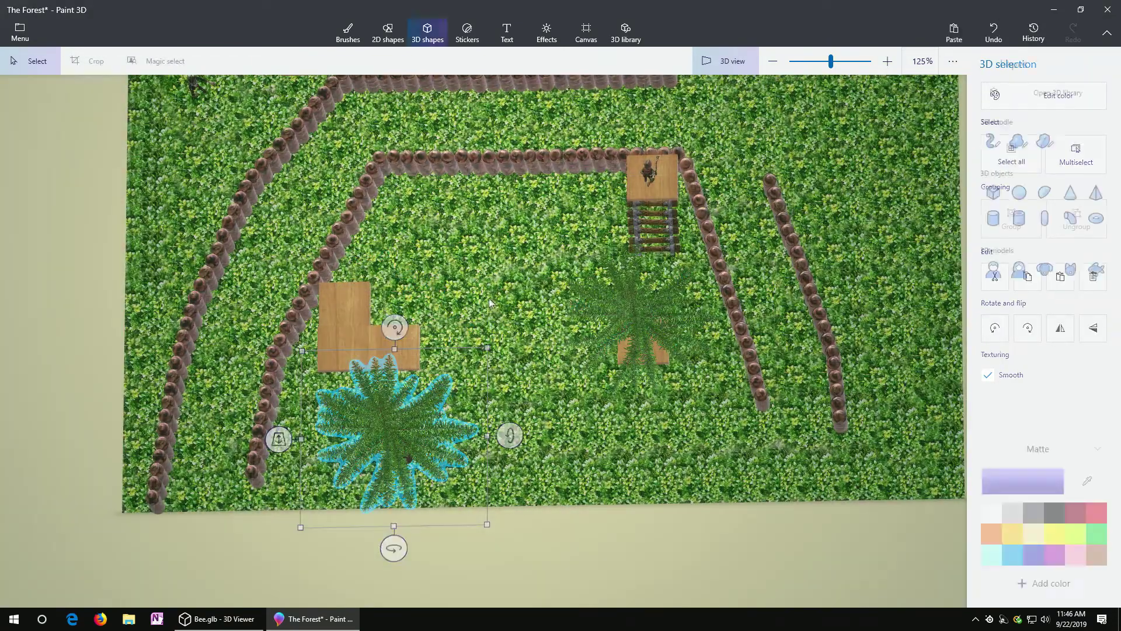
pyautogui.click(354, 333)
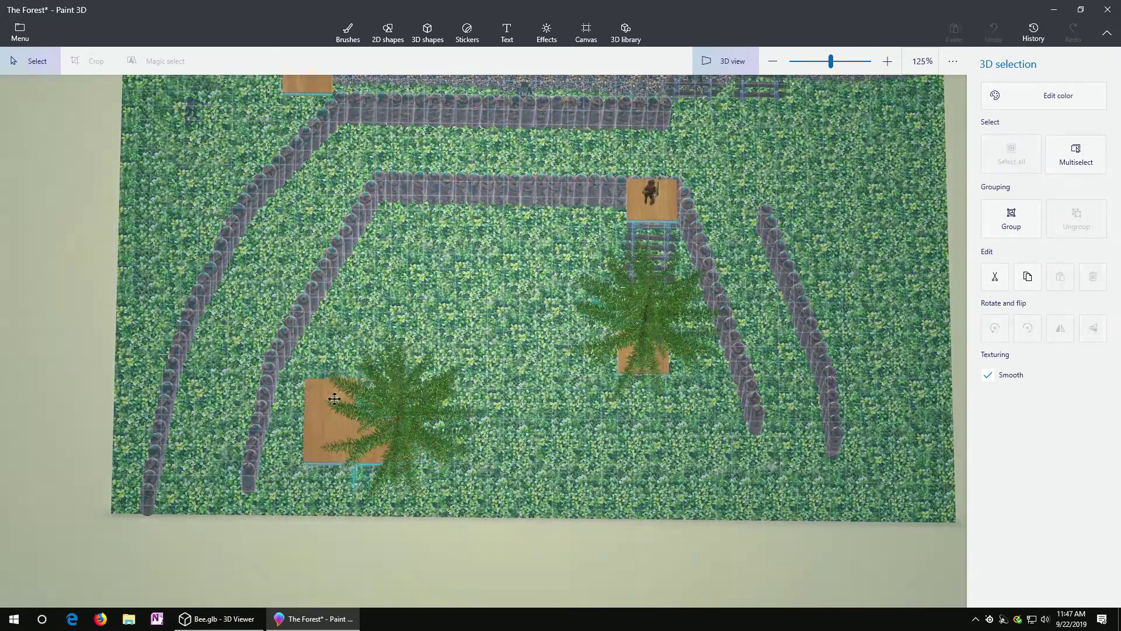
pyautogui.click(328, 399)
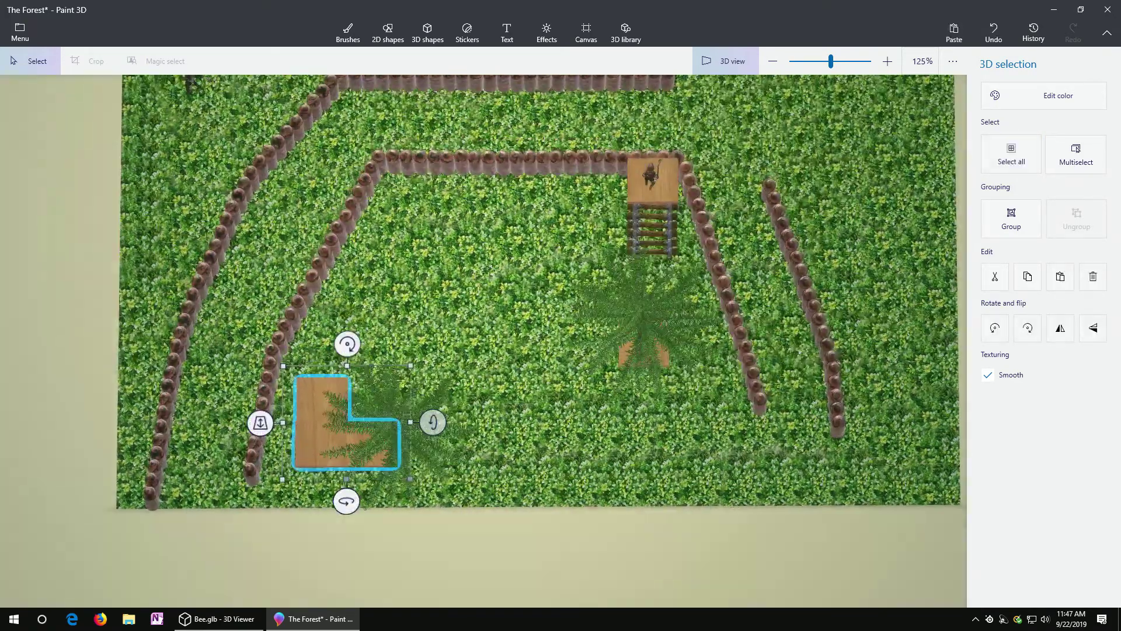
pyautogui.click(397, 421)
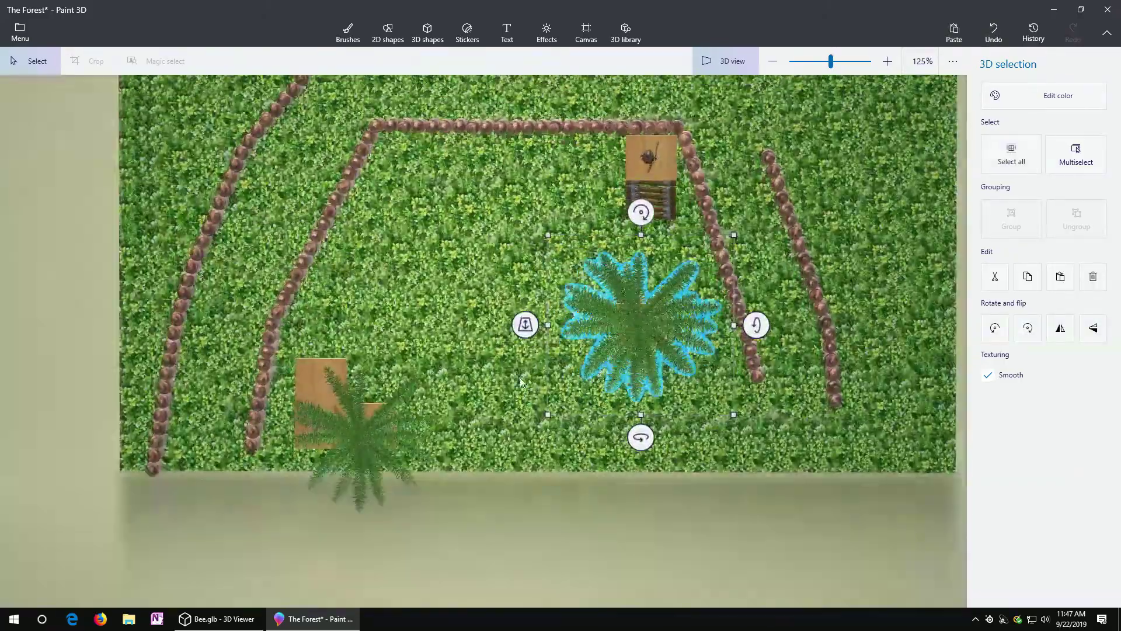
# Move the second palm tree and its square wooden platform toward the yard's front edge, with the platform beneath the fronds
pyautogui.moveTo(639, 301); pyautogui.dragTo(645, 420)
pyautogui.click(644, 328)
pyautogui.click(644, 330)
pyautogui.click(645, 330)
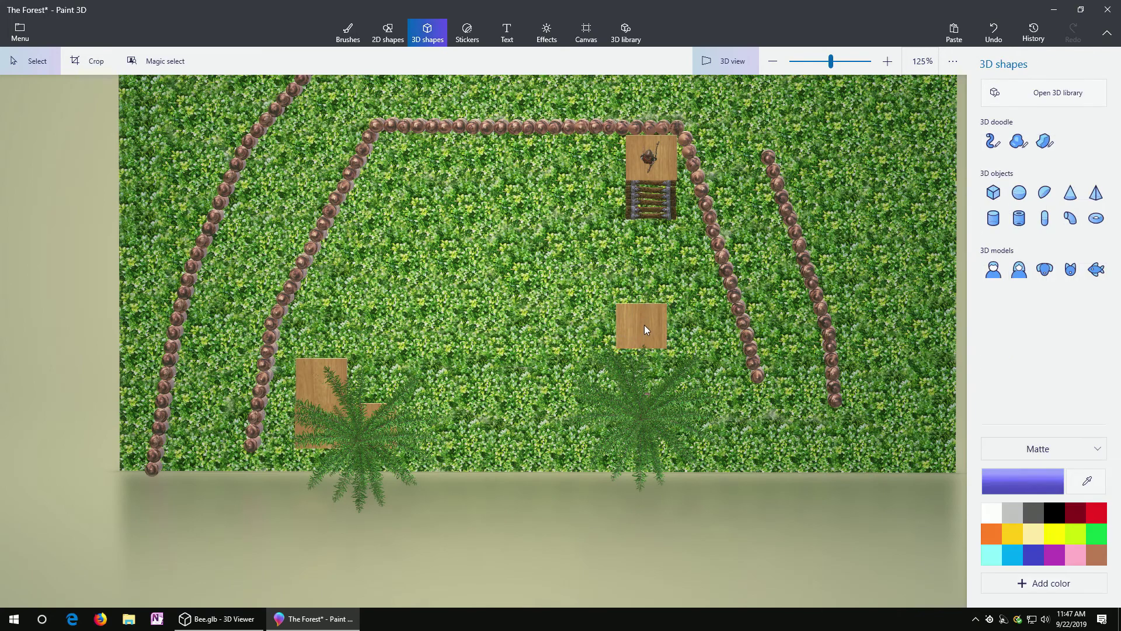
pyautogui.click(645, 326)
pyautogui.click(653, 327)
pyautogui.click(631, 328)
pyautogui.moveTo(630, 328); pyautogui.dragTo(600, 382)
pyautogui.click(507, 324)
pyautogui.moveTo(506, 324); pyautogui.dragTo(517, 255, button='right')
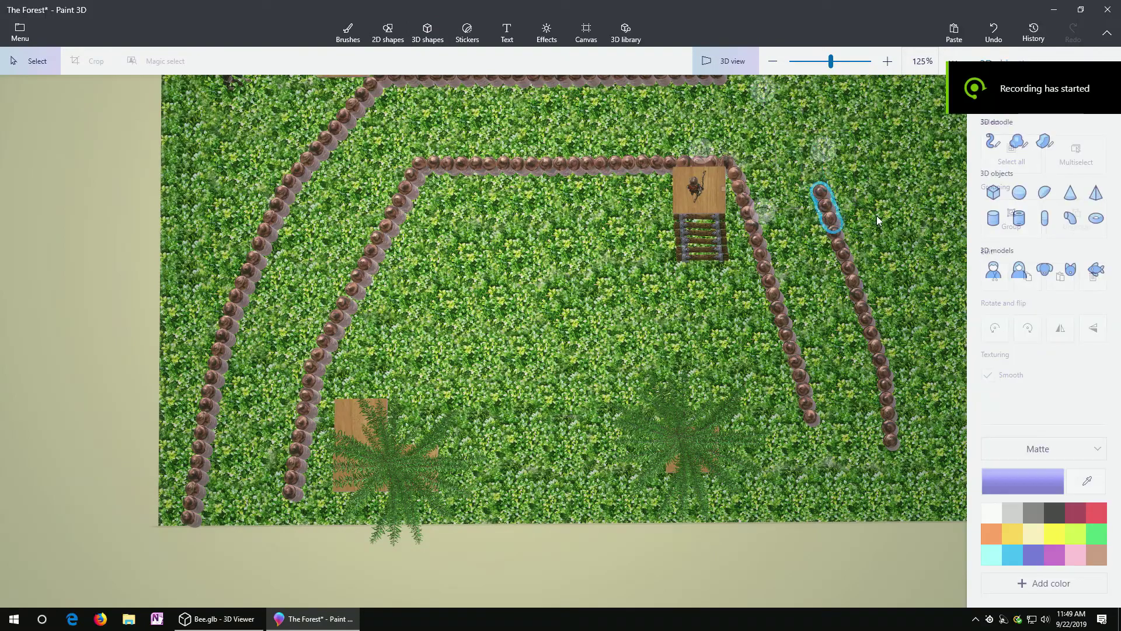
# Extend the outer right wall toward the path by placing a copied log section at its back end
pyautogui.click(807, 131)
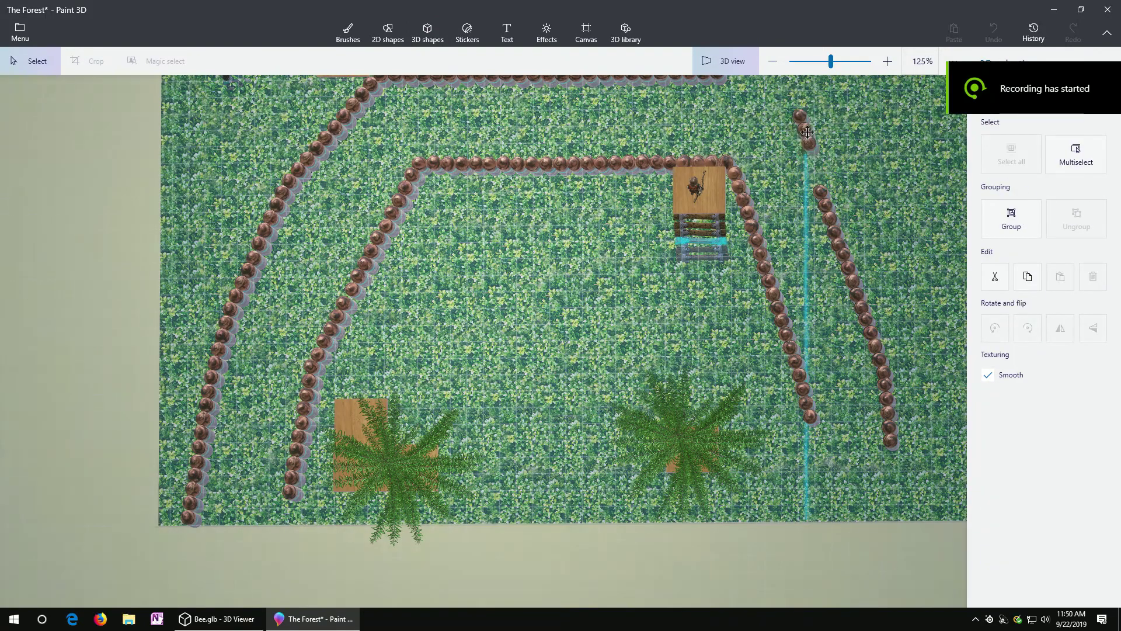
pyautogui.moveTo(807, 131)
pyautogui.mouseDown()
pyautogui.moveTo(814, 166)
pyautogui.moveTo(800, 126)
pyautogui.mouseUp()
pyautogui.click(923, 219)
pyautogui.hotkey('ctrl', 'v')
pyautogui.scroll(-2, 898, 108)
pyautogui.moveTo(898, 107); pyautogui.dragTo(615, 104, button='middle')
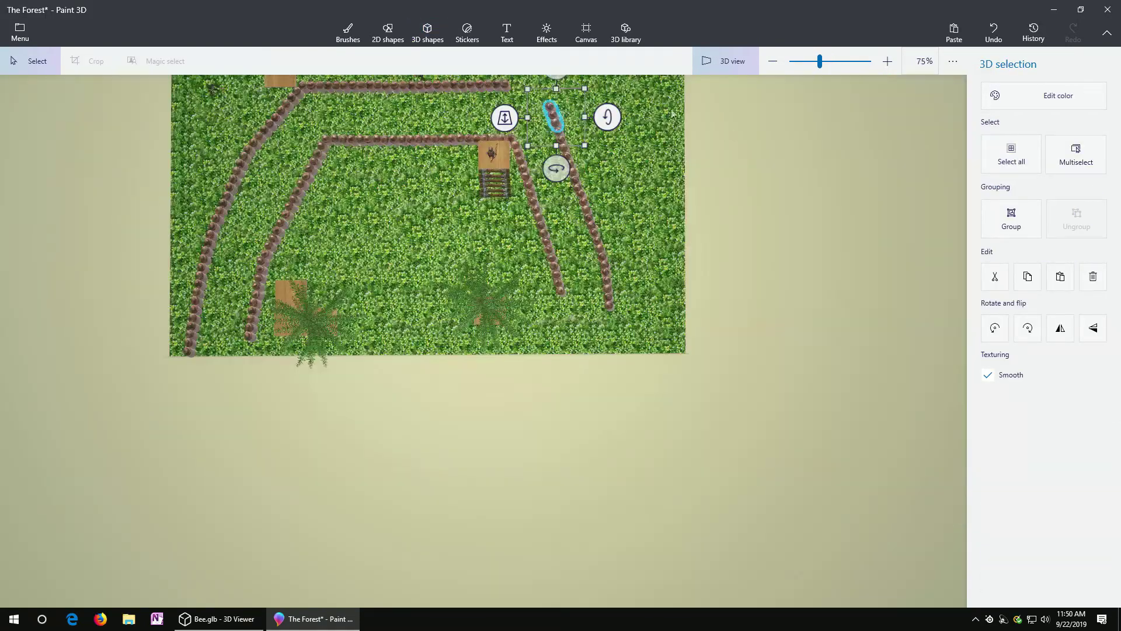
# Add two more log sections beyond the outer right wall's back end, turned to curve toward the outer back wall
pyautogui.scroll(3, 615, 104)
pyautogui.moveTo(615, 104); pyautogui.dragTo(497, 80, button='right')
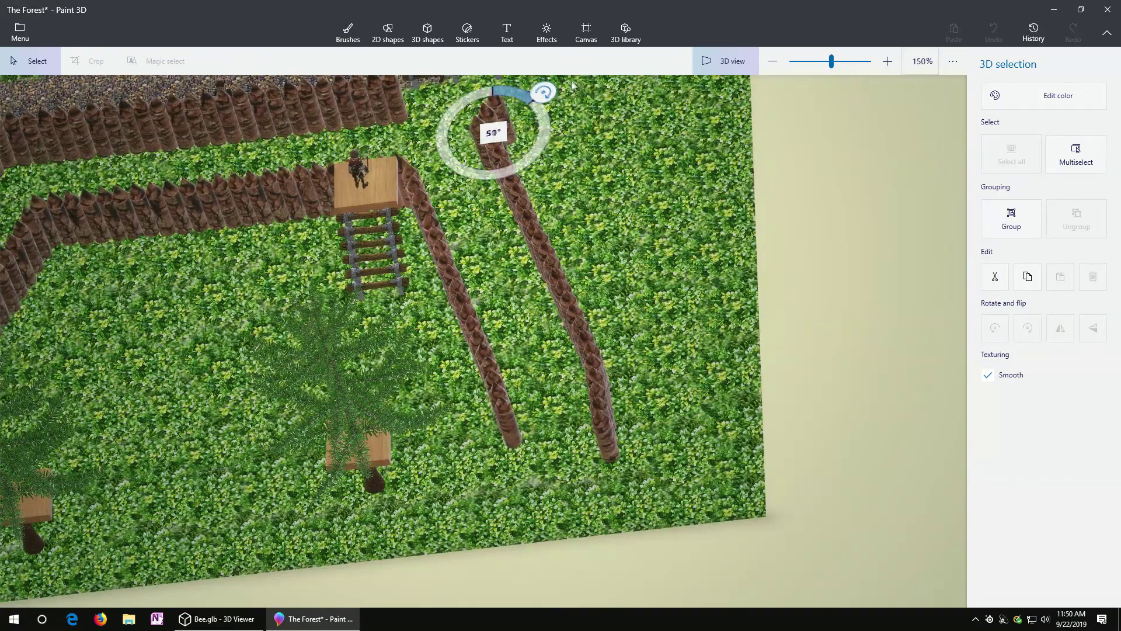
pyautogui.moveTo(614, 145); pyautogui.dragTo(608, 164, button='right')
pyautogui.moveTo(495, 125); pyautogui.dragTo(546, 131)
pyautogui.scroll(-4, 641, 140)
pyautogui.hotkey('ctrl', 'v')
pyautogui.moveTo(547, 80)
pyautogui.mouseDown()
pyautogui.moveTo(581, 92)
pyautogui.moveTo(531, 80)
pyautogui.mouseUp()
pyautogui.click(614, 145)
pyautogui.click(548, 129)
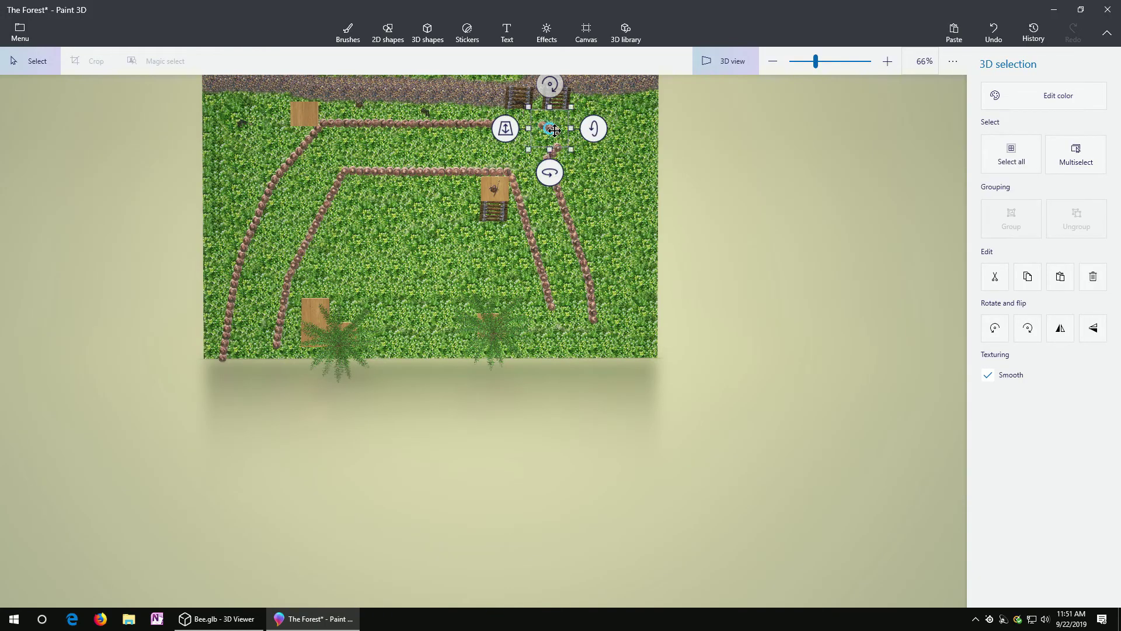
# Duplicate the last five logs of the outer back wall and place them to bridge the gap to the right-hand logs
pyautogui.scroll(5, 554, 130)
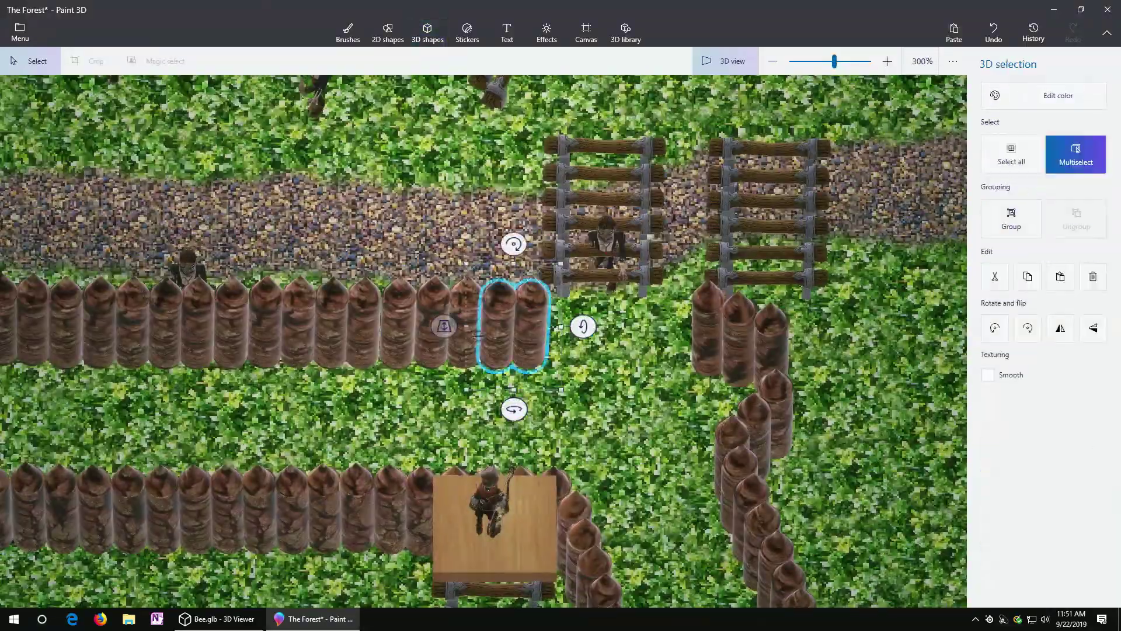
pyautogui.click(460, 344)
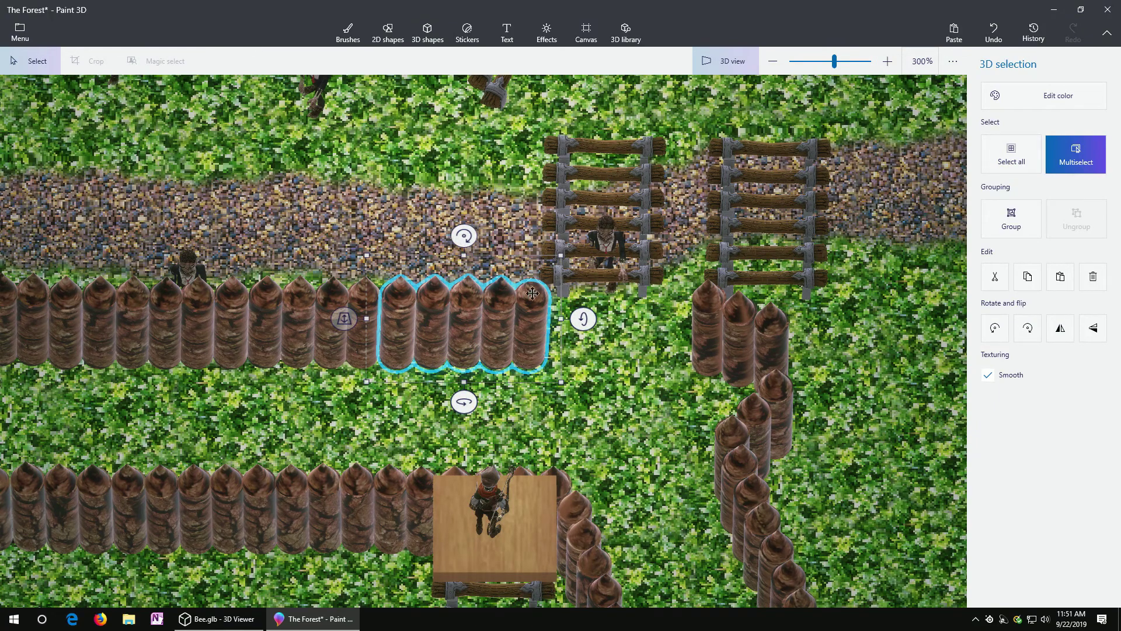
pyautogui.moveTo(532, 292); pyautogui.dragTo(637, 326)
pyautogui.scroll(-3, 637, 326)
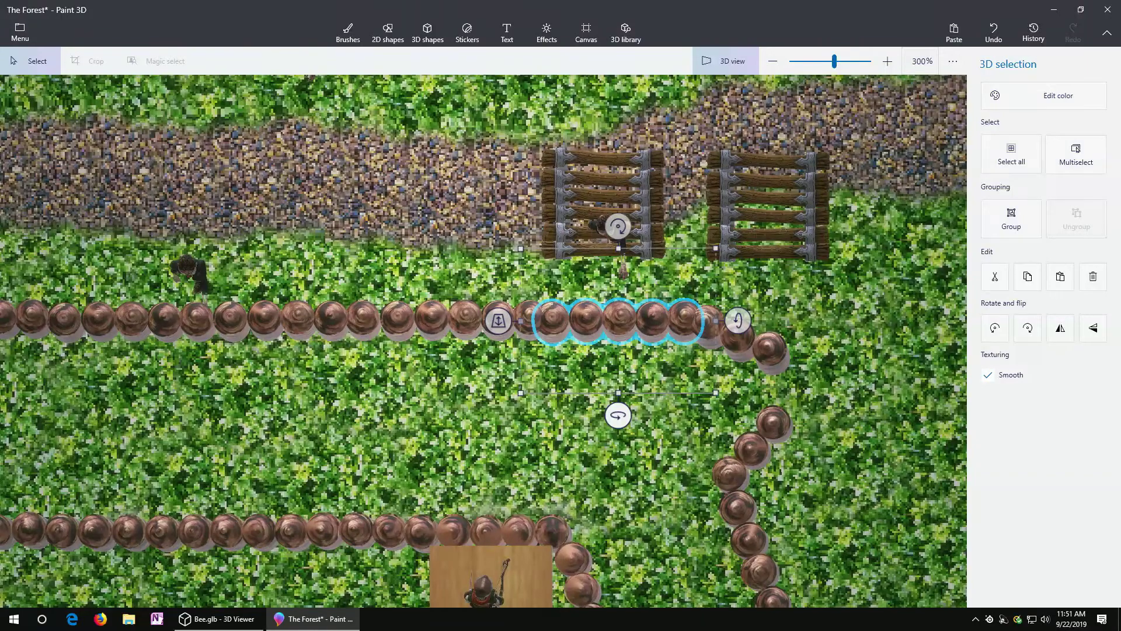
pyautogui.scroll(-3, 637, 326)
pyautogui.rightClick(785, 393)
pyautogui.click(789, 362)
# Copy the platform at the inner wall's right corner and place the duplicate against the inside of the outer back wall
pyautogui.click(635, 394)
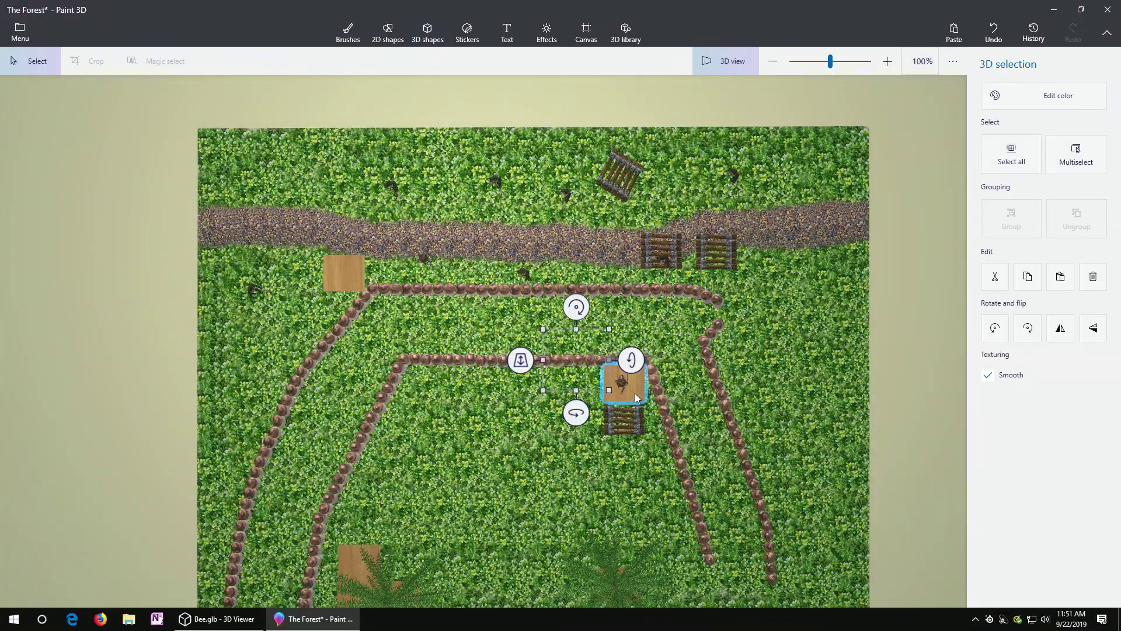
pyautogui.hotkey('ctrl', 'c')
pyautogui.hotkey('ctrl', 'v')
pyautogui.click(629, 389)
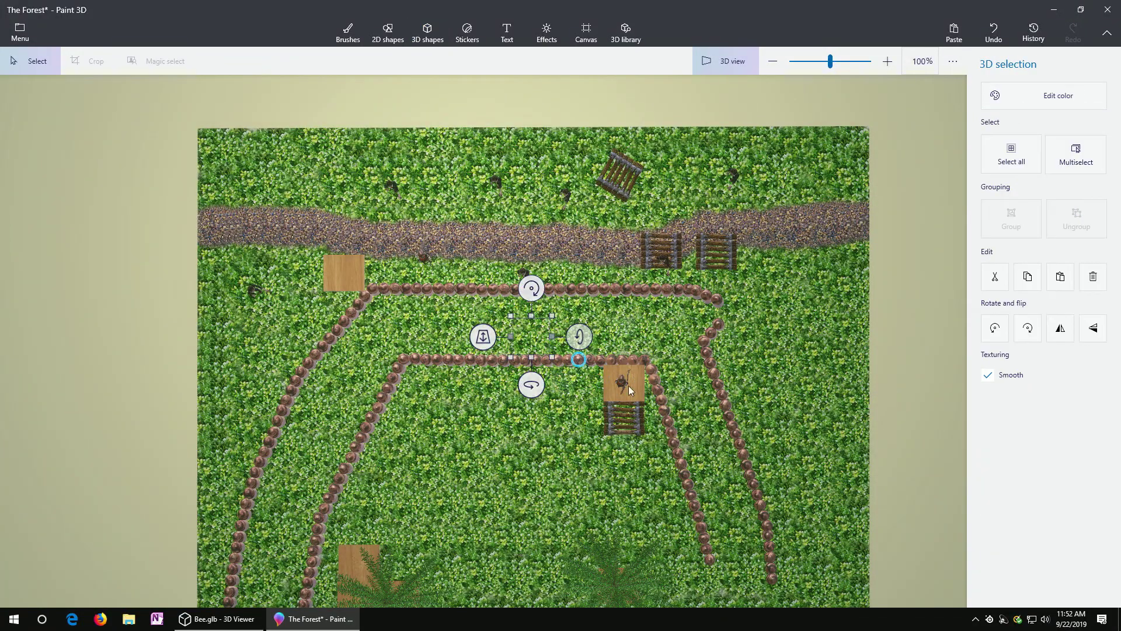
pyautogui.moveTo(627, 387); pyautogui.dragTo(623, 351)
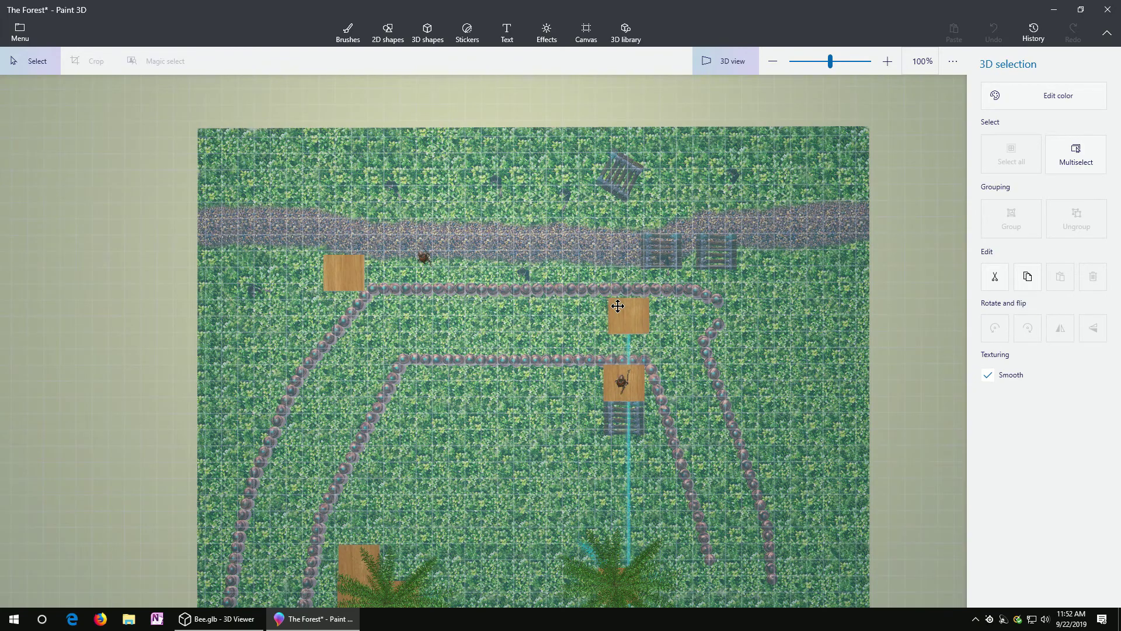
pyautogui.moveTo(618, 305); pyautogui.dragTo(618, 305)
pyautogui.click(404, 327)
# Delete the logs at the inner wall's back-left corner to open a gap between the back and left walls
pyautogui.moveTo(425, 440); pyautogui.dragTo(407, 374, button='right')
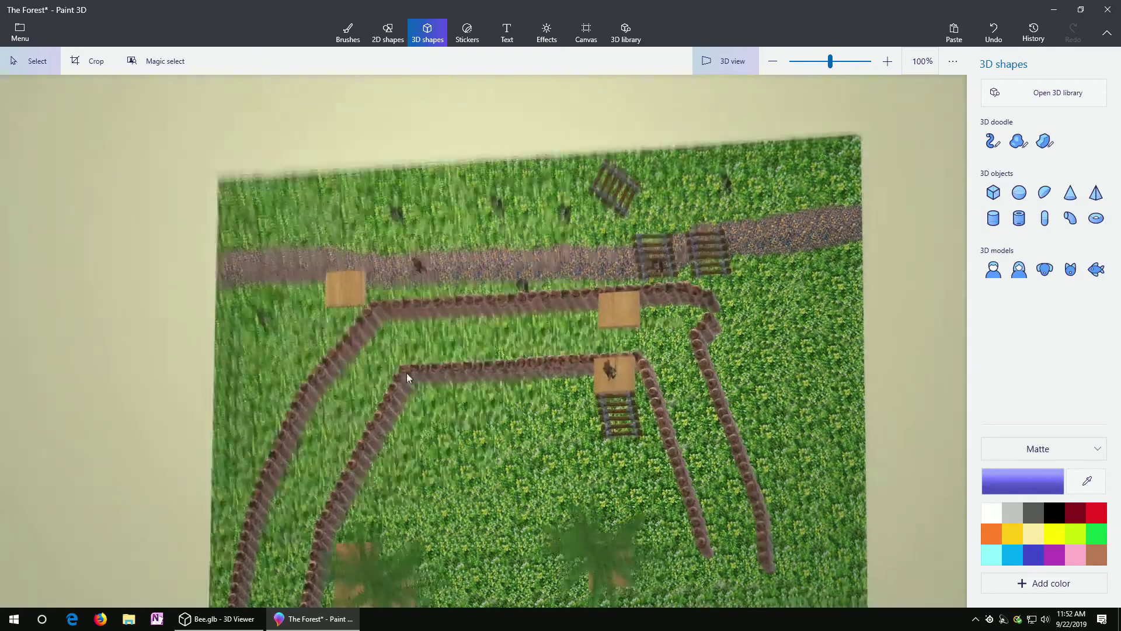
pyautogui.scroll(2, 396, 422)
pyautogui.keyDown('ctrl'); pyautogui.click(363, 285); pyautogui.keyUp('ctrl')
pyautogui.scroll(2, 425, 409)
pyautogui.keyDown('ctrl'); pyautogui.click(299, 263); pyautogui.keyUp('ctrl')
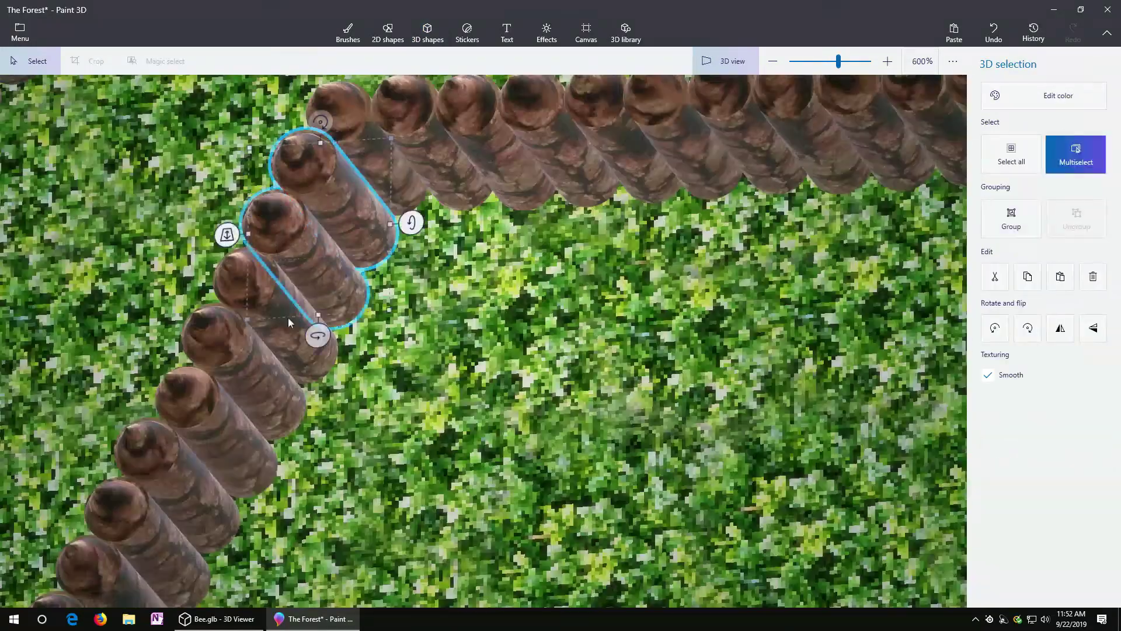
pyautogui.moveTo(290, 302); pyautogui.dragTo(174, 262, button='right')
pyautogui.click(467, 285)
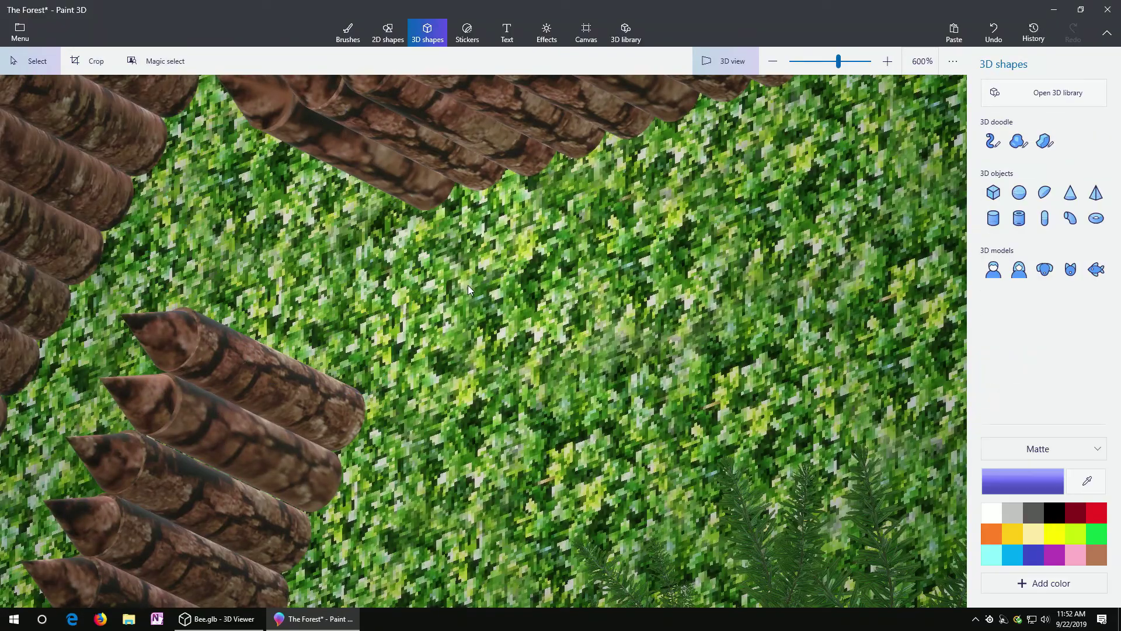
pyautogui.scroll(-8, 514, 304)
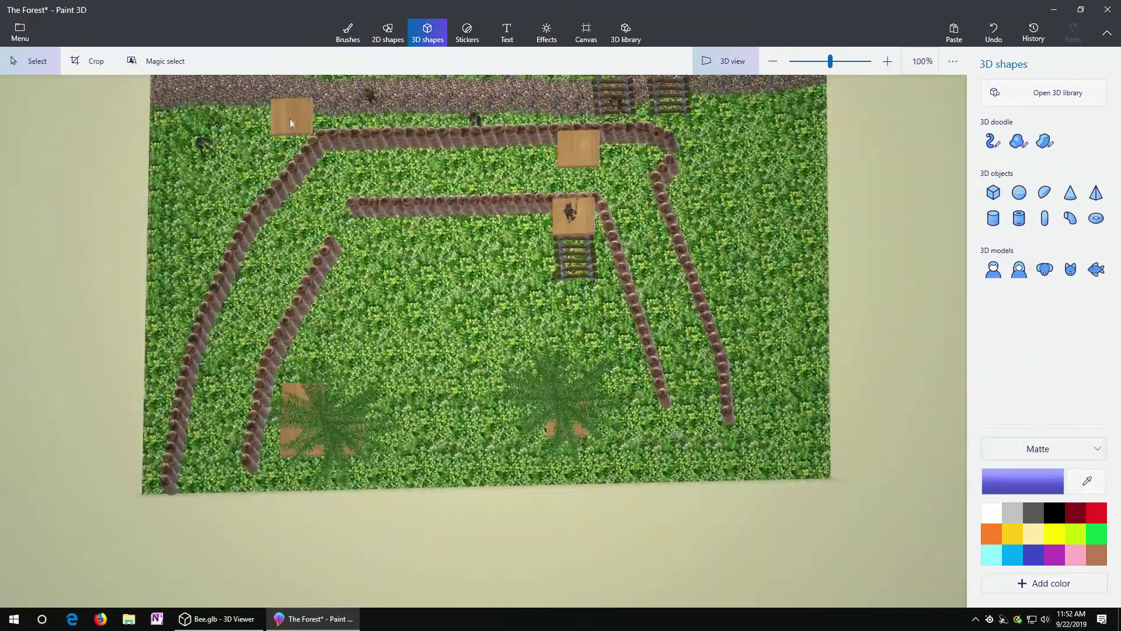
# Move the platform beside the path inside the outer wall's back-left corner and stand a ladder sideways against its inner side
pyautogui.click(290, 118)
pyautogui.moveTo(291, 118); pyautogui.dragTo(300, 160)
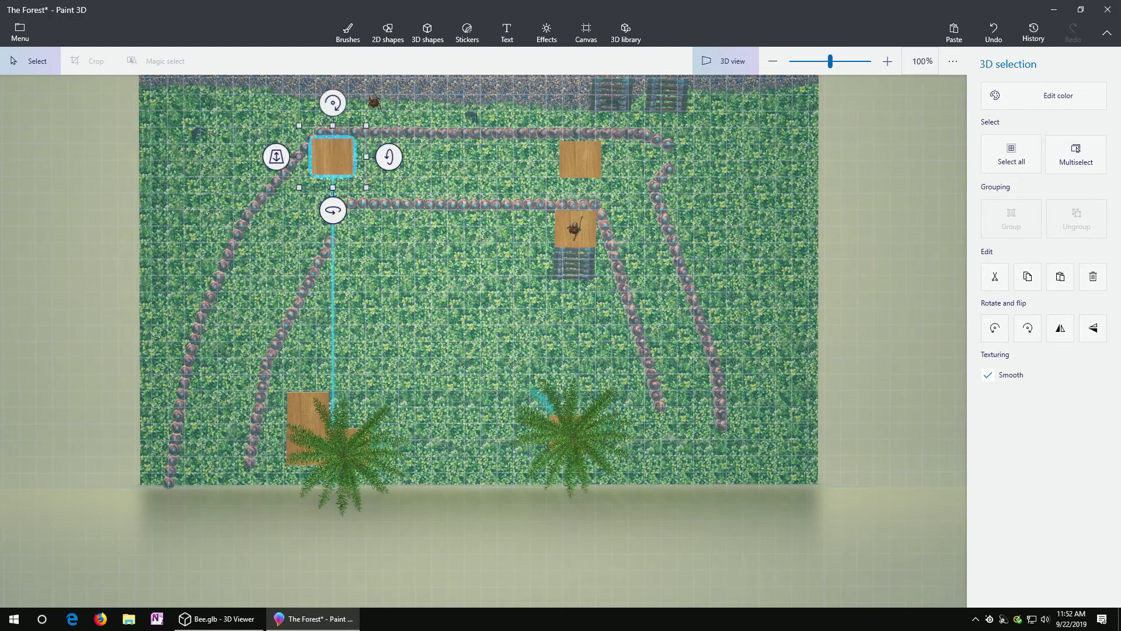
pyautogui.click(614, 85)
pyautogui.click(660, 105)
pyautogui.moveTo(663, 97); pyautogui.dragTo(374, 156)
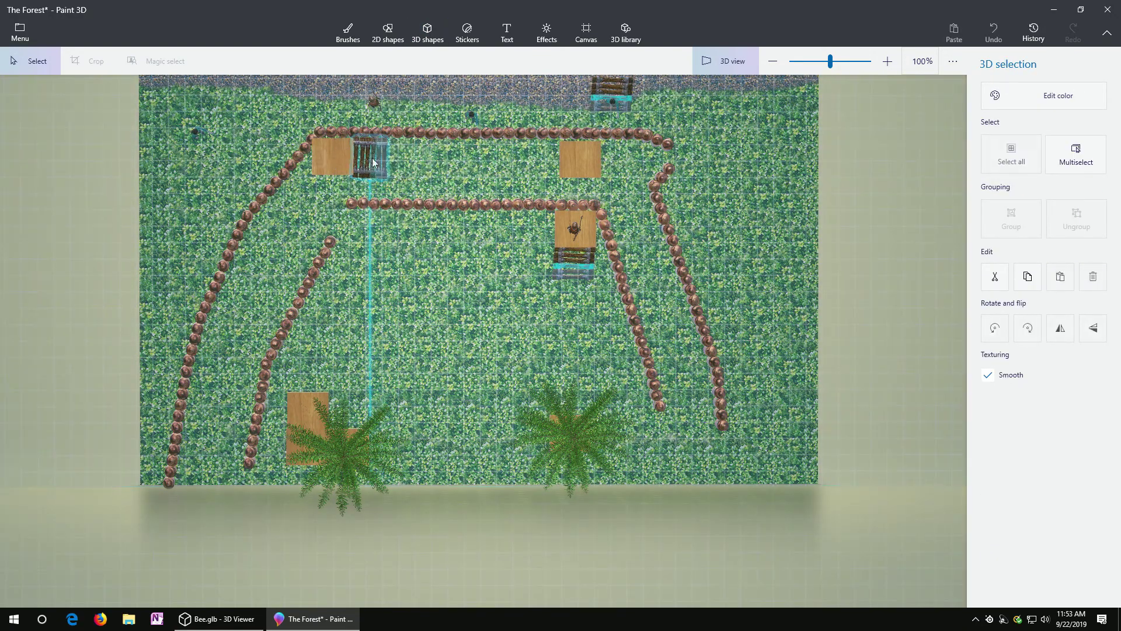
pyautogui.click(422, 267)
pyautogui.moveTo(421, 266)
pyautogui.mouseDown(button='right')
pyautogui.moveTo(397, 181)
pyautogui.moveTo(422, 261)
pyautogui.mouseUp(button='right')
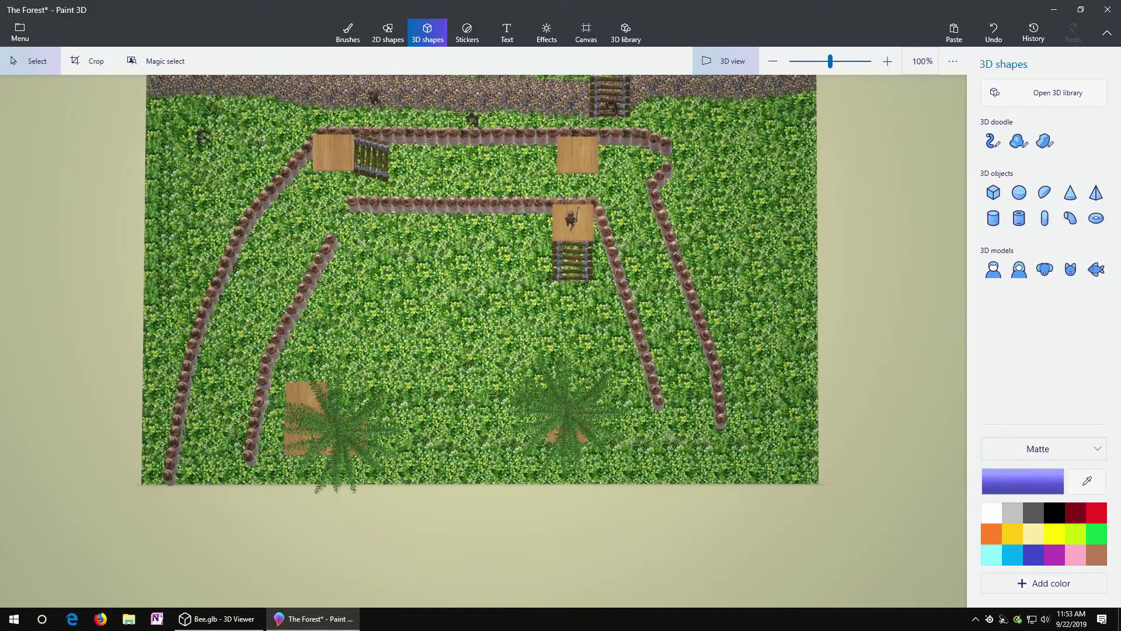
pyautogui.click(335, 157)
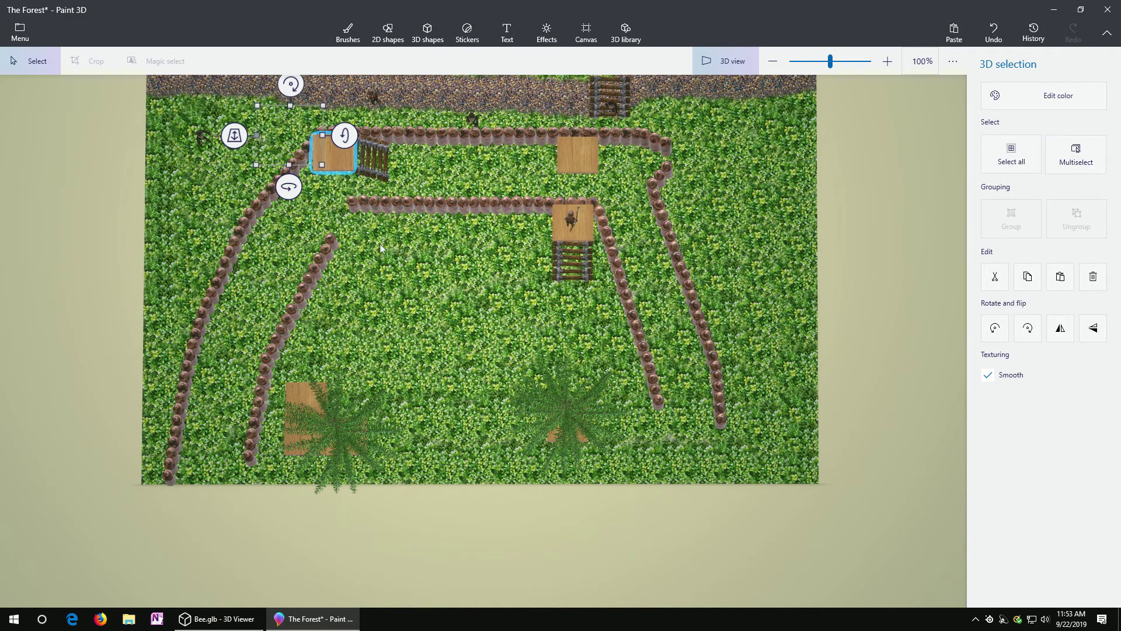
pyautogui.moveTo(326, 151); pyautogui.dragTo(270, 219)
pyautogui.moveTo(178, 367); pyautogui.dragTo(178, 367)
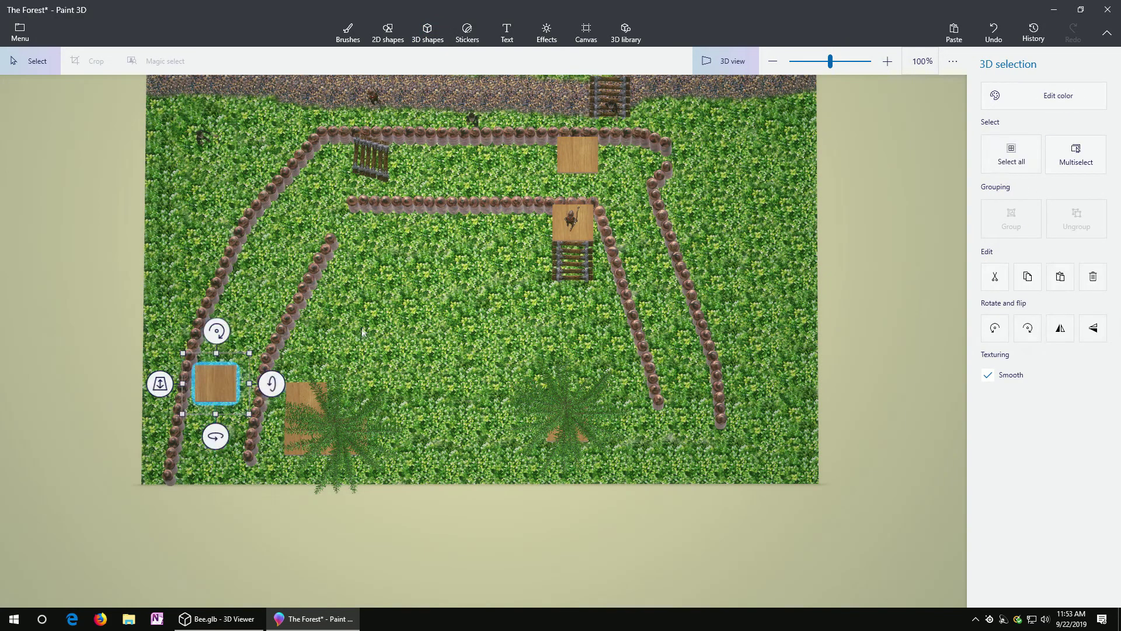
pyautogui.click(425, 313)
pyautogui.click(283, 209)
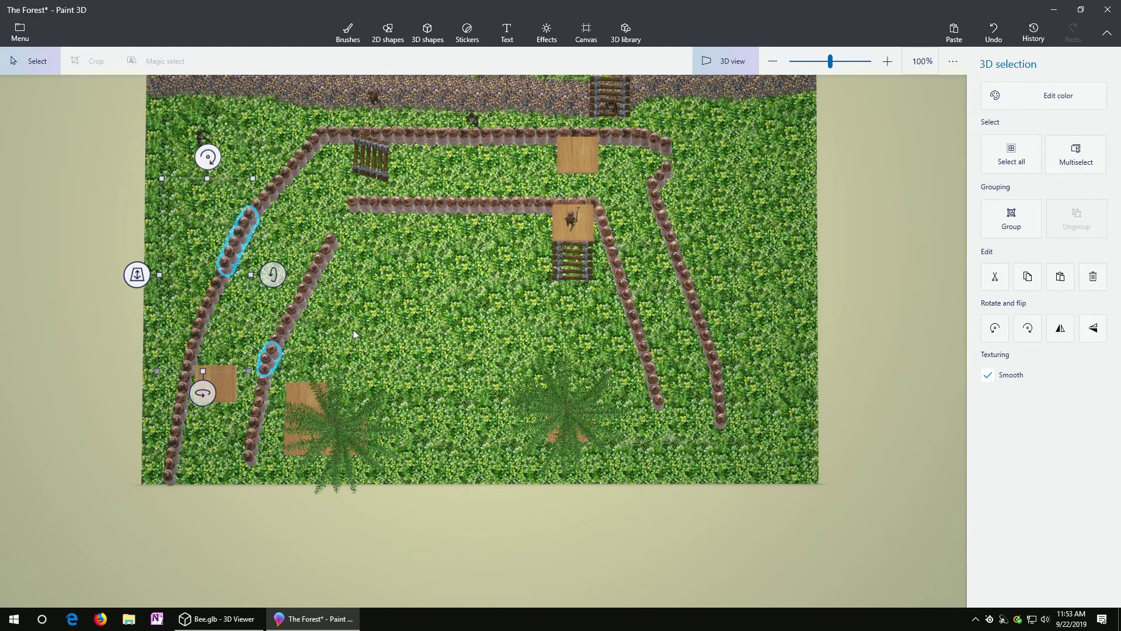
pyautogui.click(93, 323)
pyautogui.click(214, 376)
pyautogui.moveTo(167, 364); pyautogui.dragTo(287, 136)
# Place a duplicate of the back-left corner platform between the two left walls near the front edge, and save the project
pyautogui.click(333, 155)
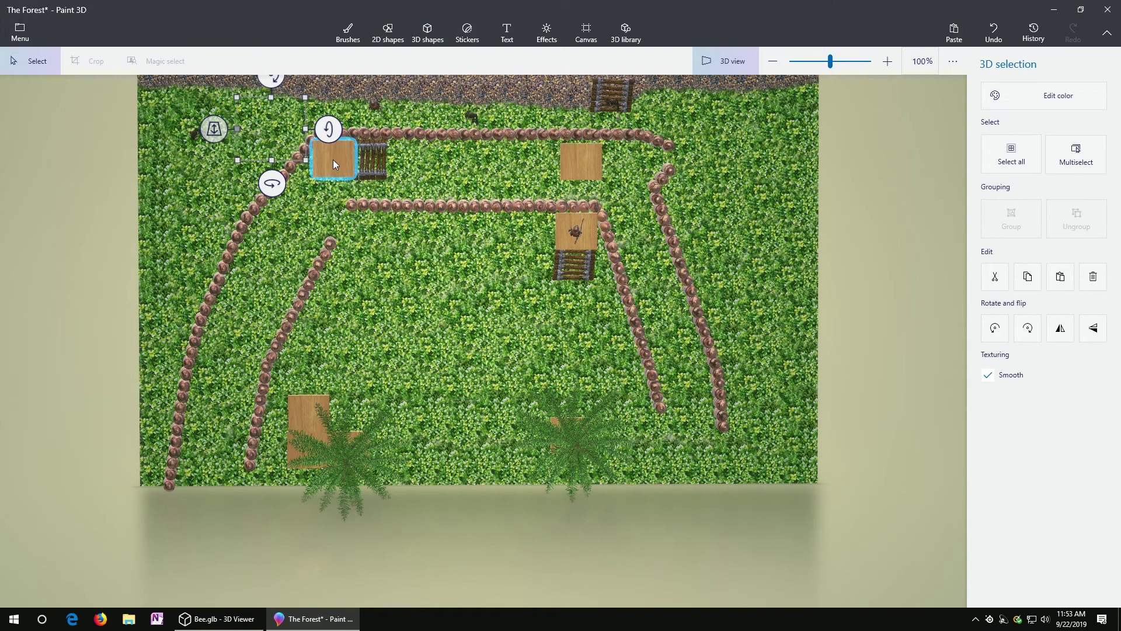
pyautogui.hotkey('ctrl', 'v')
pyautogui.moveTo(333, 160); pyautogui.dragTo(284, 220)
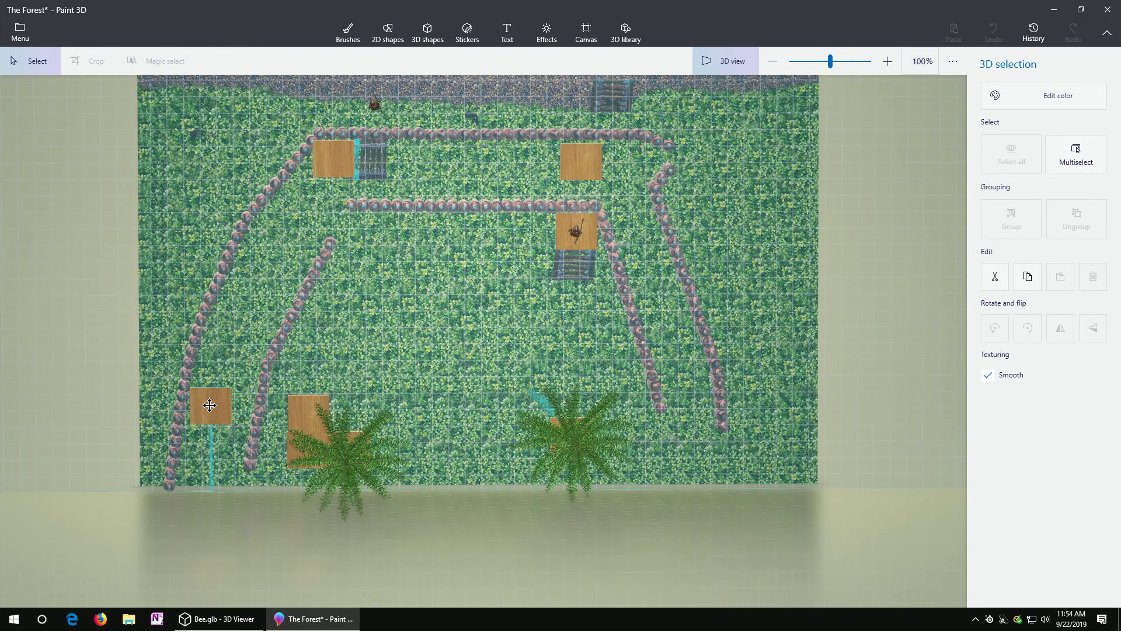
pyautogui.click(398, 335)
pyautogui.hotkey('ctrl', 's')
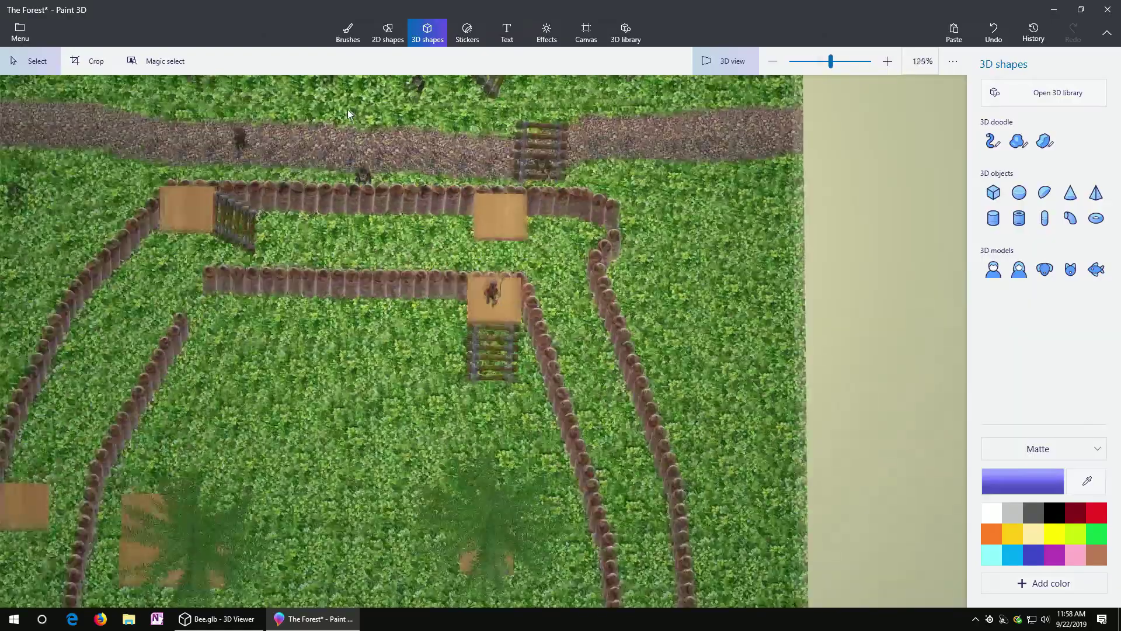
# Move the ladder on the path to the back edge of the platform between the two left walls
pyautogui.scroll(2, 348, 110)
pyautogui.click(579, 158)
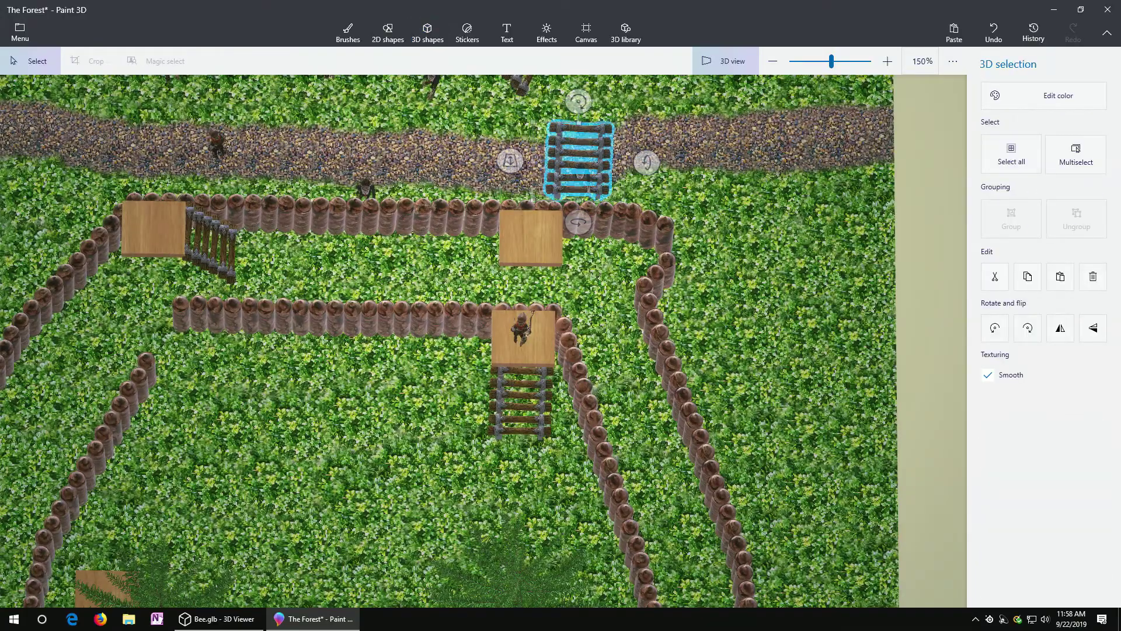
pyautogui.moveTo(578, 158); pyautogui.dragTo(578, 205, button='right')
pyautogui.moveTo(575, 149); pyautogui.dragTo(187, 353)
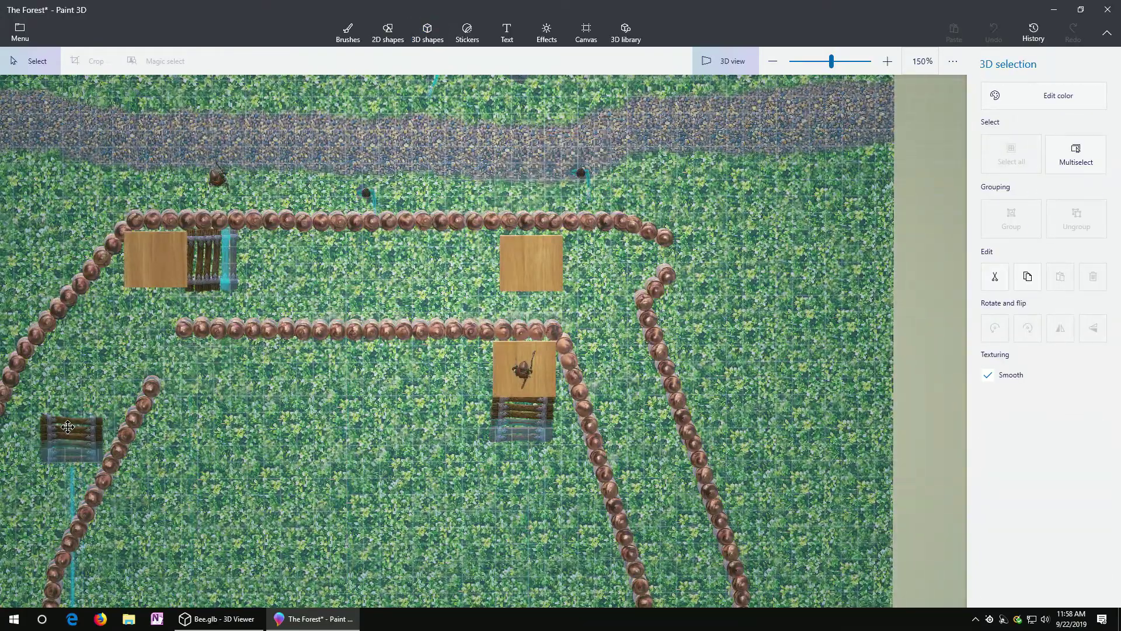
pyautogui.scroll(-3, 167, 146)
pyautogui.scroll(4, 120, 235)
pyautogui.moveTo(421, 238); pyautogui.dragTo(278, 394)
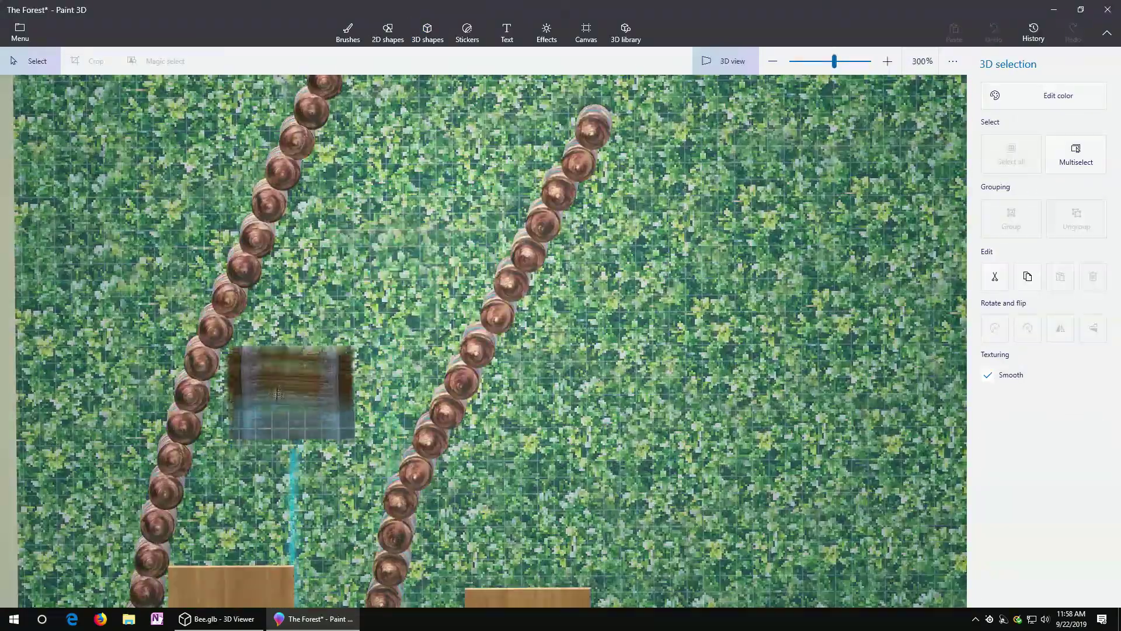
pyautogui.moveTo(292, 507); pyautogui.dragTo(290, 482)
pyautogui.moveTo(294, 414); pyautogui.dragTo(240, 499)
pyautogui.moveTo(502, 488)
pyautogui.mouseDown(button='right')
pyautogui.moveTo(409, 484)
pyautogui.moveTo(506, 479)
pyautogui.mouseUp(button='right')
pyautogui.scroll(-2, 408, 484)
# Place a duplicate of the outer back wall's right-hand platform between the two right walls near the front edge
pyautogui.click(506, 475)
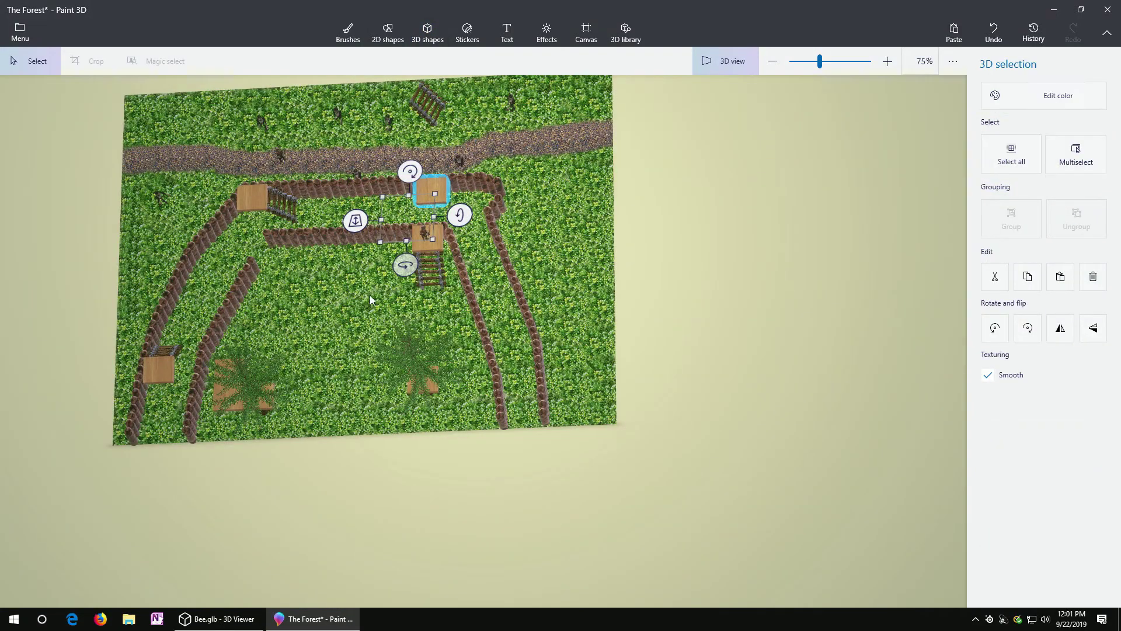
pyautogui.moveTo(431, 191); pyautogui.dragTo(520, 352)
pyautogui.click(552, 234)
# Move the tilted ladder from beyond the path into the yard, toward the platform between the two right walls
pyautogui.click(428, 88)
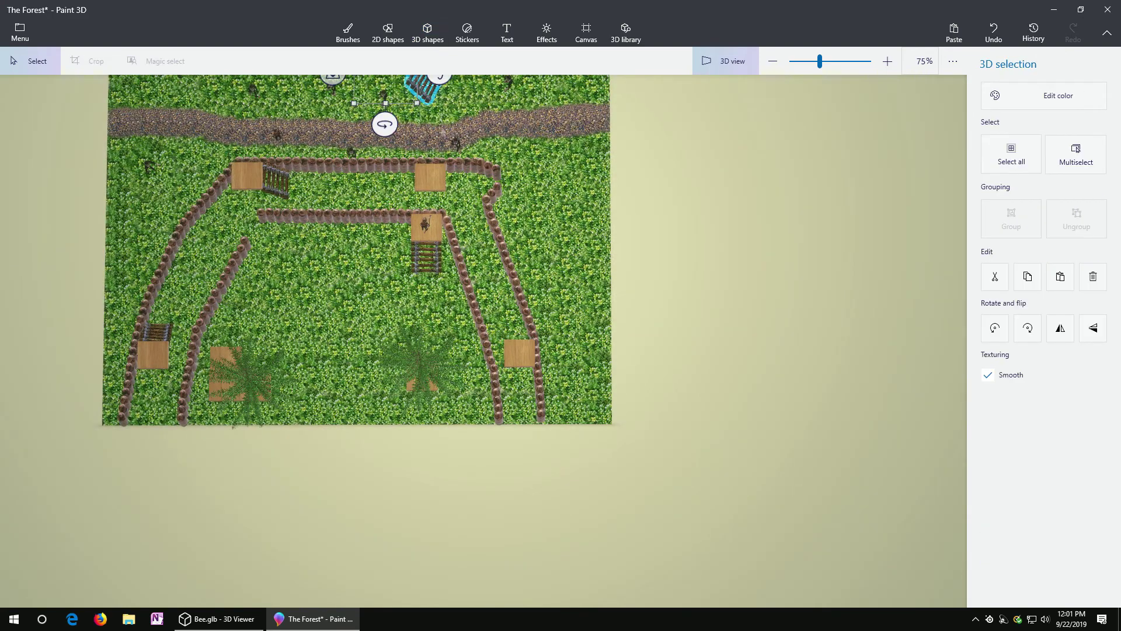
pyautogui.click(489, 132)
pyautogui.click(425, 88)
pyautogui.moveTo(425, 87); pyautogui.dragTo(404, 351)
# Turn the ladder to follow the slanted right walls and seat it against the back edge of the platform there
pyautogui.scroll(4, 579, 272)
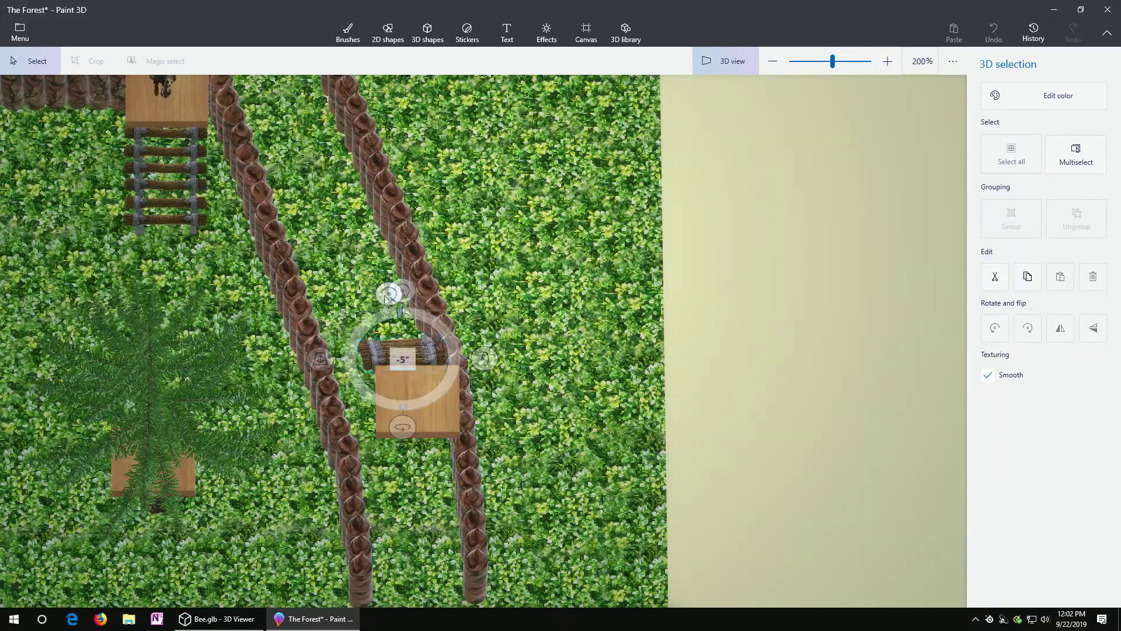
pyautogui.moveTo(385, 299); pyautogui.dragTo(386, 299)
pyautogui.moveTo(404, 353); pyautogui.dragTo(408, 357)
pyautogui.moveTo(514, 357)
pyautogui.mouseDown(button='right')
pyautogui.moveTo(578, 366)
pyautogui.moveTo(543, 327)
pyautogui.moveTo(495, 366)
pyautogui.mouseUp(button='right')
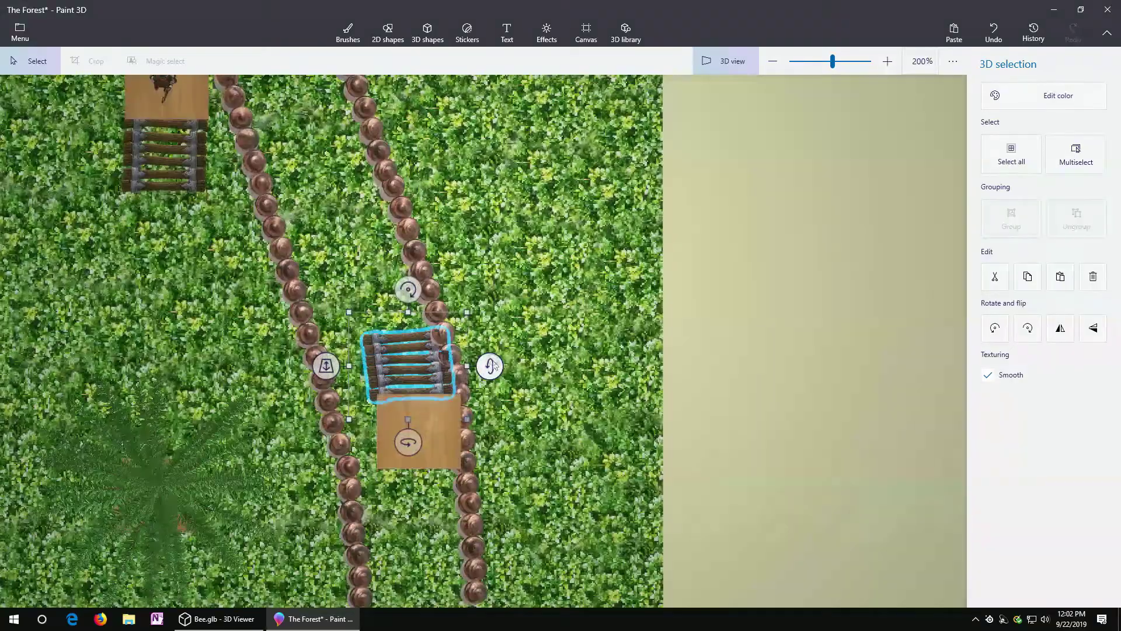
pyautogui.click(516, 343)
pyautogui.scroll(-2, 516, 342)
pyautogui.click(468, 384)
pyautogui.moveTo(408, 304); pyautogui.dragTo(401, 310)
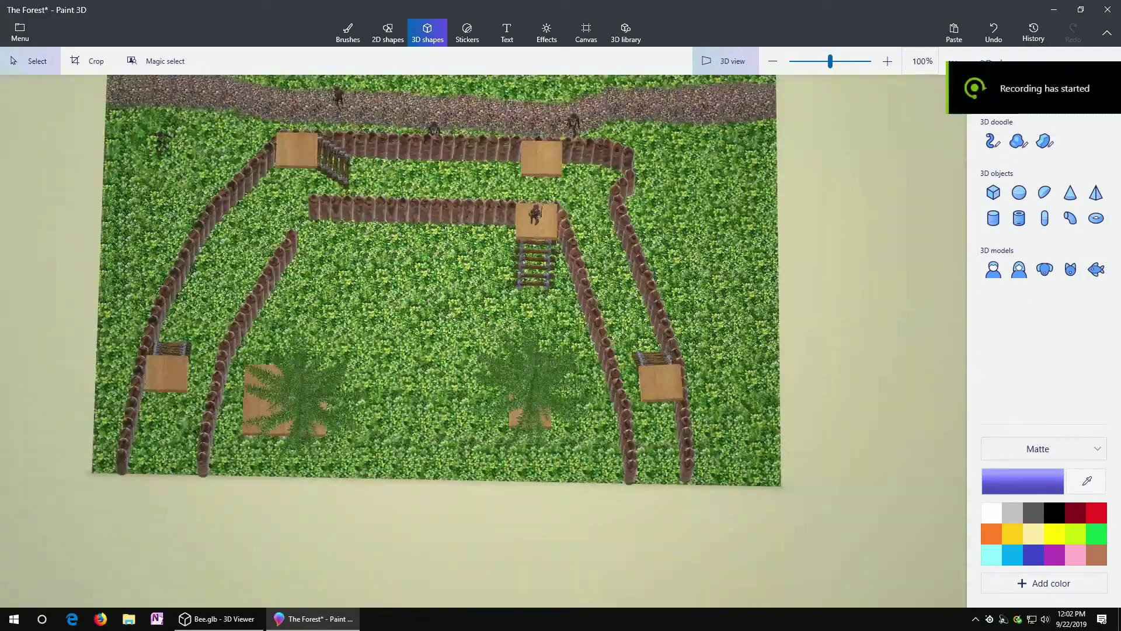
# Move the figure standing on the path onto the platform at the outer wall's back-left corner
pyautogui.scroll(6, 253, 98)
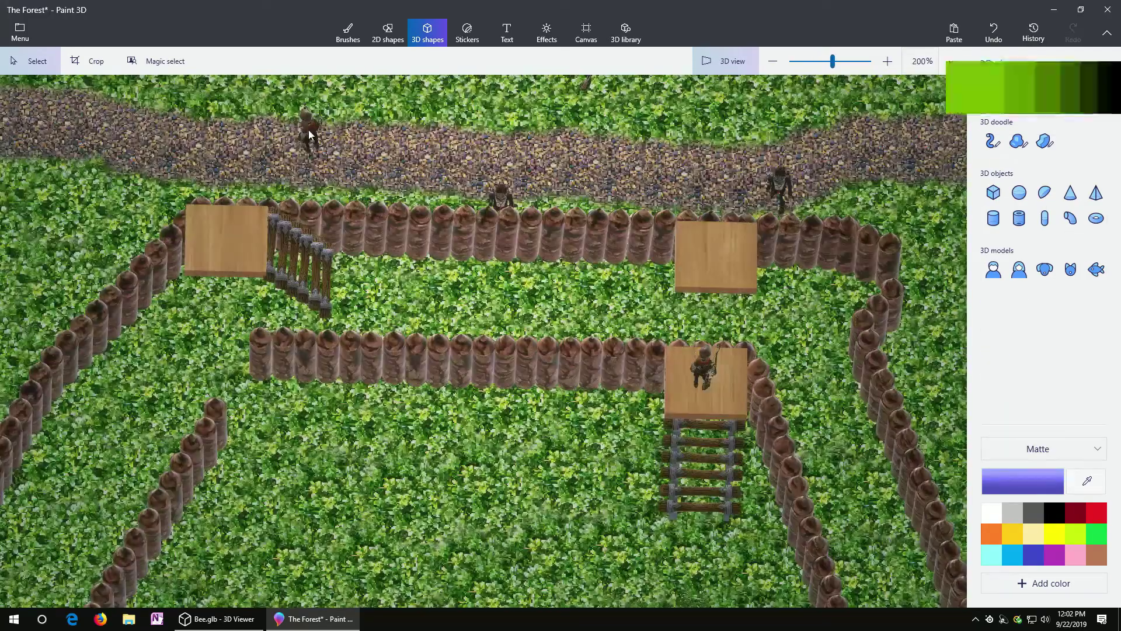
pyautogui.click(309, 129)
pyautogui.moveTo(308, 126); pyautogui.dragTo(225, 237)
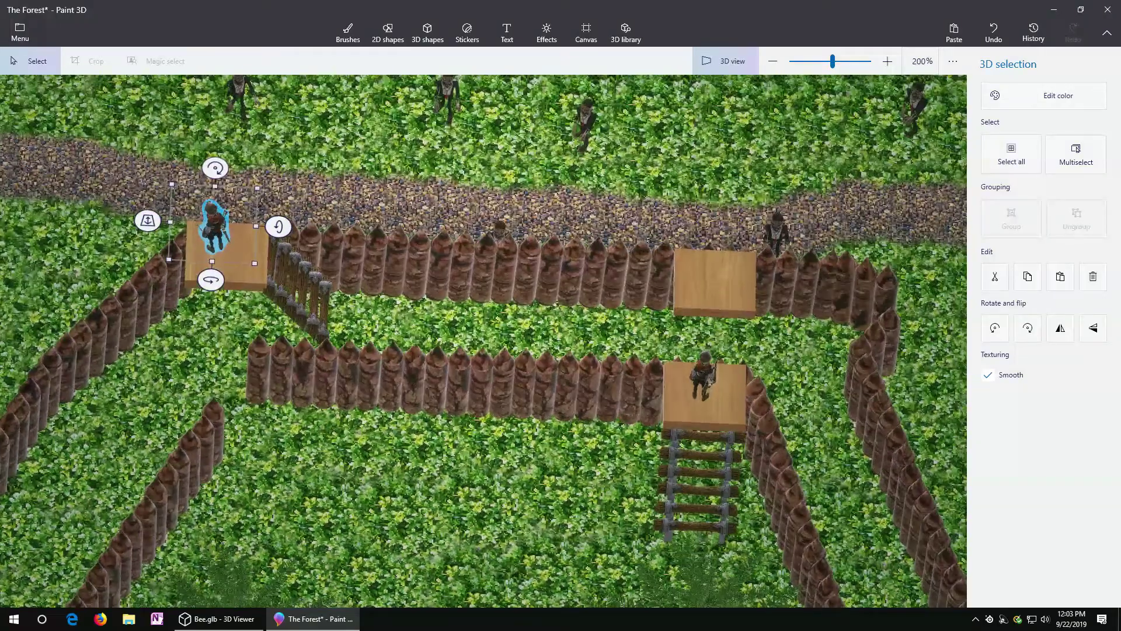
# Insert the broad-leafed palm tree with rocks at its base from the 3D library's "tree" results
pyautogui.click(467, 431)
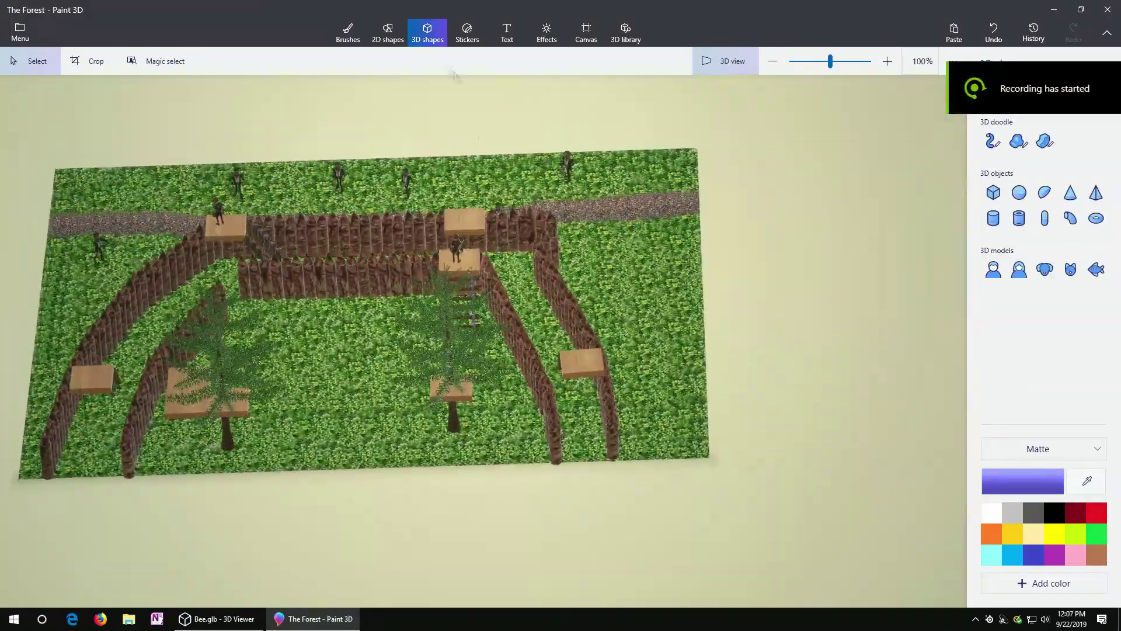
pyautogui.click(1012, 94)
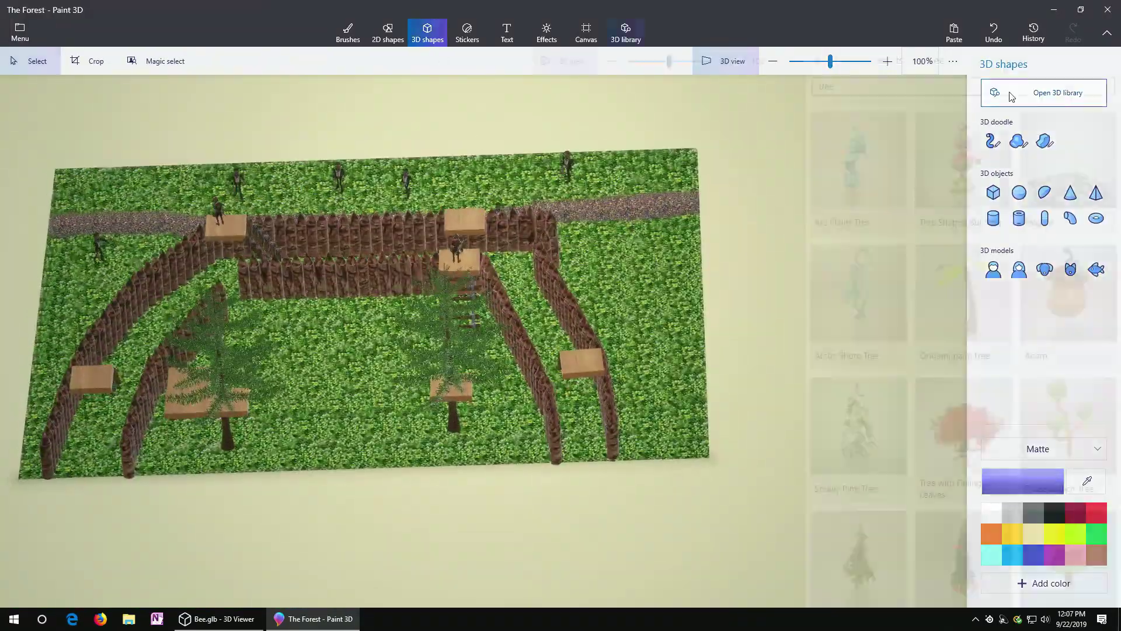
pyautogui.scroll(-10, 977, 257)
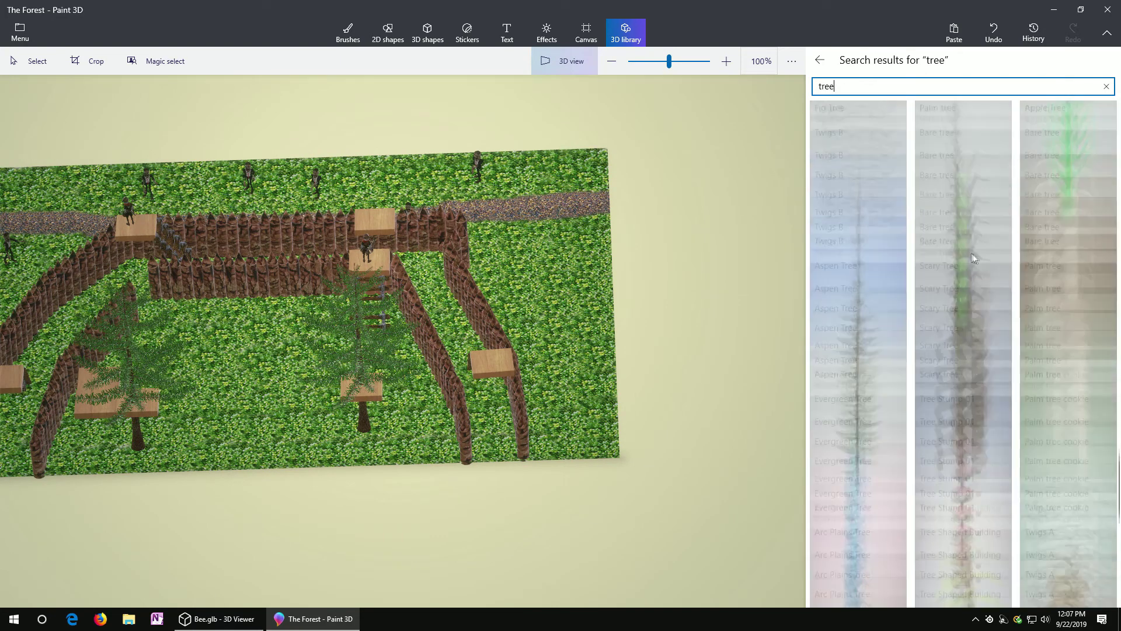
pyautogui.scroll(5, 1053, 255)
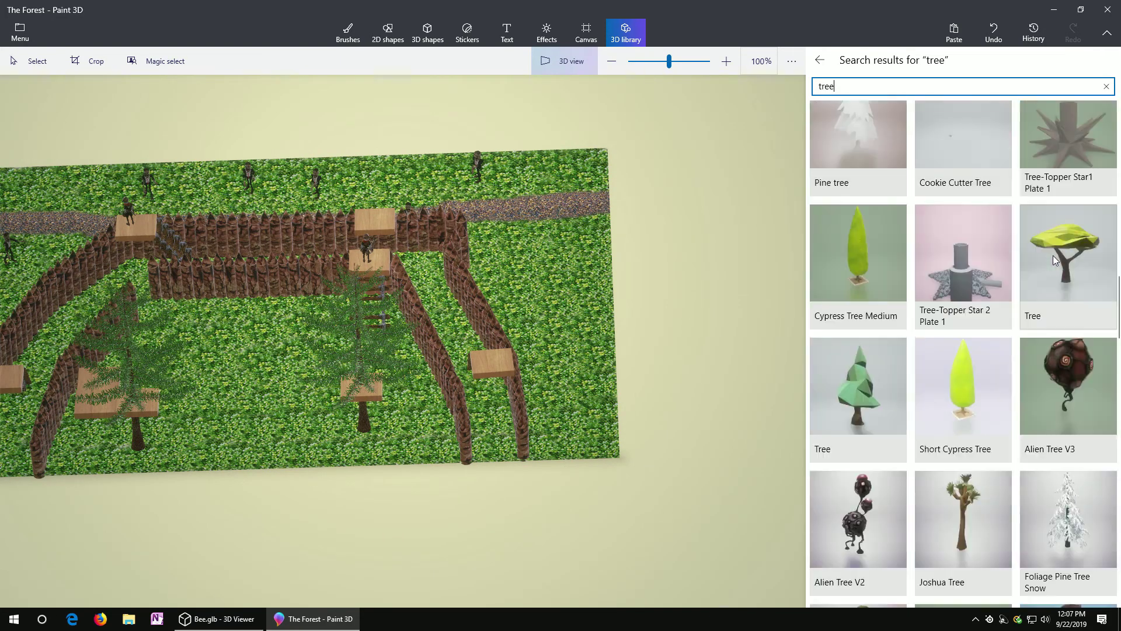
pyautogui.scroll(-5, 1060, 325)
pyautogui.click(1057, 257)
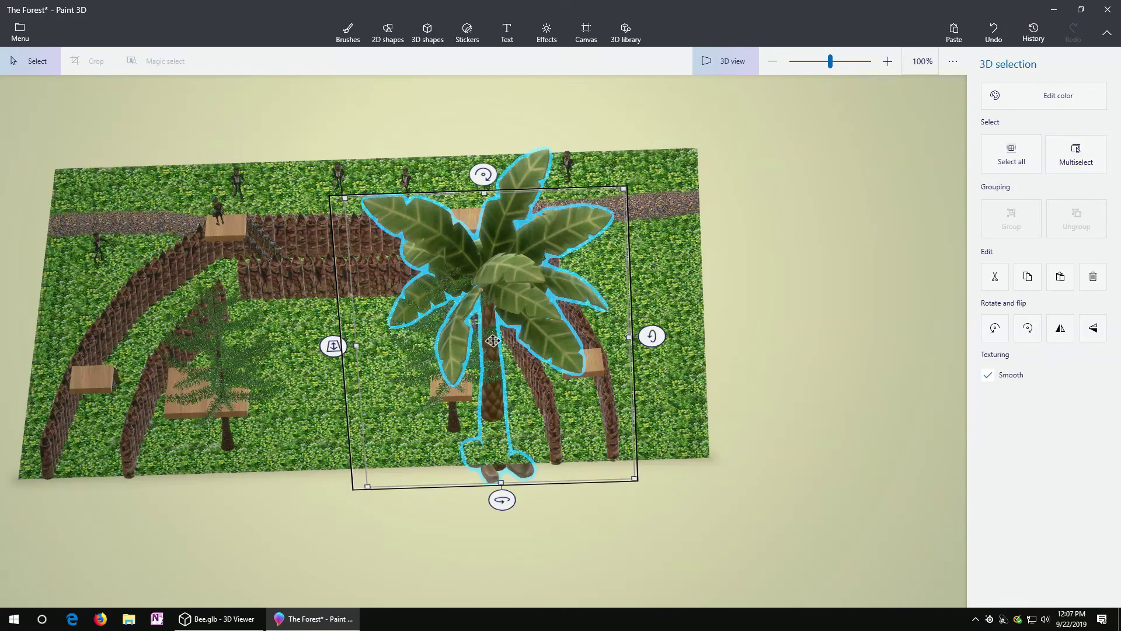
# Move the new palm over the yard and scale it down to roughly half its size
pyautogui.moveTo(493, 341); pyautogui.dragTo(359, 289)
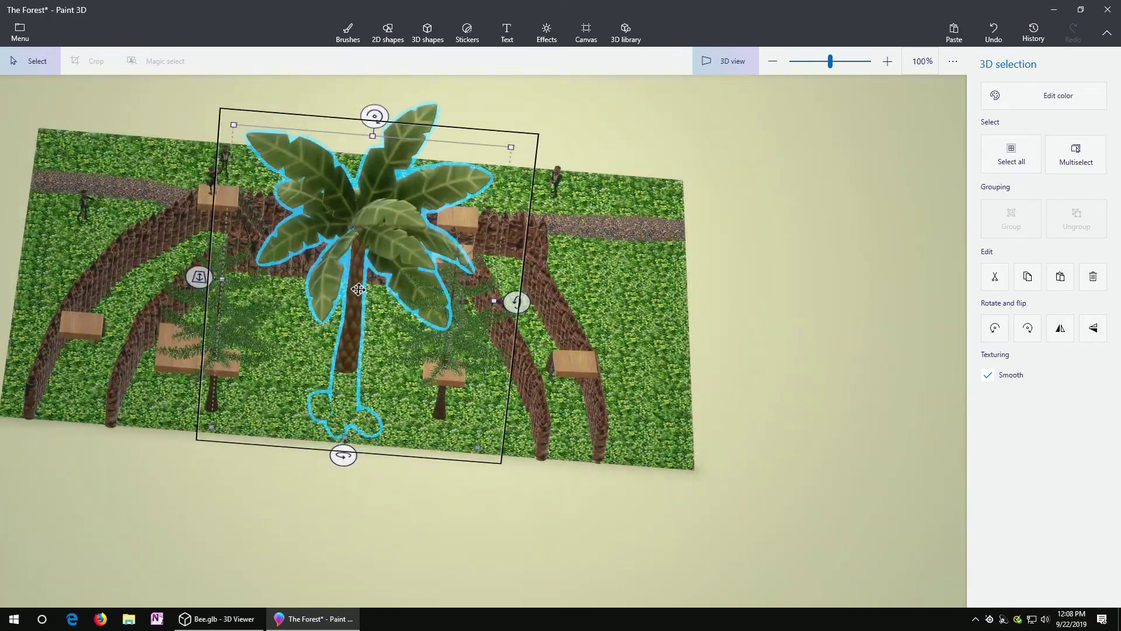
pyautogui.moveTo(222, 279)
pyautogui.mouseDown()
pyautogui.moveTo(246, 281)
pyautogui.moveTo(235, 281)
pyautogui.mouseUp()
pyautogui.moveTo(246, 127); pyautogui.dragTo(283, 186)
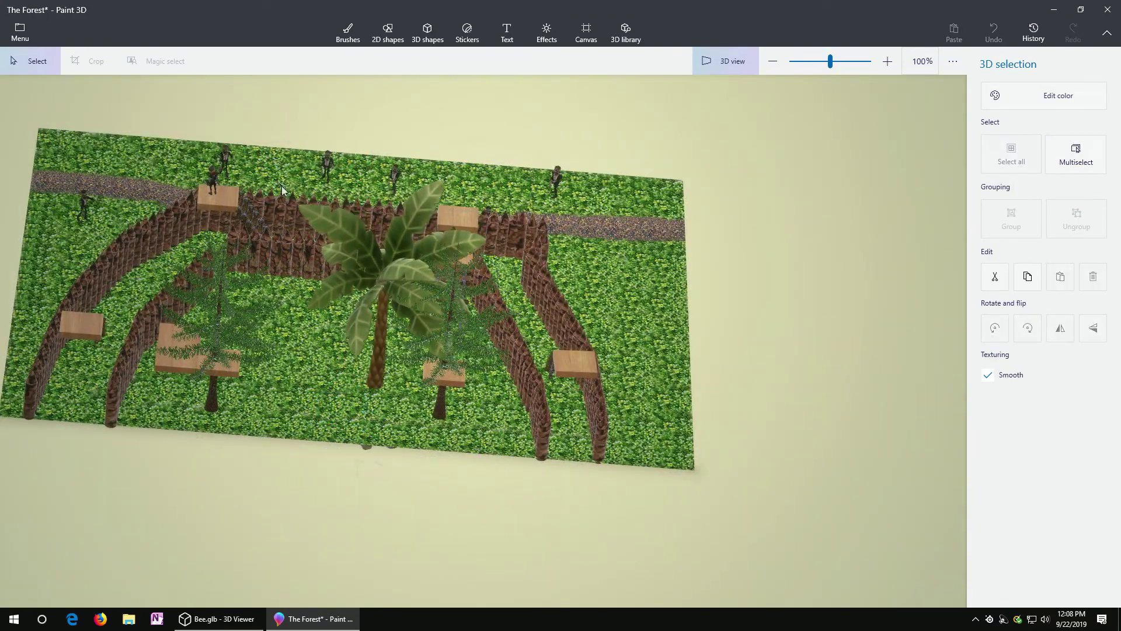
pyautogui.moveTo(280, 224); pyautogui.dragTo(285, 229)
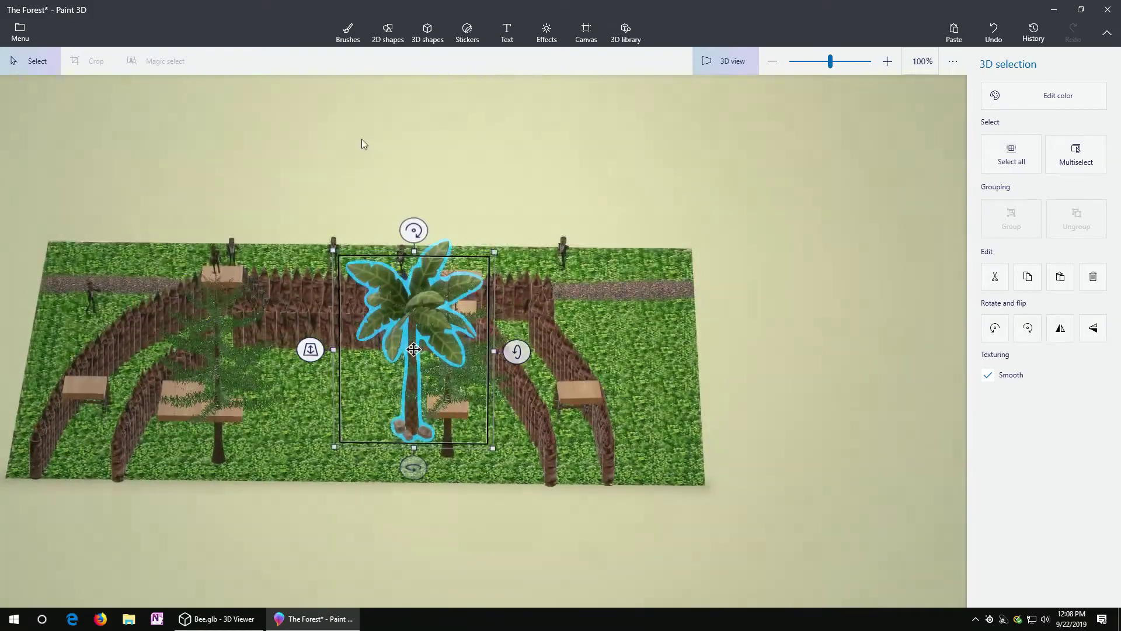
# Set the palm on the grass in the middle of the yard and stretch it taller
pyautogui.moveTo(607, 362); pyautogui.dragTo(590, 329, button='right')
pyautogui.moveTo(414, 349); pyautogui.dragTo(414, 397, button='right')
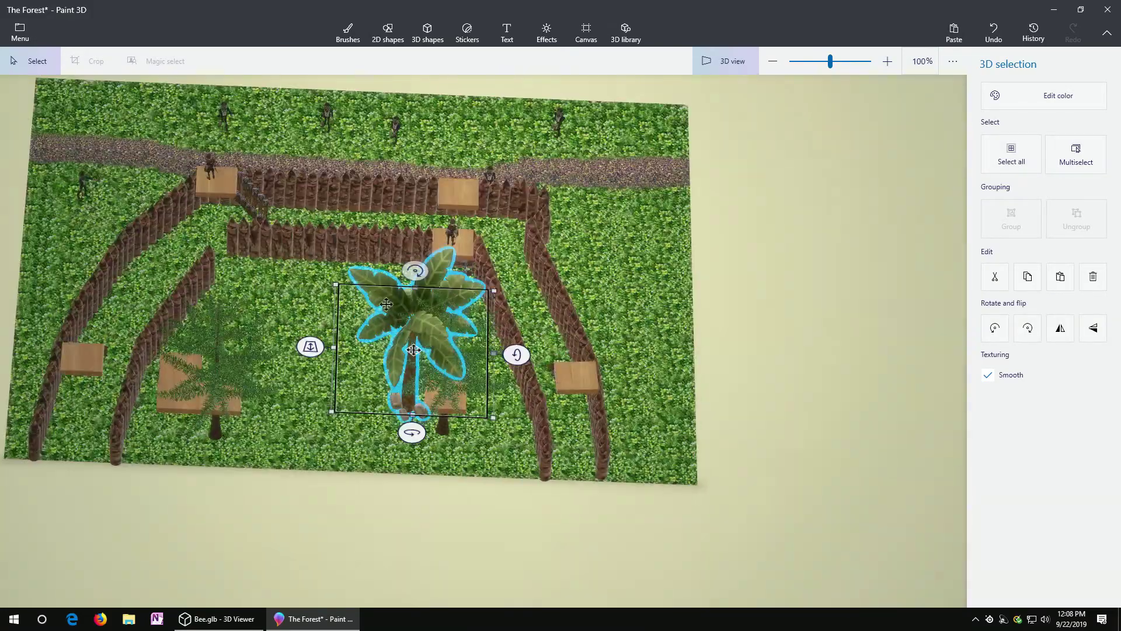
pyautogui.moveTo(414, 350); pyautogui.dragTo(345, 306)
pyautogui.moveTo(236, 258); pyautogui.dragTo(241, 257)
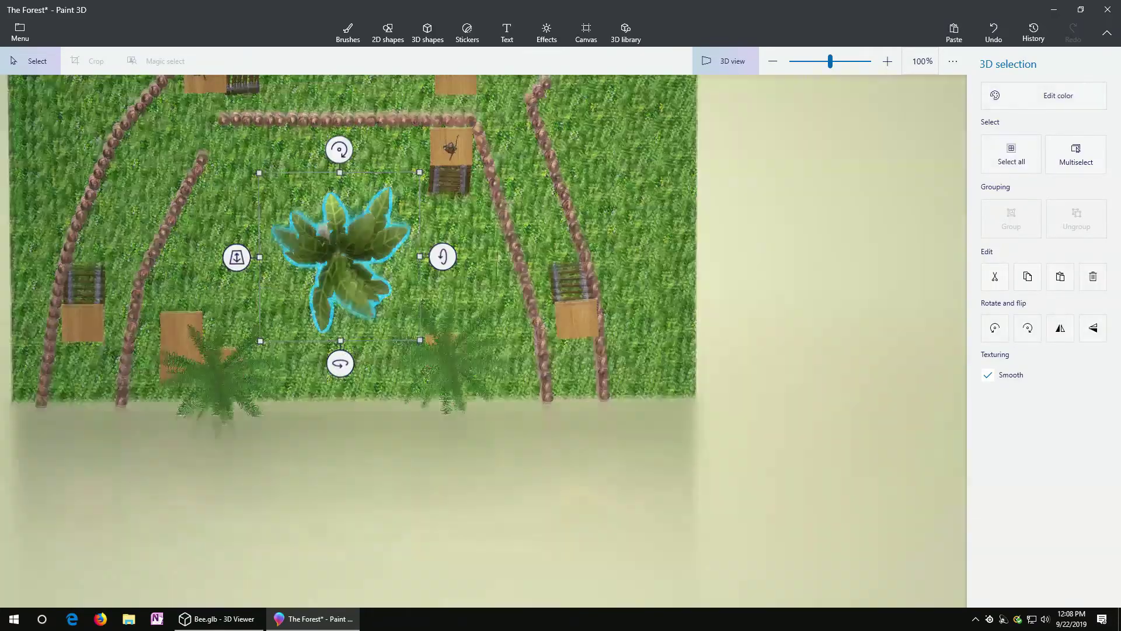
pyautogui.moveTo(503, 202); pyautogui.dragTo(496, 130, button='right')
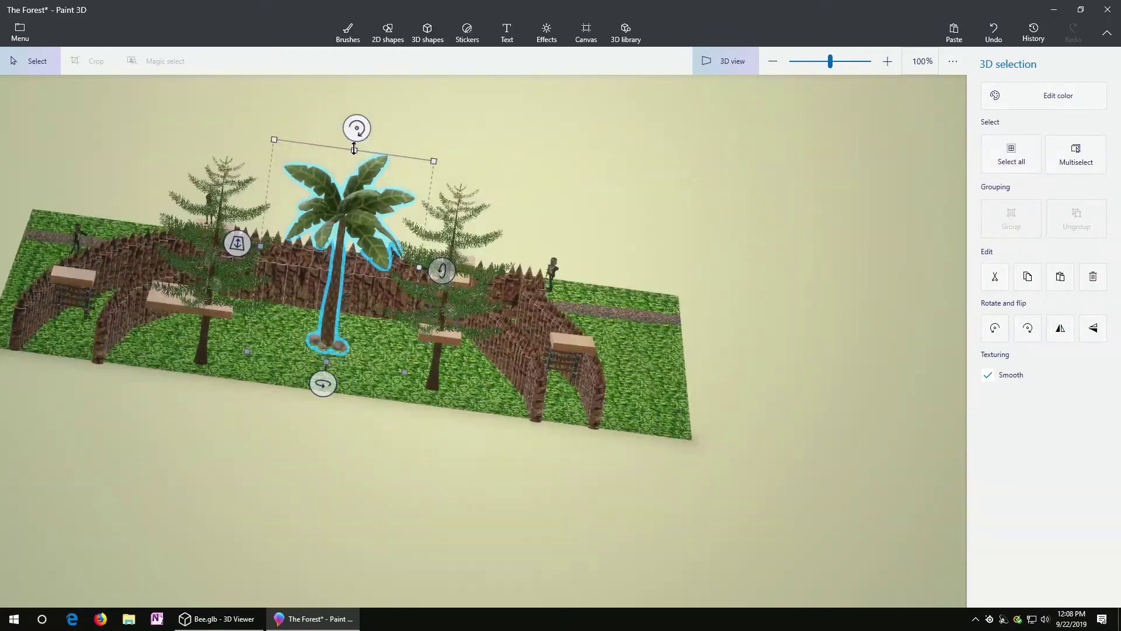
pyautogui.moveTo(354, 149); pyautogui.dragTo(367, 82)
# Delete the two pine trees standing at the yard's front platforms
pyautogui.moveTo(481, 144); pyautogui.dragTo(460, 254, button='right')
pyautogui.click(464, 310)
pyautogui.press('Delete')
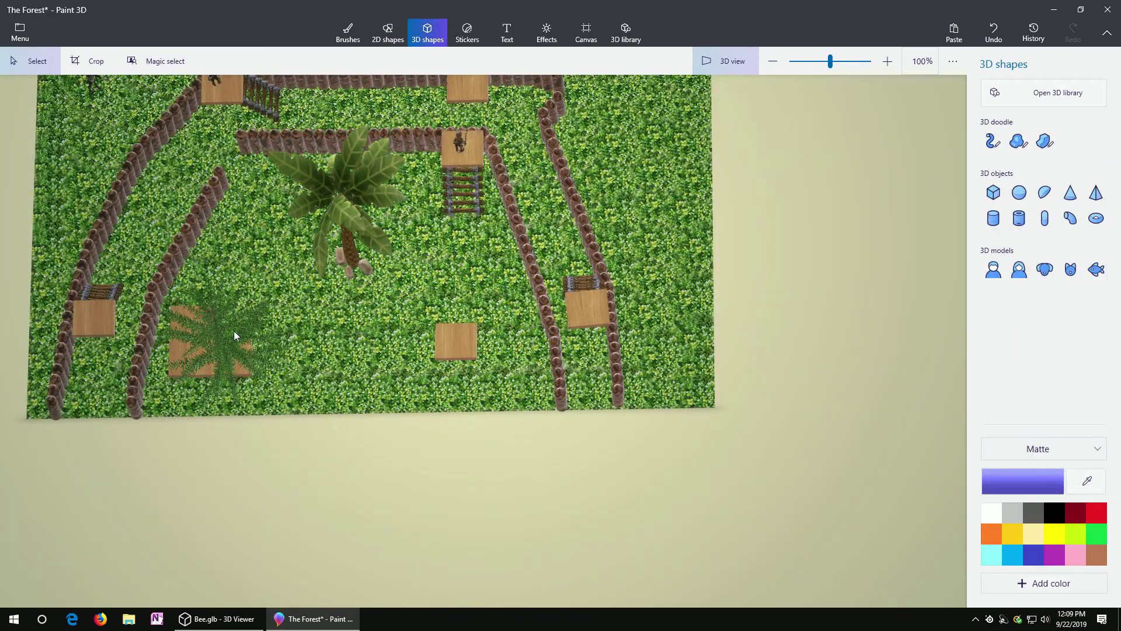
pyautogui.click(223, 333)
pyautogui.press('Delete')
# Move the palm onto the small square platform near the yard's front-right corner so its trunk passes through the platform
pyautogui.moveTo(349, 245); pyautogui.dragTo(346, 266, button='right')
pyautogui.click(341, 217)
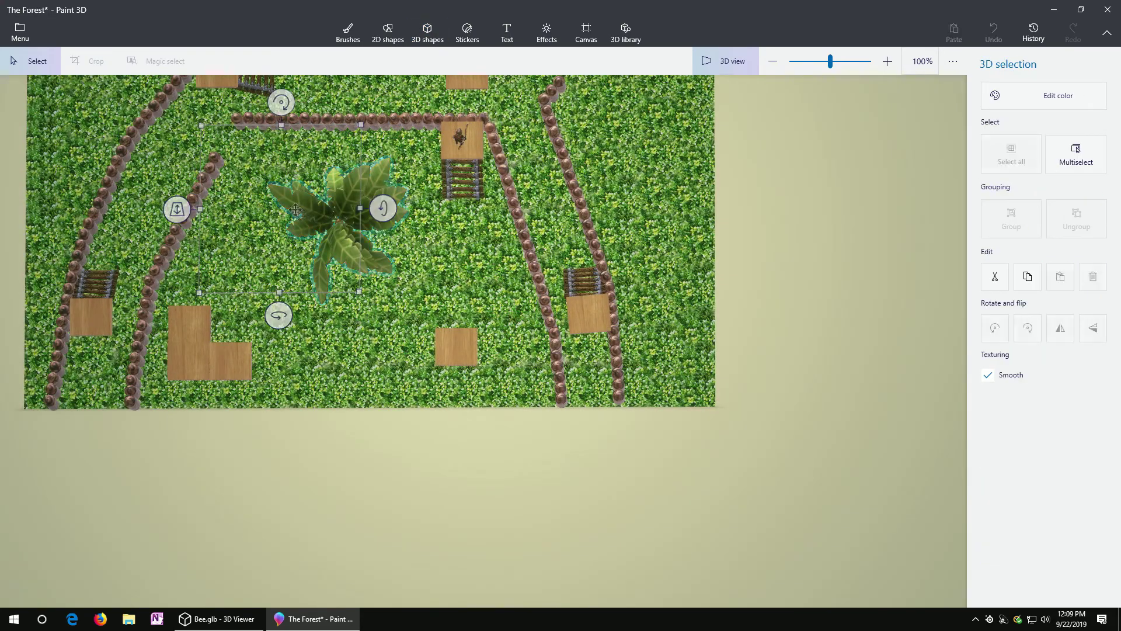
pyautogui.moveTo(341, 218); pyautogui.dragTo(467, 335)
pyautogui.moveTo(467, 335)
pyautogui.mouseDown(button='right')
pyautogui.moveTo(467, 292)
pyautogui.moveTo(466, 349)
pyautogui.mouseUp(button='right')
pyautogui.moveTo(466, 349); pyautogui.dragTo(445, 344)
pyautogui.moveTo(445, 343)
pyautogui.mouseDown(button='right')
pyautogui.moveTo(432, 280)
pyautogui.moveTo(444, 344)
pyautogui.mouseUp(button='right')
pyautogui.moveTo(446, 341); pyautogui.dragTo(449, 337)
pyautogui.moveTo(354, 268)
pyautogui.mouseDown(button='right')
pyautogui.moveTo(366, 195)
pyautogui.moveTo(431, 264)
pyautogui.moveTo(353, 270)
pyautogui.mouseUp(button='right')
pyautogui.click(282, 251)
pyautogui.click(458, 317)
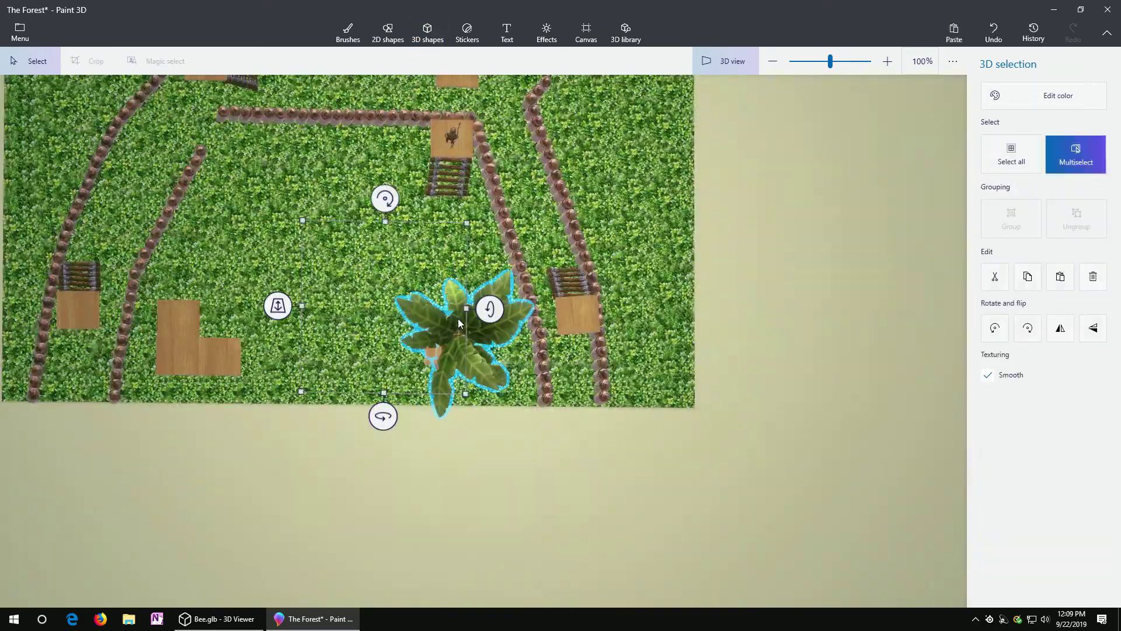
pyautogui.click(255, 252)
# Duplicate the palm and place the copy with its trunk through the L-shaped platform at the yard's front-left
pyautogui.click(444, 320)
pyautogui.hotkey('ctrl', 'c')
pyautogui.hotkey('ctrl', 'v')
pyautogui.moveTo(445, 320); pyautogui.dragTo(202, 342)
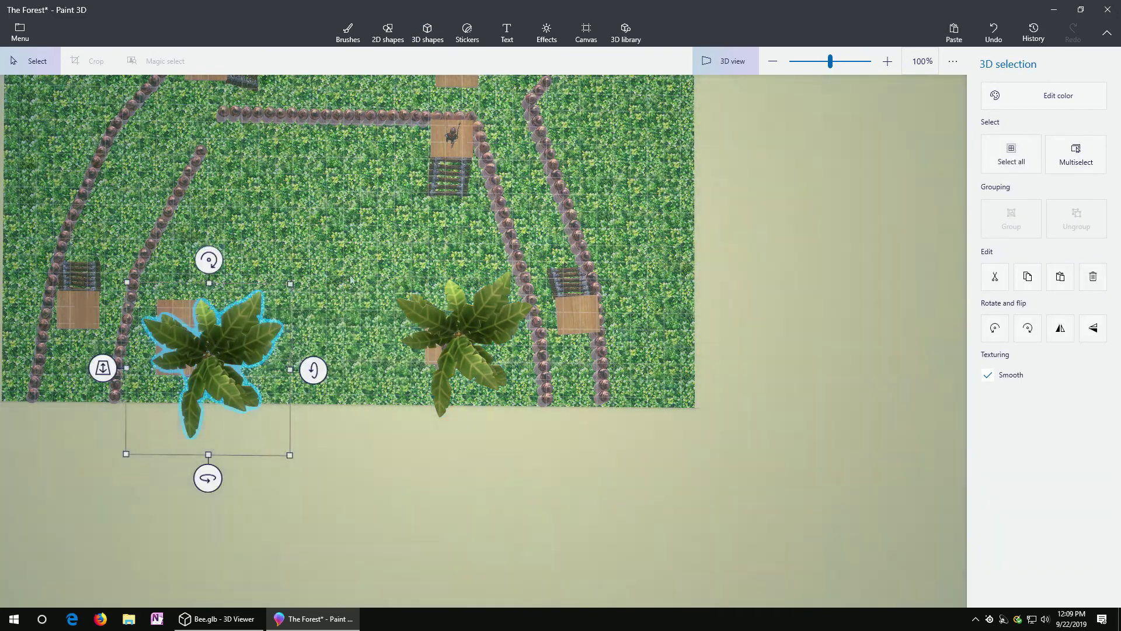
pyautogui.moveTo(202, 342); pyautogui.dragTo(224, 346, button='right')
pyautogui.moveTo(224, 346); pyautogui.dragTo(236, 337)
pyautogui.moveTo(350, 315)
pyautogui.mouseDown(button='right')
pyautogui.moveTo(391, 230)
pyautogui.moveTo(344, 321)
pyautogui.mouseUp(button='right')
pyautogui.moveTo(219, 346); pyautogui.dragTo(234, 349)
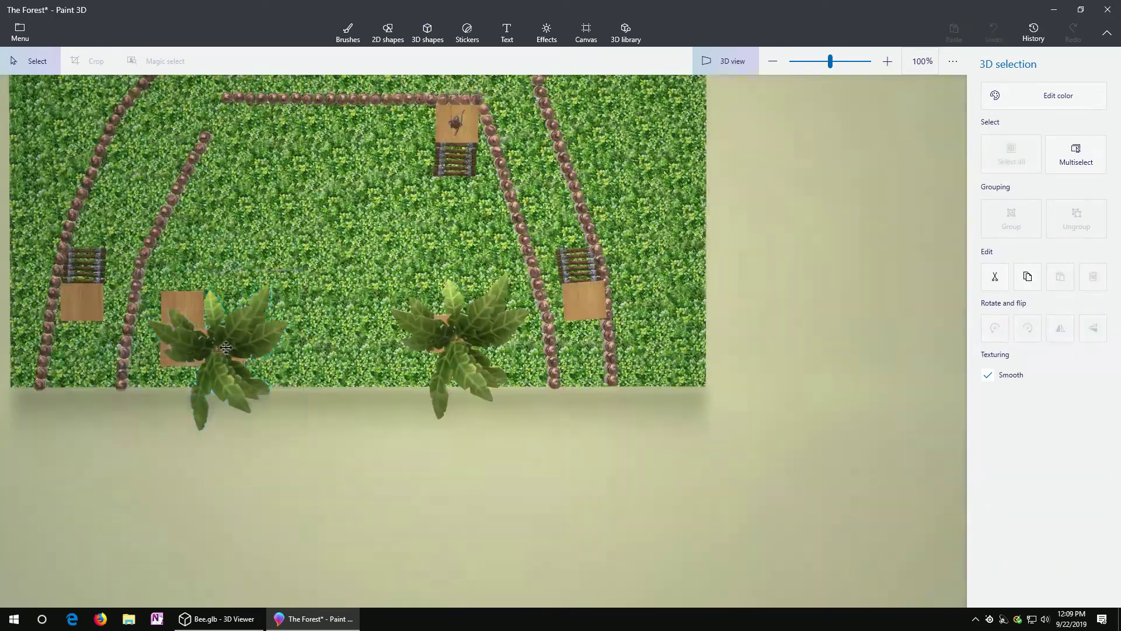
pyautogui.moveTo(336, 303); pyautogui.dragTo(370, 196, button='right')
pyautogui.click(350, 405)
# Add a 3D cylinder near the outer right wall and shrink it to a thin post
pyautogui.moveTo(351, 404); pyautogui.dragTo(309, 421, button='right')
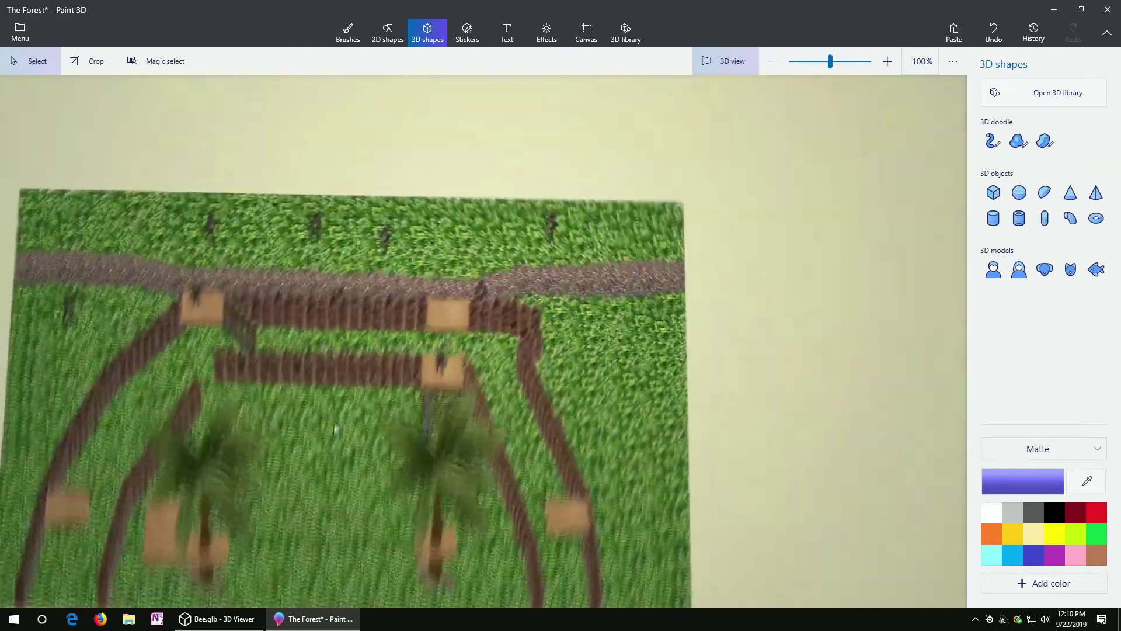
pyautogui.scroll(-2, 305, 417)
pyautogui.scroll(2, 299, 406)
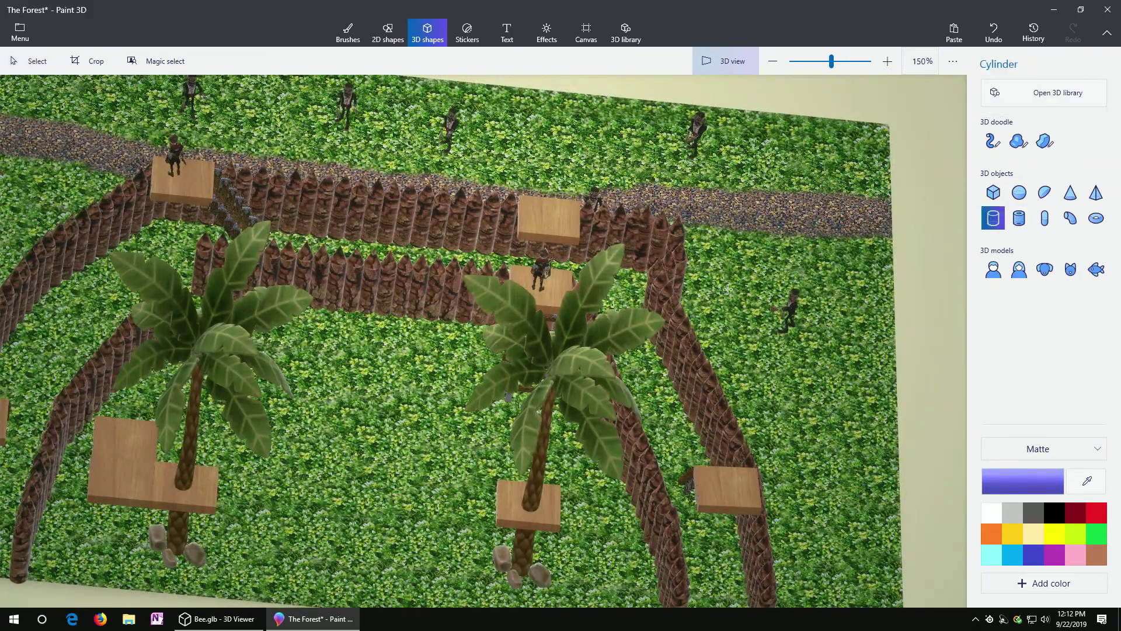
pyautogui.click(727, 288)
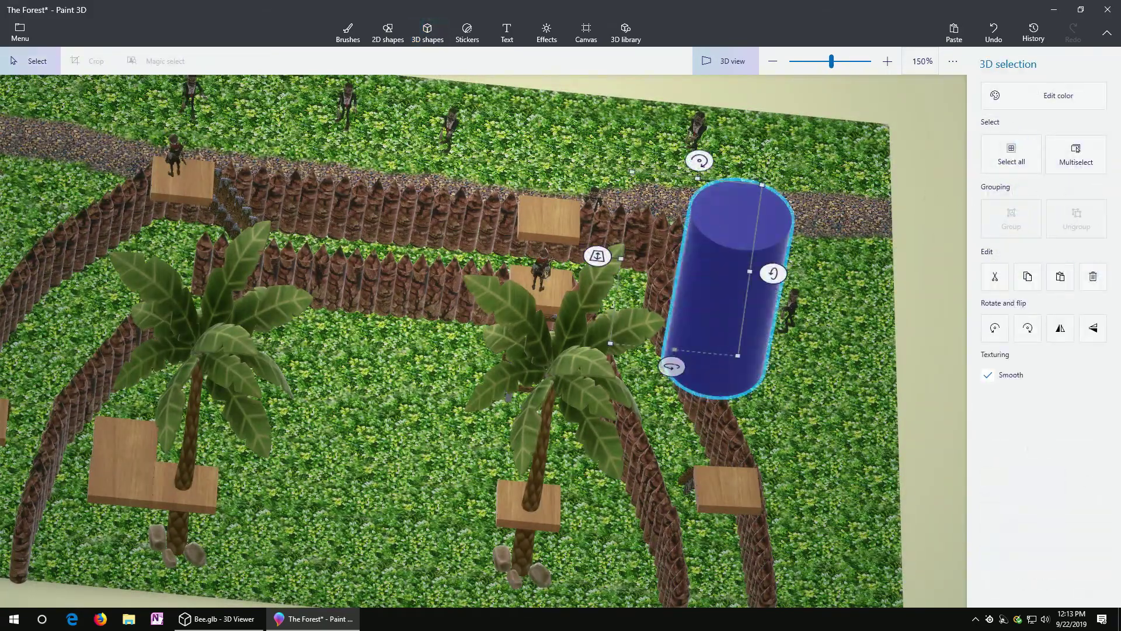
pyautogui.moveTo(841, 344); pyautogui.dragTo(703, 380, button='right')
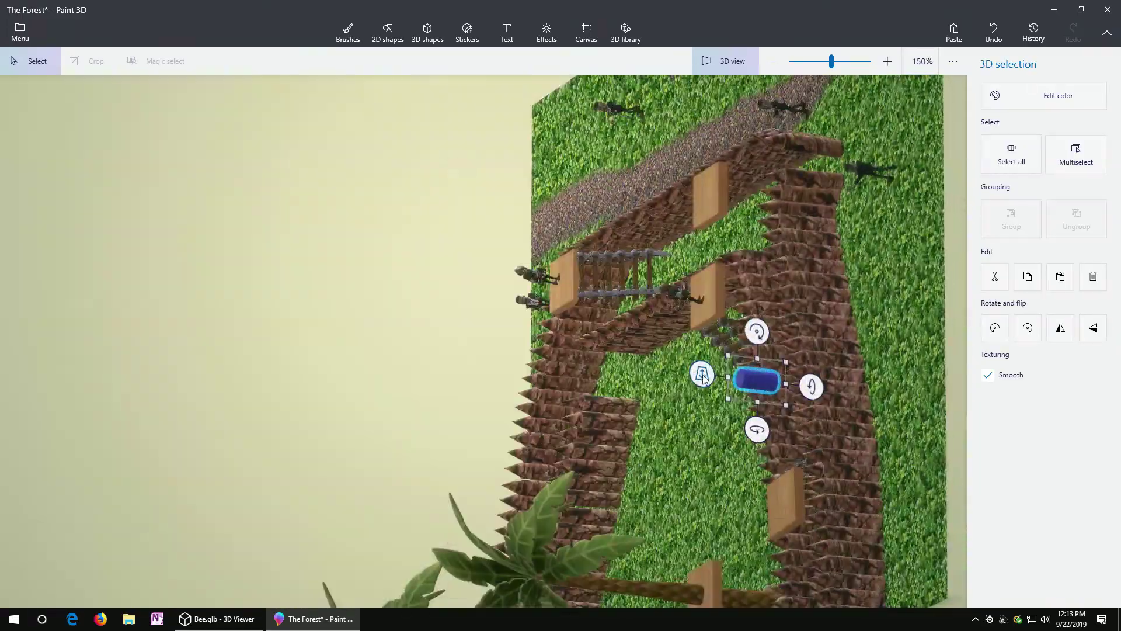
pyautogui.click(705, 433)
pyautogui.moveTo(704, 432); pyautogui.dragTo(745, 438, button='right')
pyautogui.click(864, 401)
pyautogui.moveTo(953, 340); pyautogui.dragTo(854, 403, button='right')
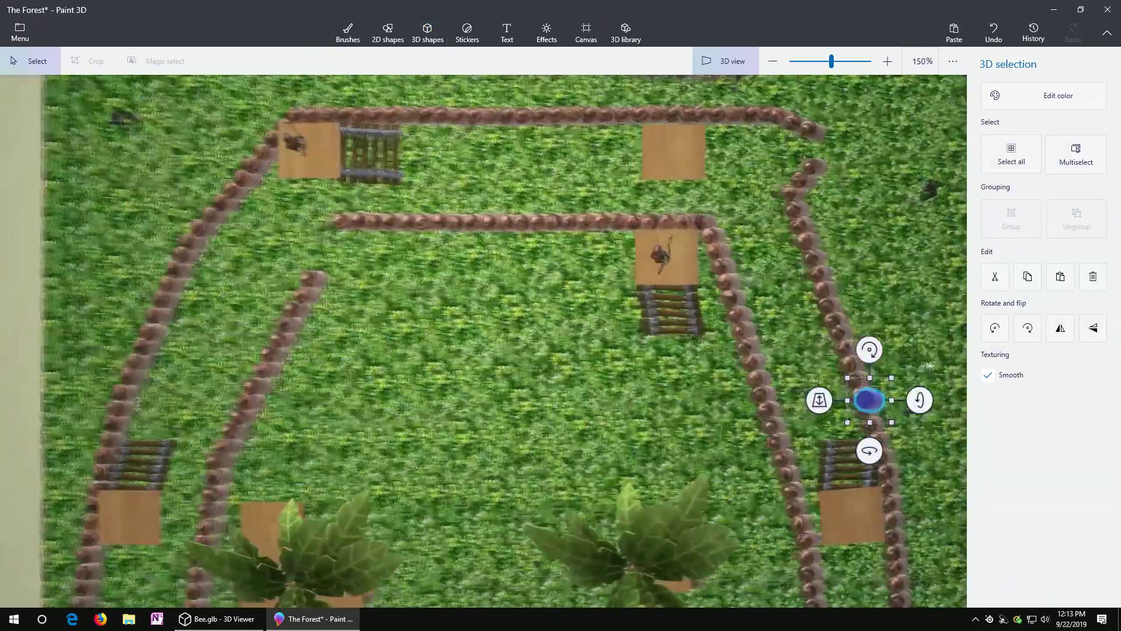
# Move the thin cylinder into the open yard beside the inner right wall and adjust its height above the ground
pyautogui.hotkey('ctrl', 'v')
pyautogui.moveTo(566, 348); pyautogui.dragTo(567, 349)
pyautogui.moveTo(725, 363)
pyautogui.mouseDown(button='right')
pyautogui.moveTo(529, 372)
pyautogui.moveTo(710, 370)
pyautogui.mouseUp(button='right')
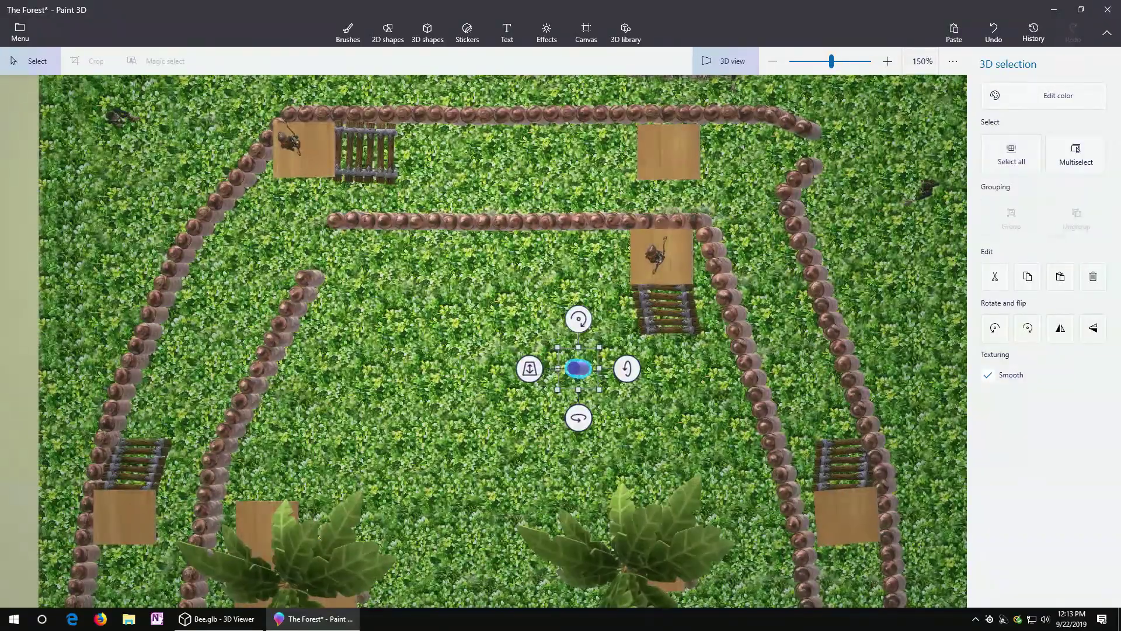
pyautogui.moveTo(530, 371); pyautogui.dragTo(552, 319)
pyautogui.moveTo(637, 362); pyautogui.dragTo(578, 367, button='right')
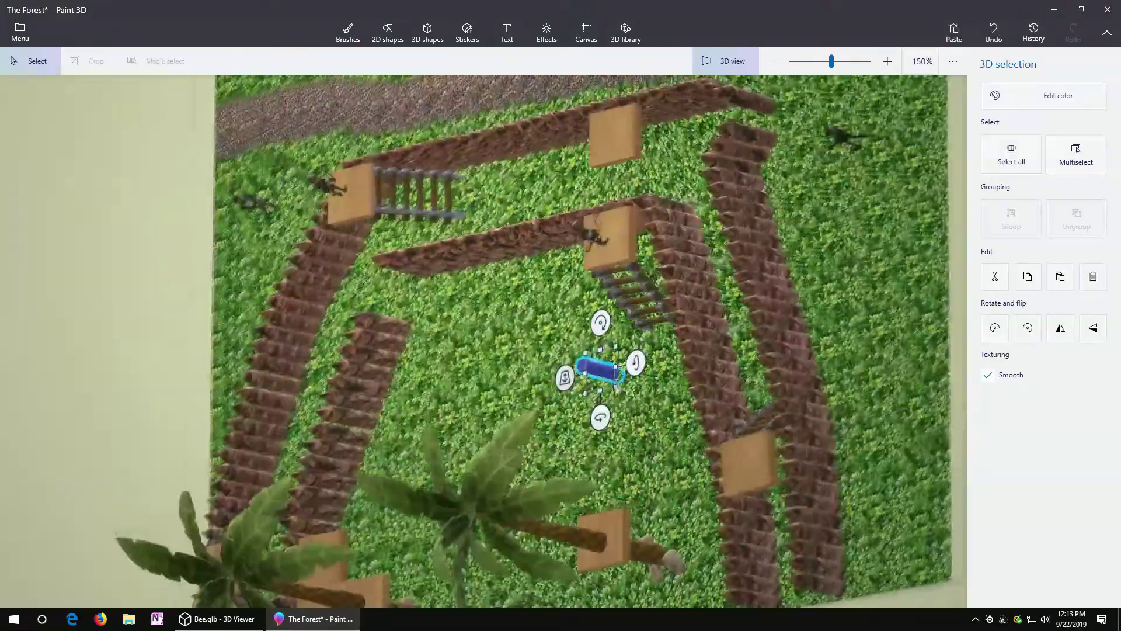
# Move the cylinder to the outer back wall's right-hand platform and colour it matte brown
pyautogui.moveTo(601, 370); pyautogui.dragTo(664, 190)
pyautogui.moveTo(642, 151); pyautogui.dragTo(643, 150)
pyautogui.moveTo(590, 324); pyautogui.dragTo(562, 333, button='right')
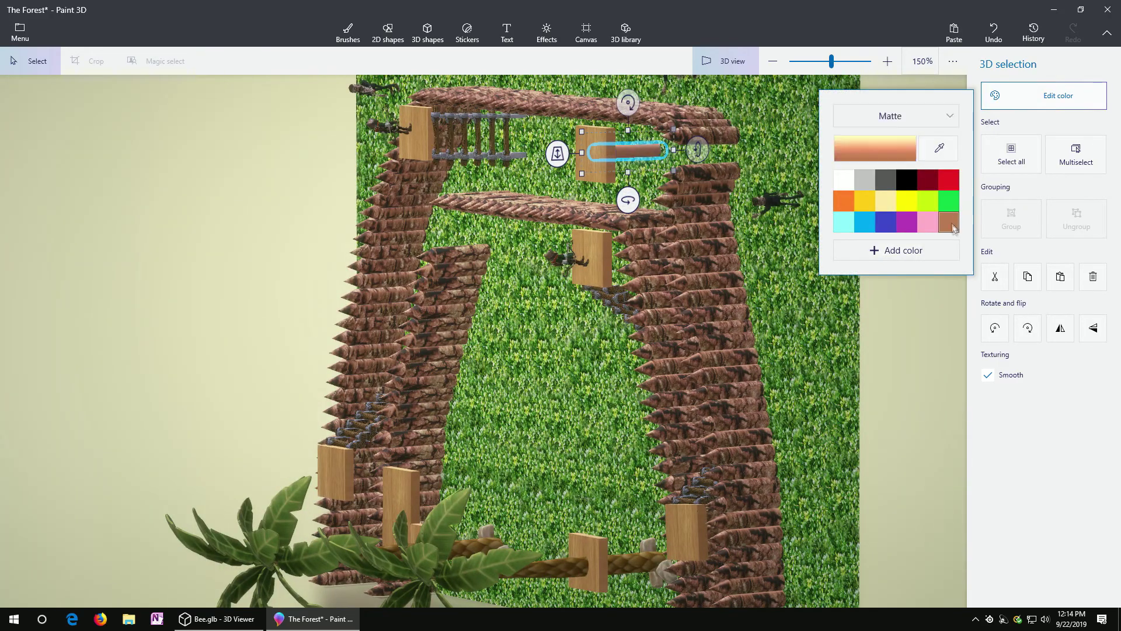
pyautogui.click(911, 362)
pyautogui.moveTo(719, 277); pyautogui.dragTo(821, 289, button='right')
# Lower the brown post so it stands beneath the outer back wall's right-hand platform as a support
pyautogui.click(837, 151)
pyautogui.moveTo(838, 152); pyautogui.dragTo(821, 151, button='right')
pyautogui.moveTo(839, 150); pyautogui.dragTo(864, 152)
pyautogui.moveTo(759, 257); pyautogui.dragTo(661, 271, button='right')
pyautogui.click(727, 297)
# Place a copy of the brown post beneath the guarded platform at the inner back wall's right end
pyautogui.moveTo(863, 157); pyautogui.dragTo(861, 179)
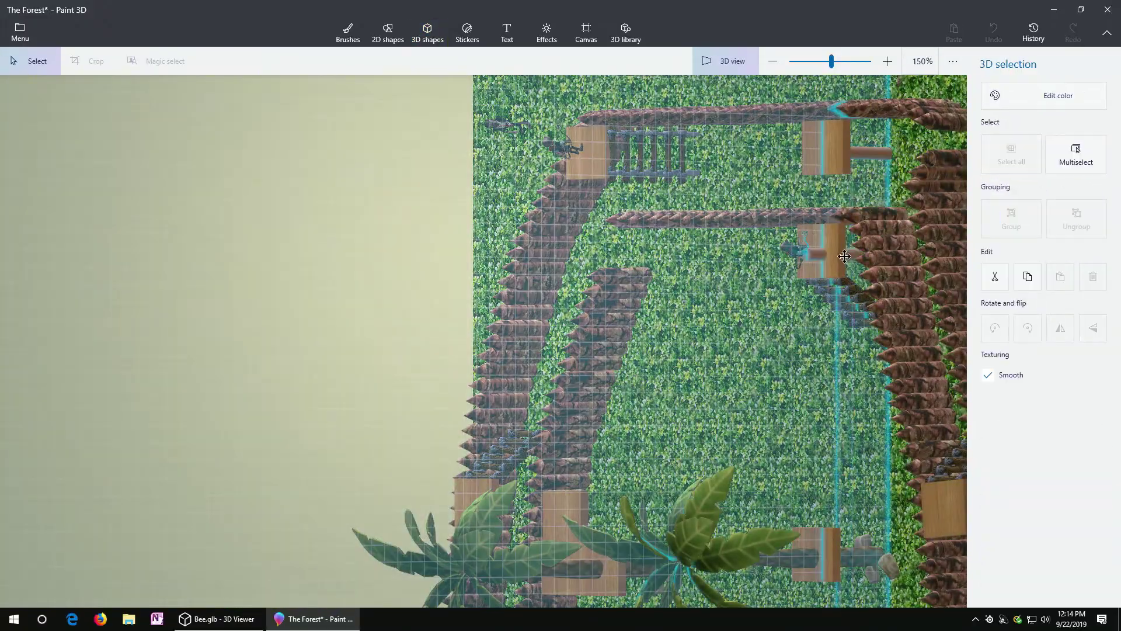
pyautogui.moveTo(845, 256); pyautogui.dragTo(845, 256)
pyautogui.moveTo(888, 292); pyautogui.dragTo(958, 280, button='right')
pyautogui.moveTo(794, 258); pyautogui.dragTo(501, 306)
pyautogui.moveTo(660, 286)
pyautogui.mouseDown(button='right')
pyautogui.moveTo(802, 284)
pyautogui.moveTo(647, 301)
pyautogui.mouseUp(button='right')
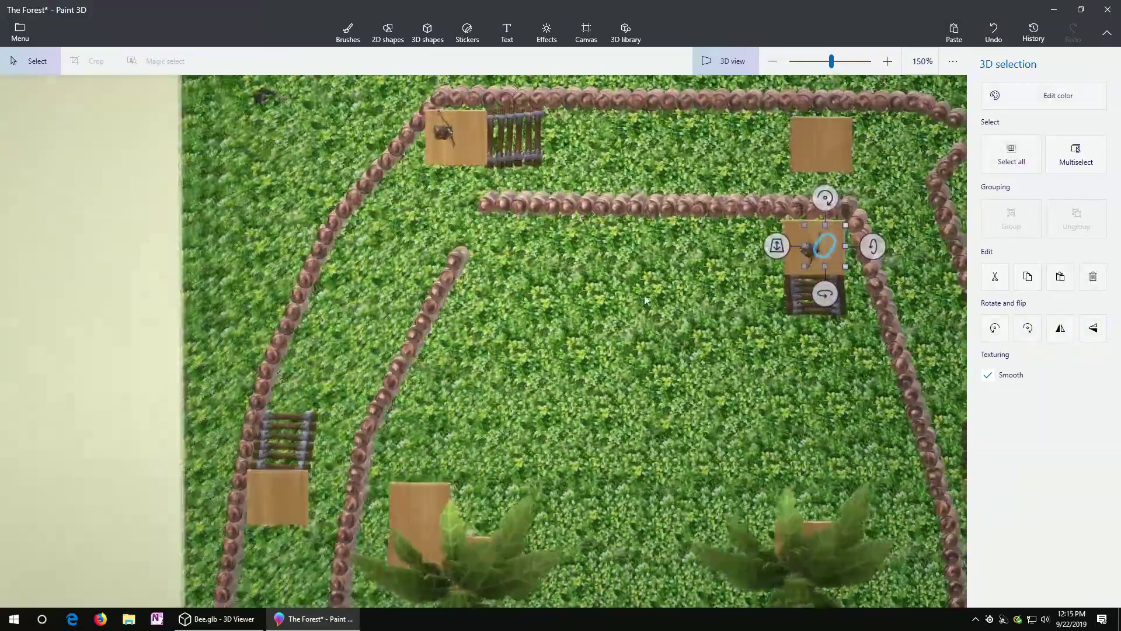
pyautogui.moveTo(777, 246); pyautogui.dragTo(770, 254)
# Add copies of the brown post under the outer wall's back-left platform and the platform between the two left walls
pyautogui.moveTo(770, 287); pyautogui.dragTo(662, 292, button='right')
pyautogui.click(663, 292)
pyautogui.hotkey('ctrl', 'v')
pyautogui.moveTo(824, 145); pyautogui.dragTo(468, 133)
pyautogui.moveTo(468, 175); pyautogui.dragTo(476, 251, button='right')
pyautogui.hotkey('ctrl', 'v')
pyautogui.click(299, 500)
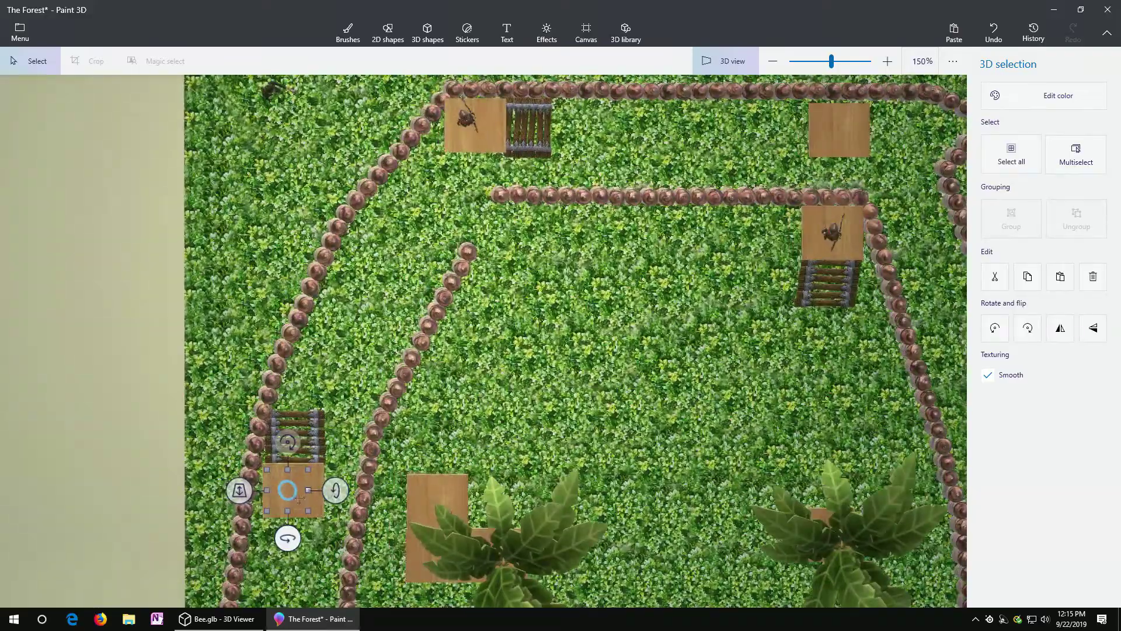
# Paste more copies of the brown post and place them as supports under the L-shaped platform
pyautogui.moveTo(467, 374); pyautogui.dragTo(514, 345, button='right')
pyautogui.hotkey('ctrl', 'v')
pyautogui.moveTo(813, 107); pyautogui.dragTo(809, 152, button='right')
pyautogui.hotkey('ctrl', 'v')
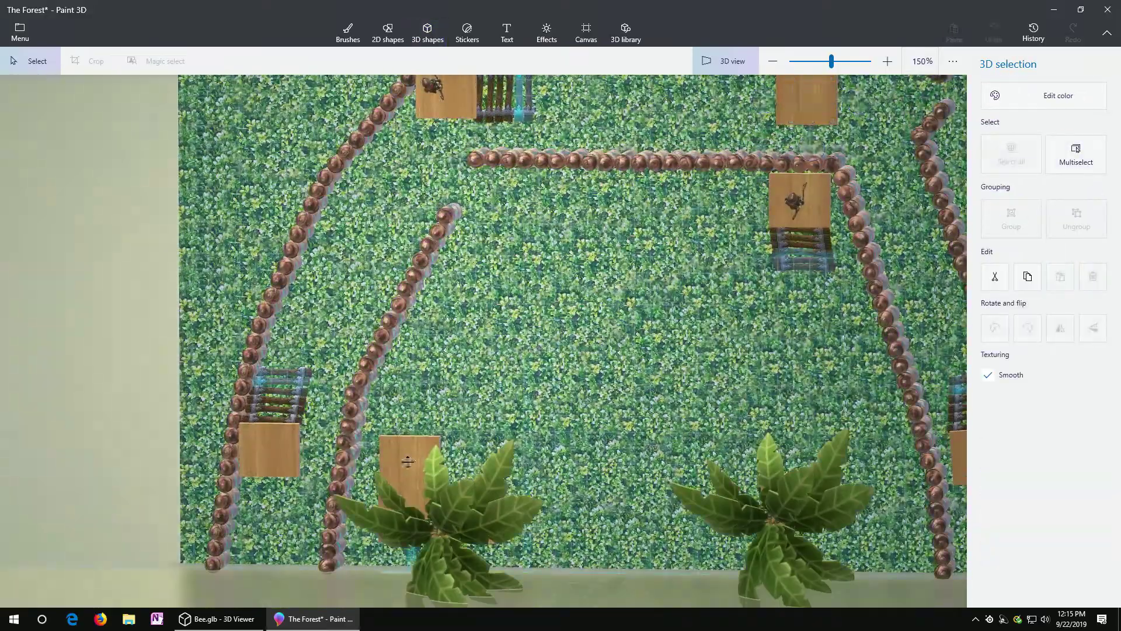
pyautogui.moveTo(409, 460); pyautogui.dragTo(587, 451, button='right')
pyautogui.hotkey('ctrl', 'v')
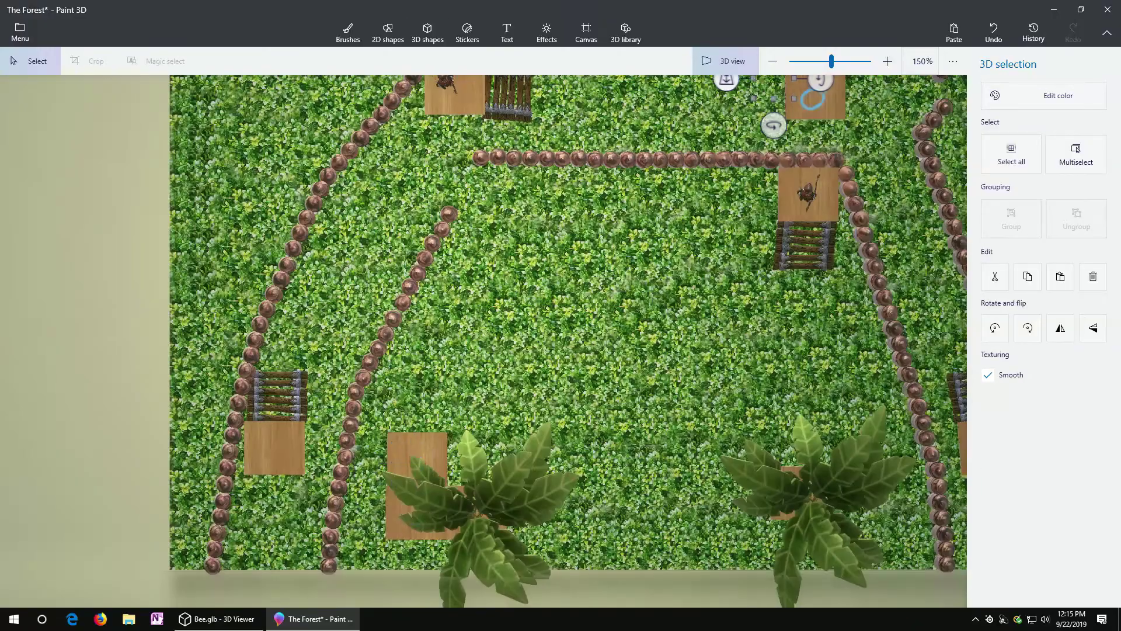
pyautogui.moveTo(811, 105); pyautogui.dragTo(810, 88, button='right')
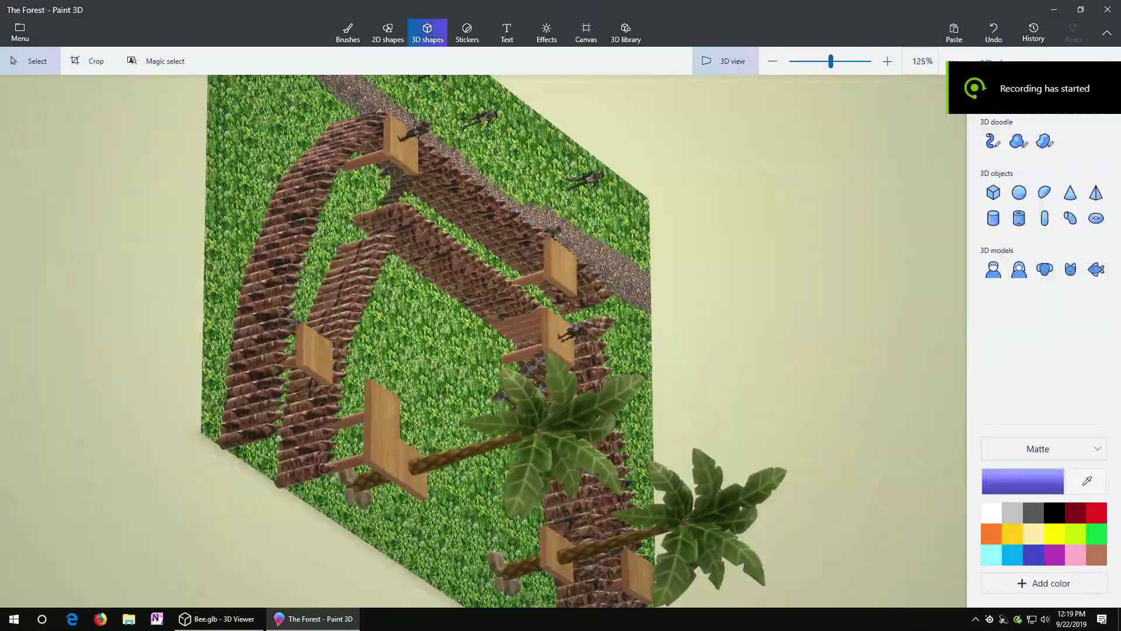
# Apply the Bark texture to the plain brown wall logs beside the inner back wall's guarded platform
pyautogui.click(468, 33)
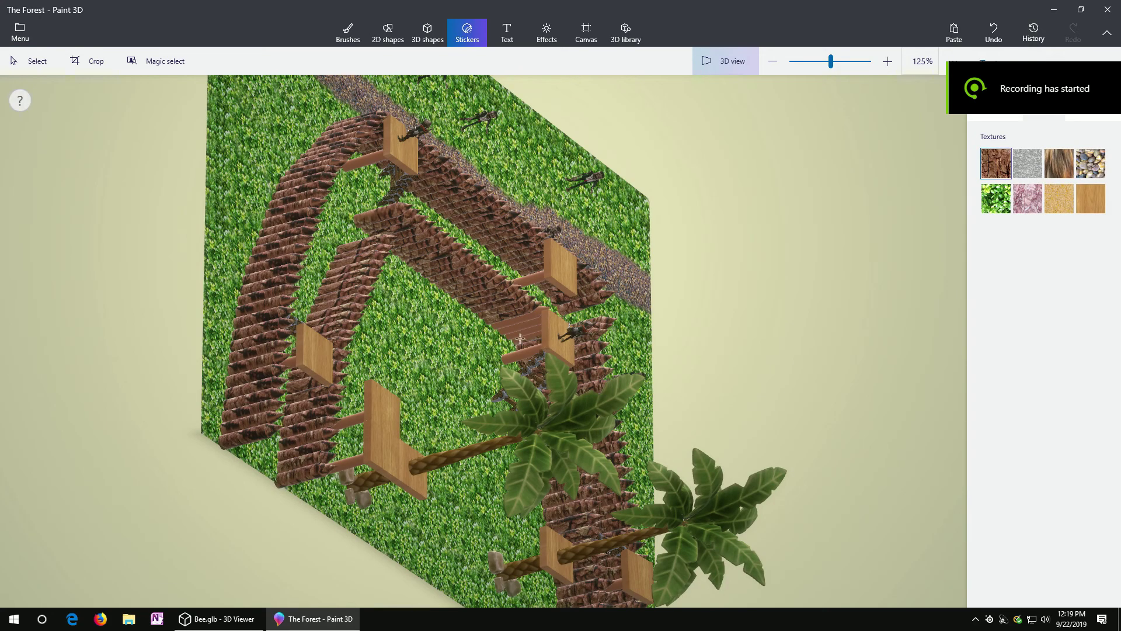
pyautogui.scroll(10, 520, 339)
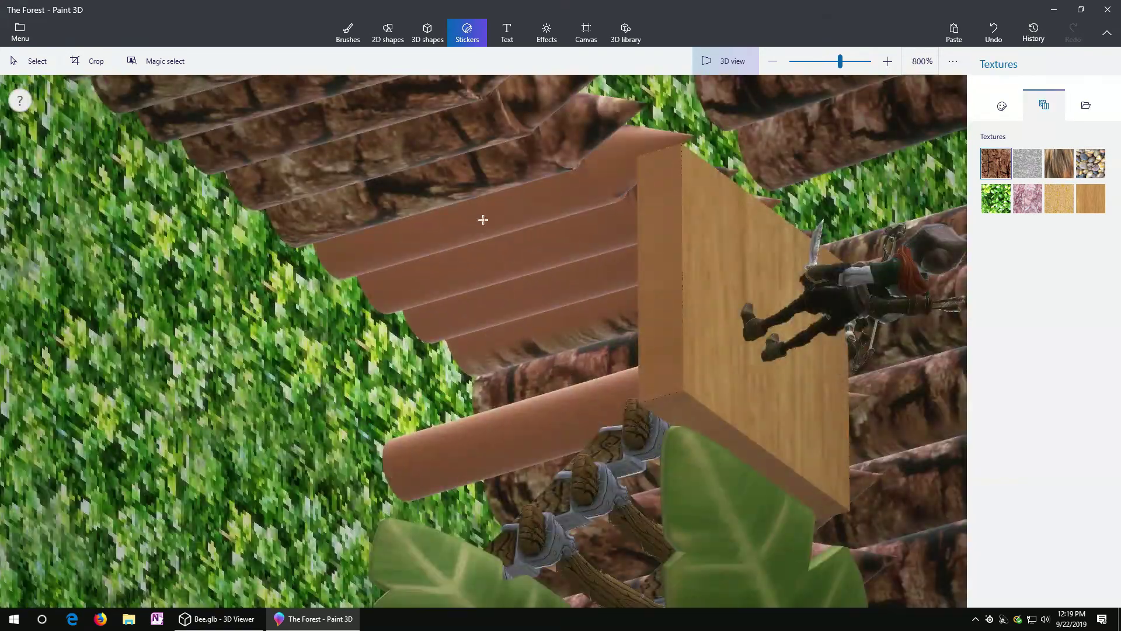
pyautogui.click(485, 220)
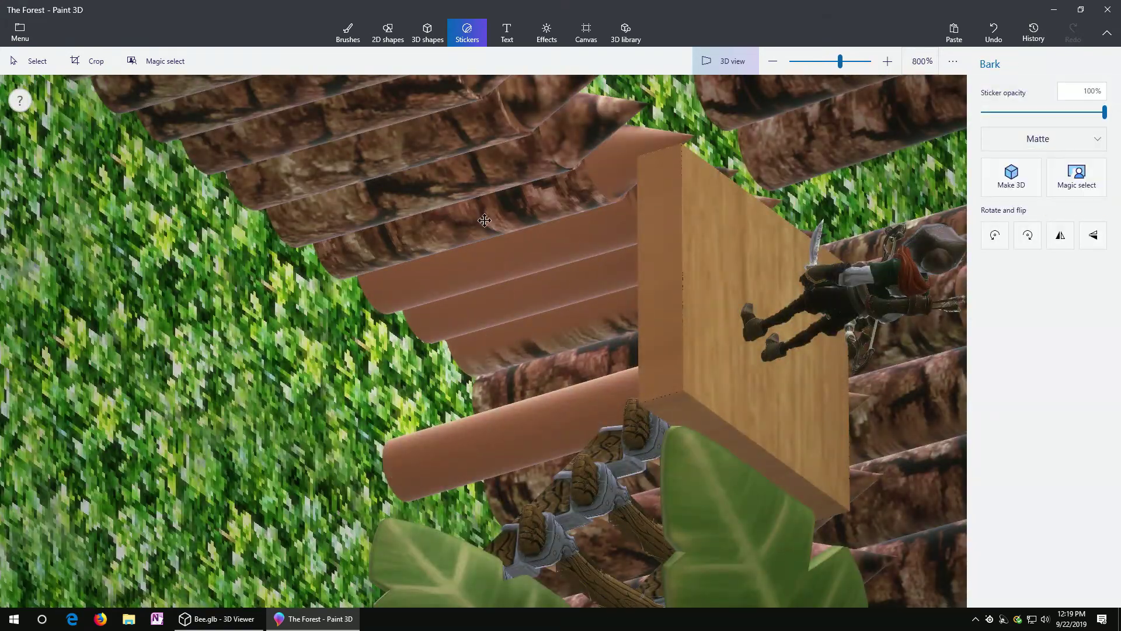
pyautogui.scroll(-5, 490, 277)
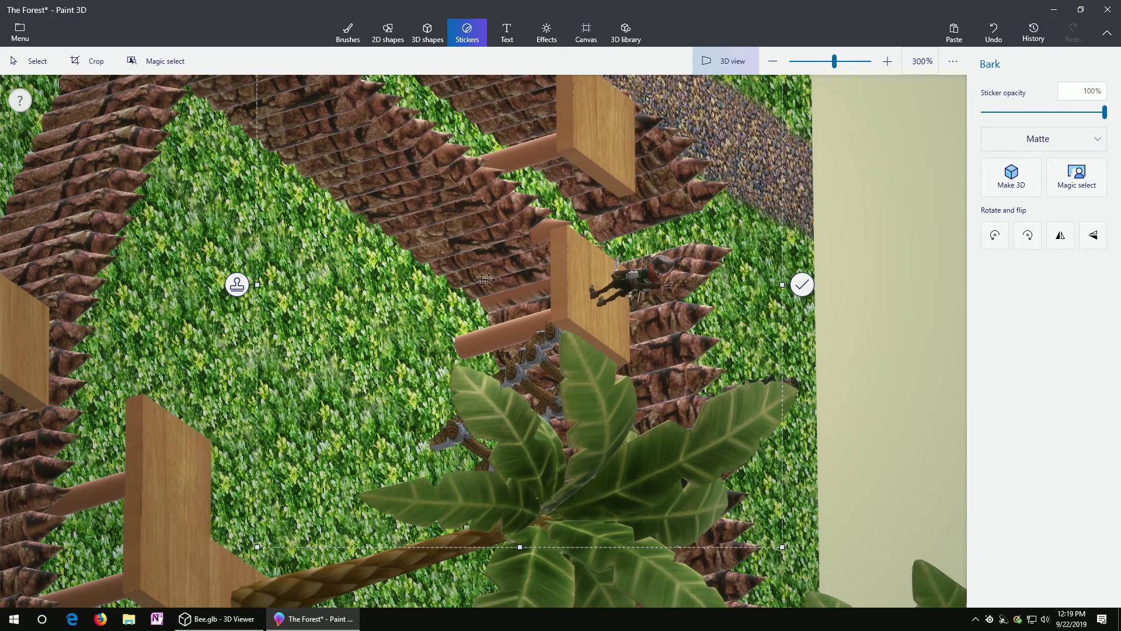
pyautogui.moveTo(204, 272); pyautogui.dragTo(225, 267, button='right')
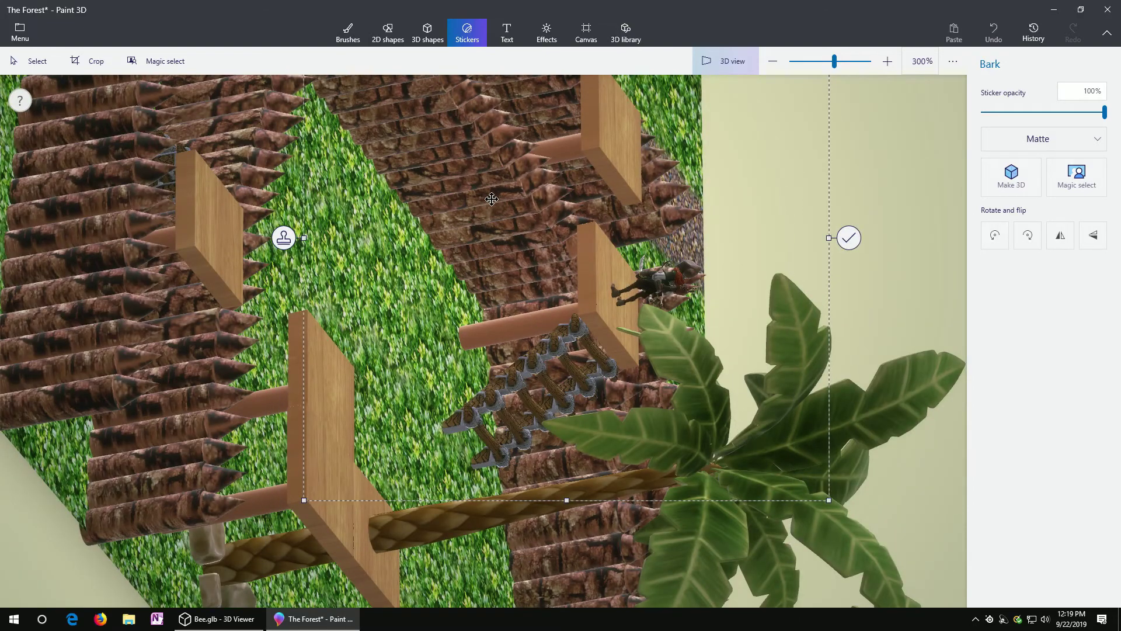
# Reposition the Bark texture over the wall logs beside the guarded platform and apply it
pyautogui.moveTo(414, 257); pyautogui.dragTo(403, 264)
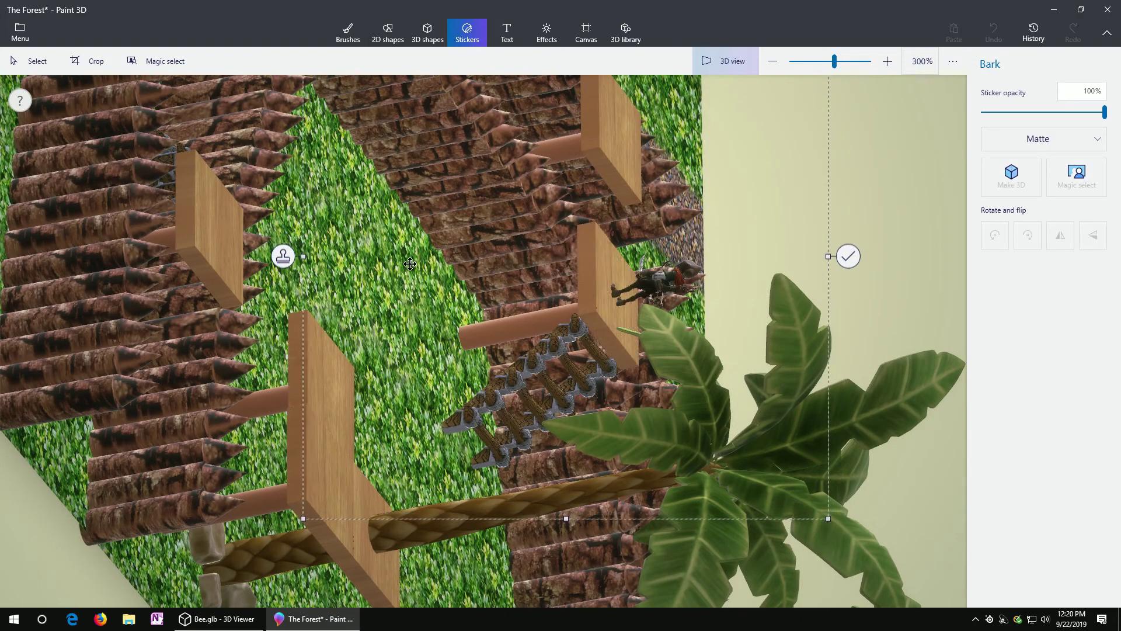
pyautogui.moveTo(241, 323); pyautogui.dragTo(416, 293, button='right')
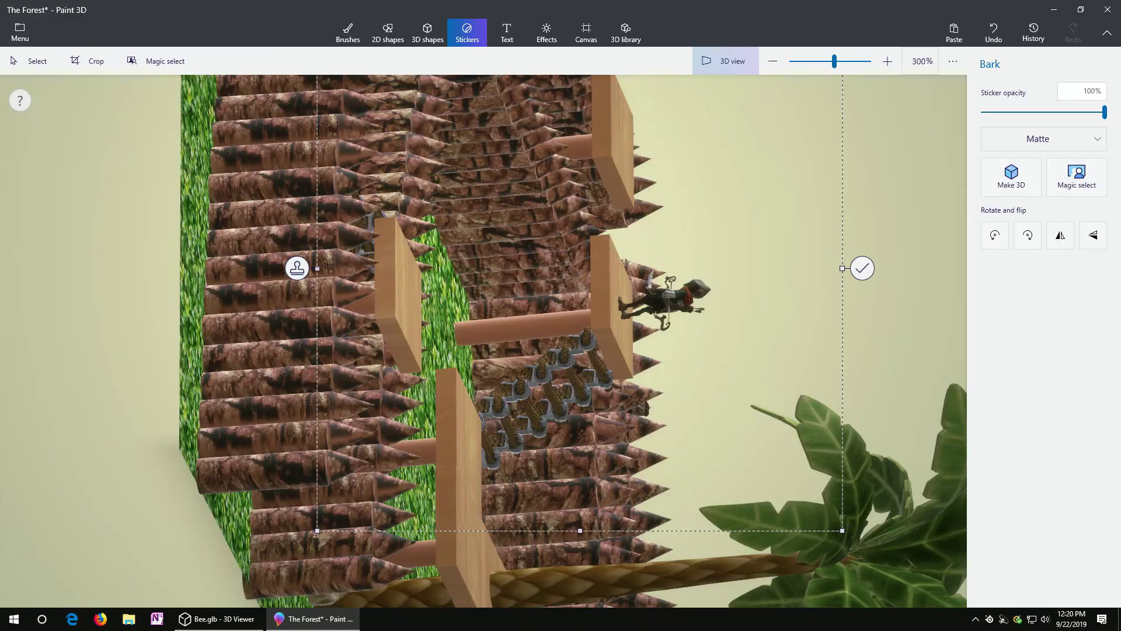
pyautogui.click(868, 274)
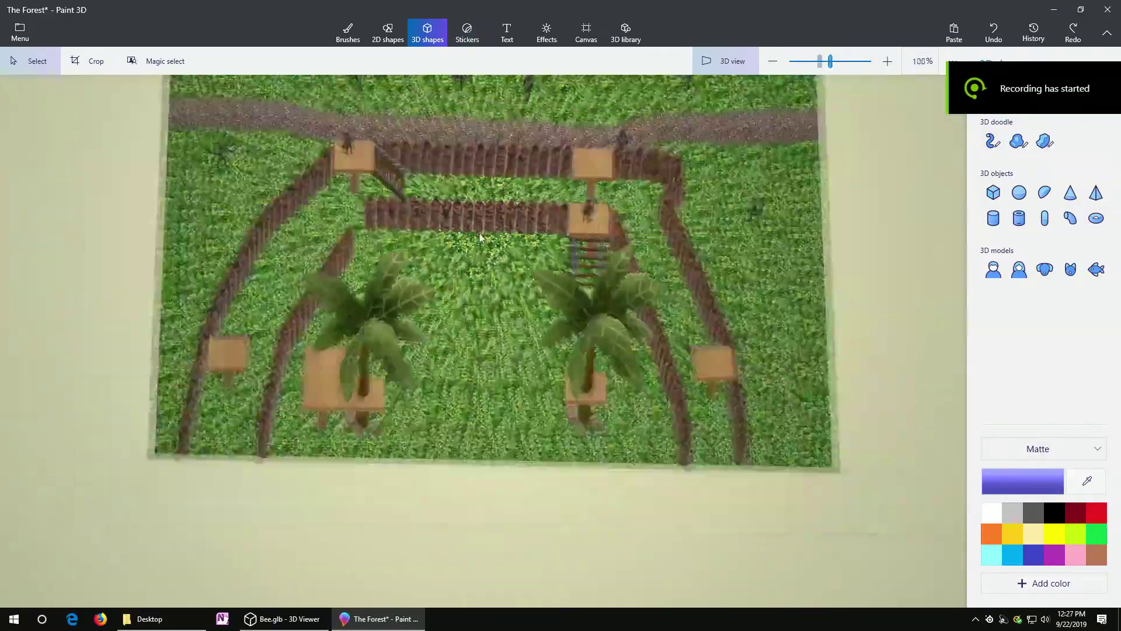
# Widen the canvas to 1165 px, adding a blank strip beside the grass
pyautogui.scroll(10, 453, 153)
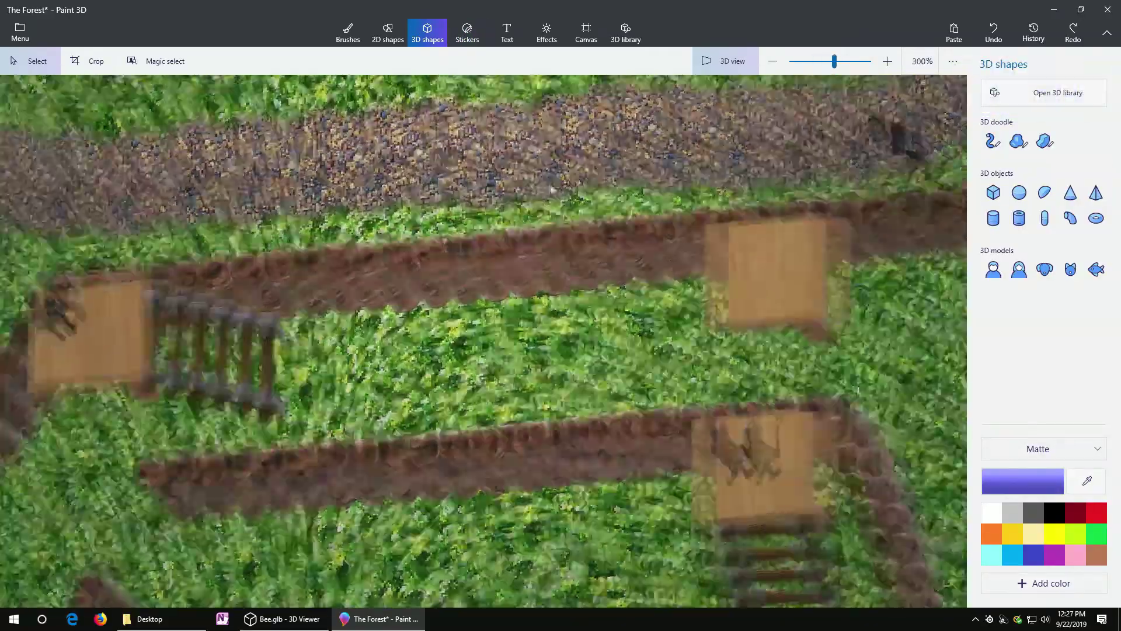
pyautogui.scroll(-8, 583, 247)
pyautogui.click(586, 33)
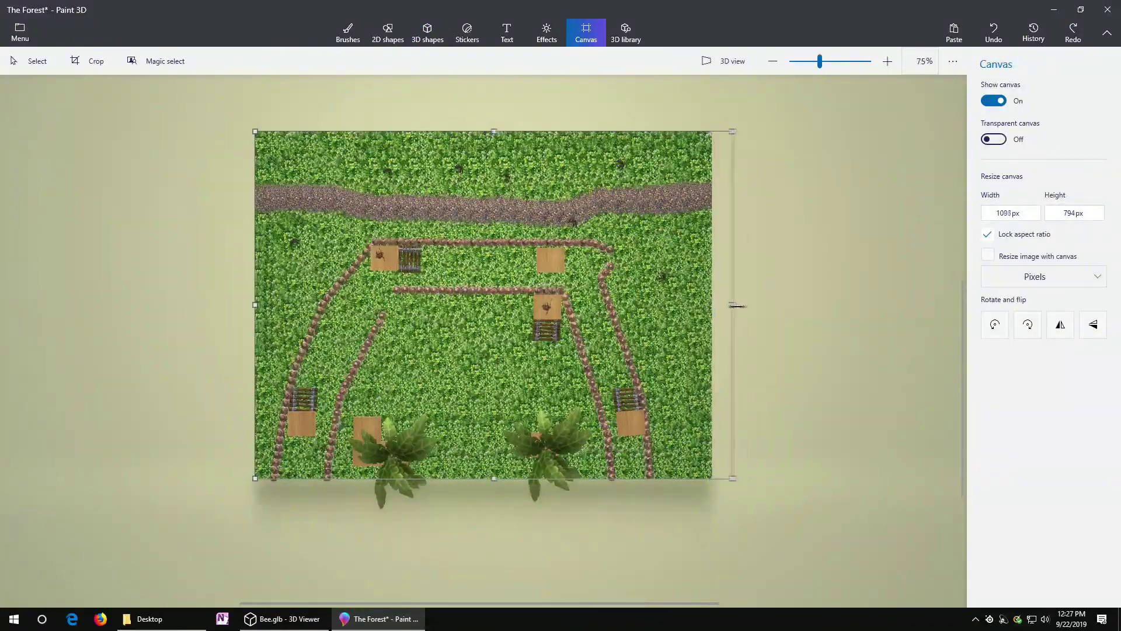
pyautogui.moveTo(737, 306); pyautogui.dragTo(768, 314)
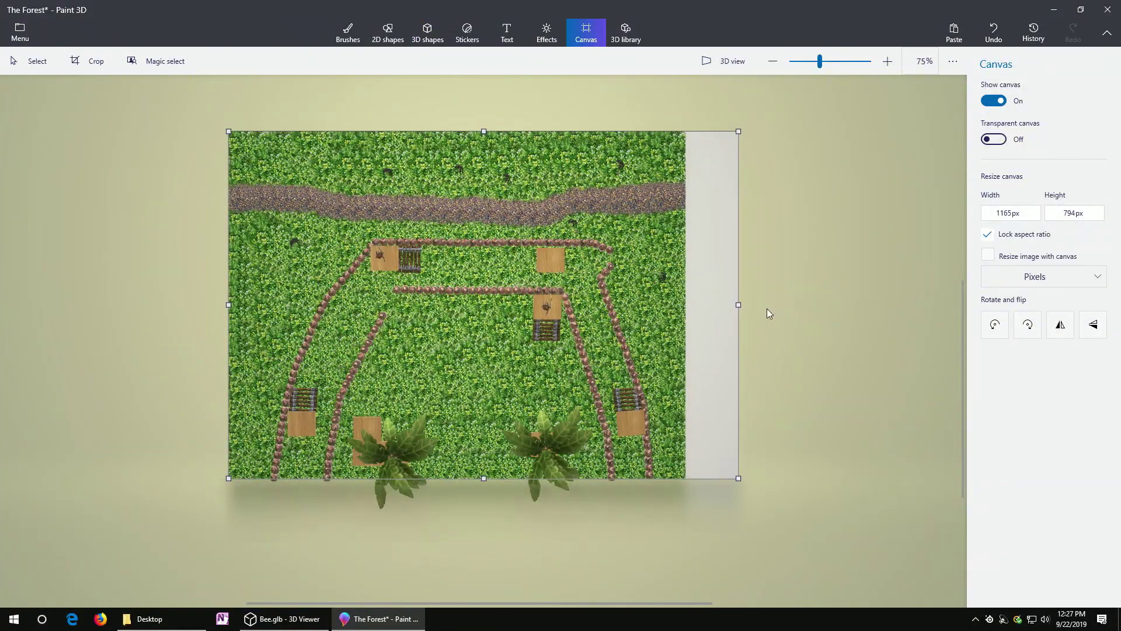
# Place a Hedge texture sticker at the edge of the new blank canvas strip and shrink it to a small patch
pyautogui.click(470, 34)
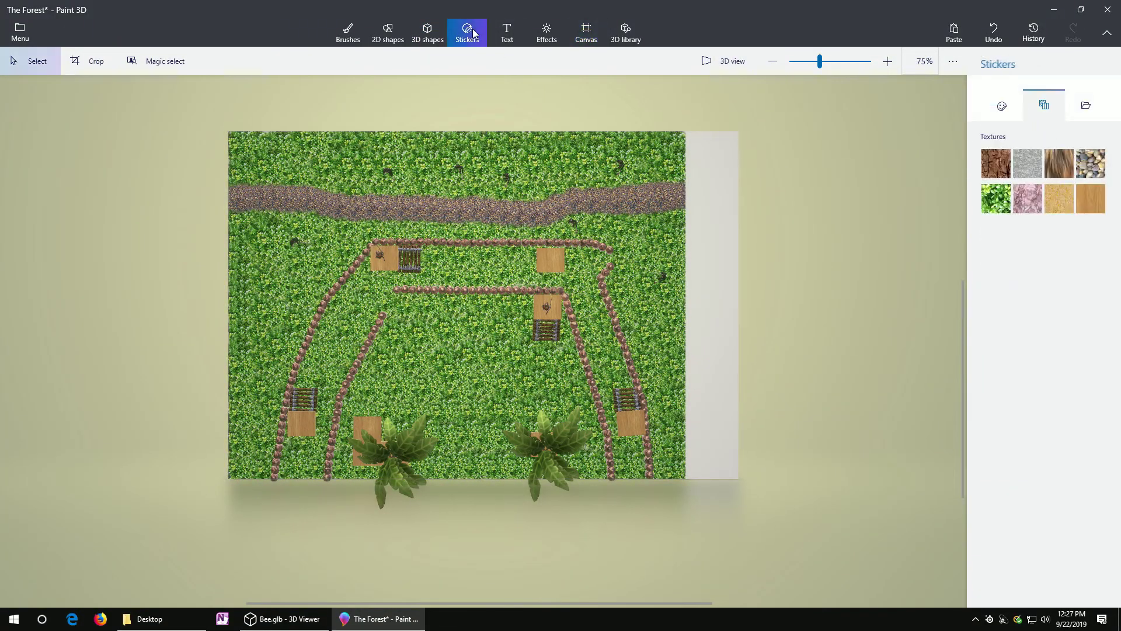
pyautogui.click(685, 260)
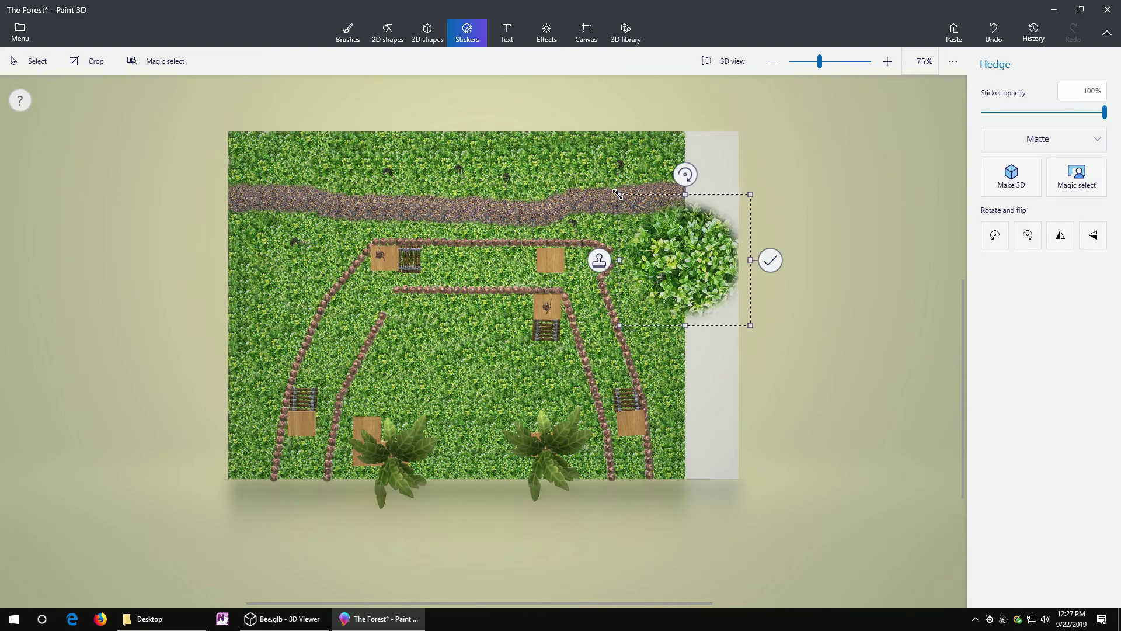
pyautogui.moveTo(618, 194); pyautogui.dragTo(685, 250)
pyautogui.keyDown('ctrl'); pyautogui.scroll(5, 666, 351); pyautogui.keyUp('ctrl')
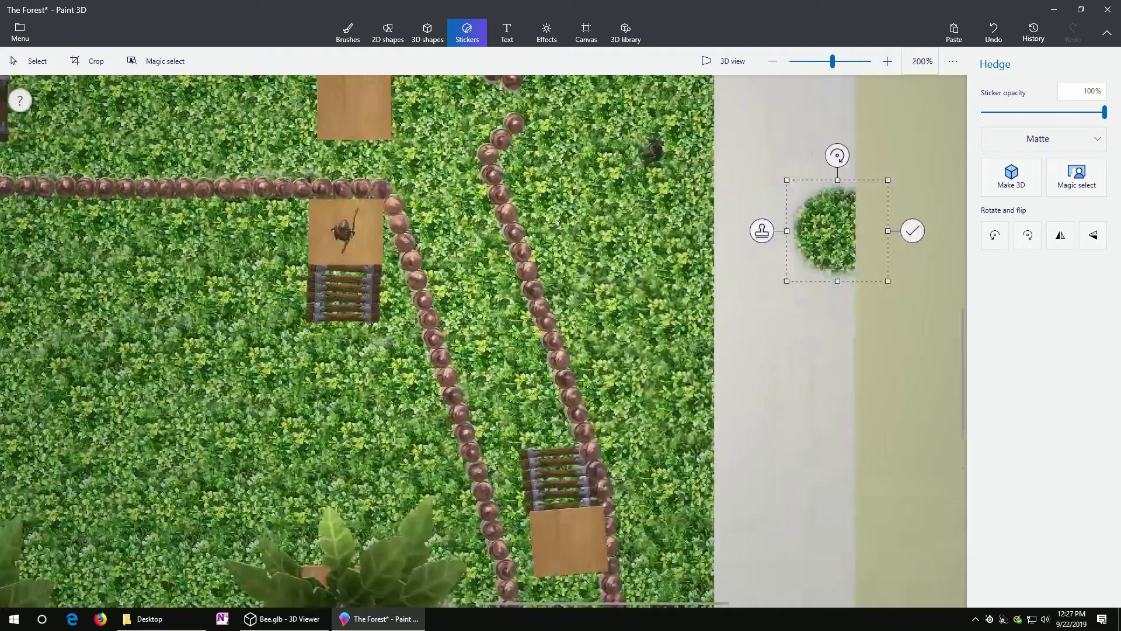
# Stamp the small Hedge patch repeatedly over the blank canvas strip below the gravel path to extend the grass
pyautogui.click(763, 231)
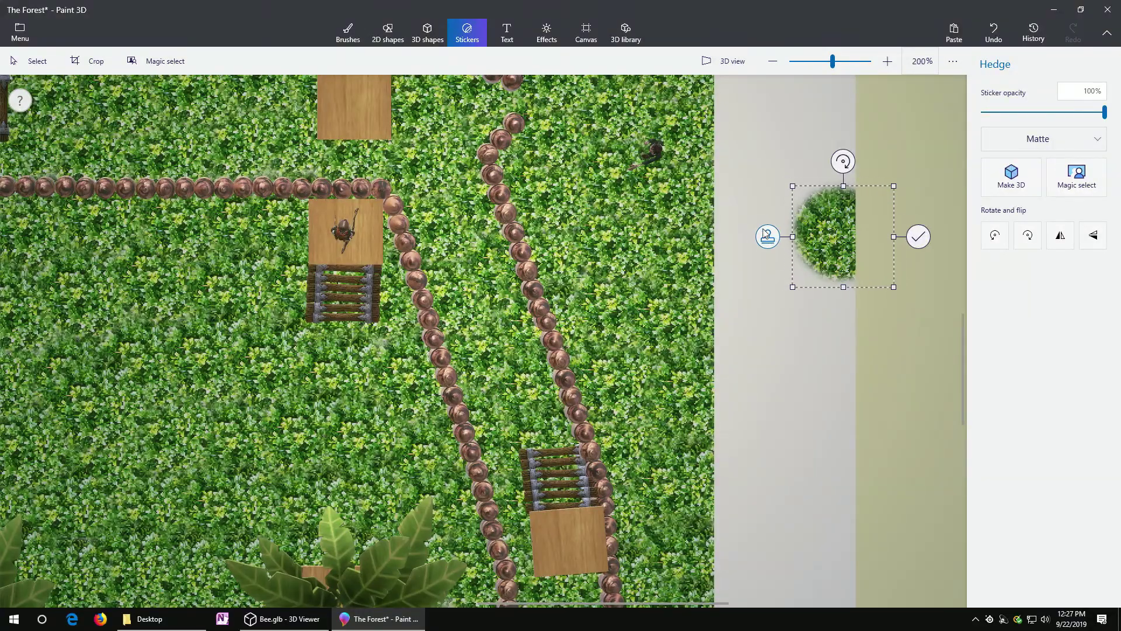
pyautogui.moveTo(825, 228); pyautogui.dragTo(832, 556)
pyautogui.click(708, 231)
pyautogui.click(666, 232)
pyautogui.click(658, 180)
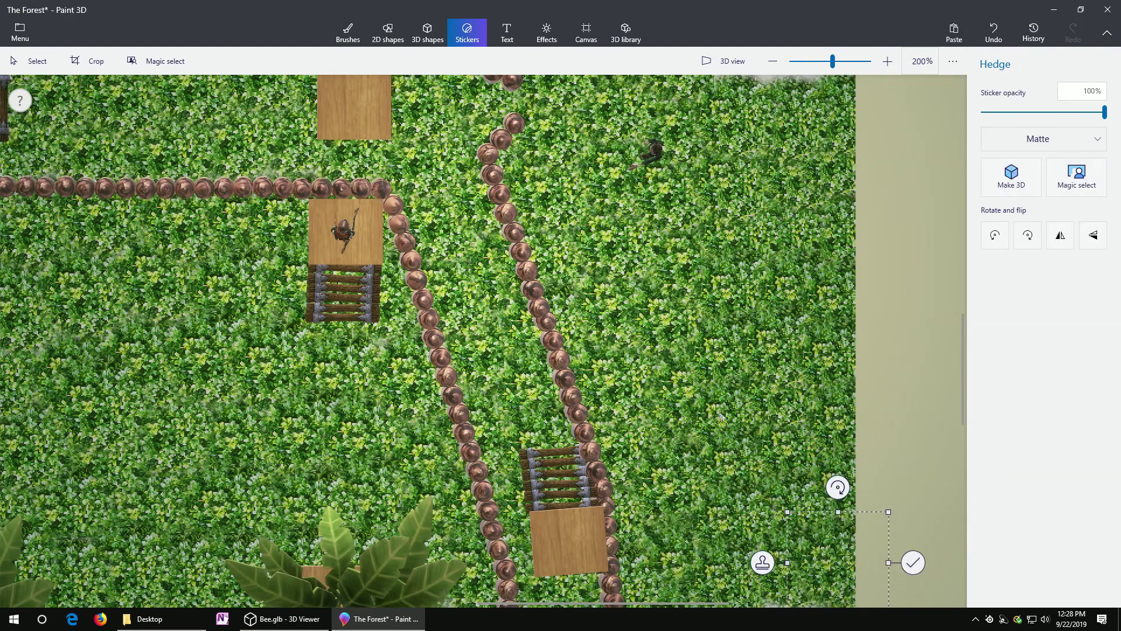
pyautogui.scroll(-3, 701, 403)
pyautogui.click(841, 497)
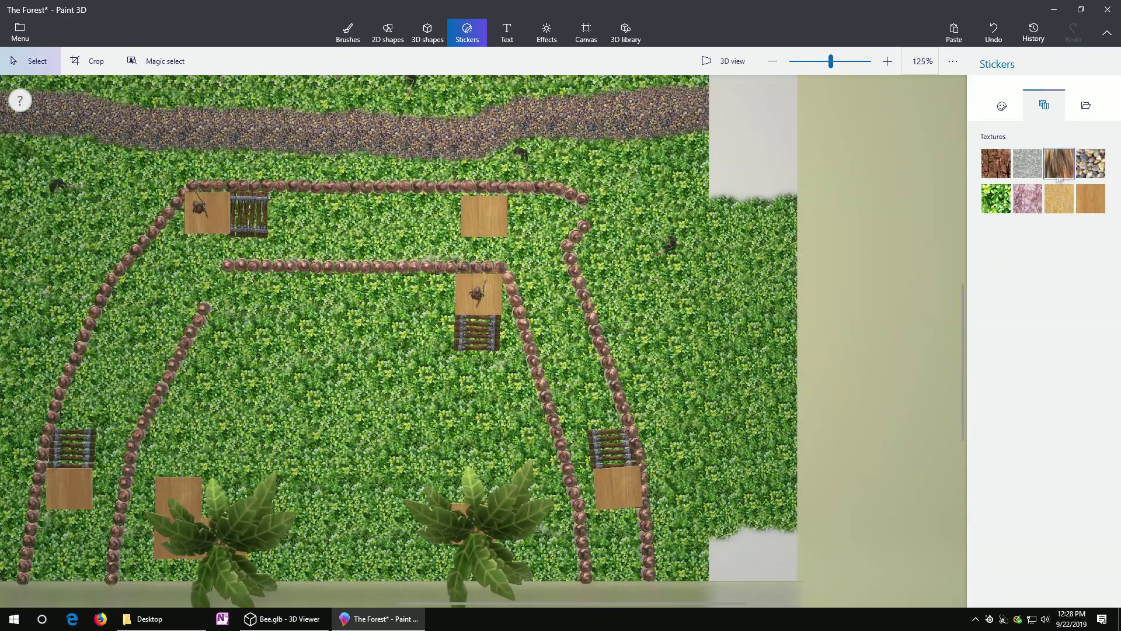
# Add a Gravel texture sticker, shrink it to a small patch and move it to the end of the gravel path
pyautogui.click(690, 161)
pyautogui.scroll(-1, 681, 141)
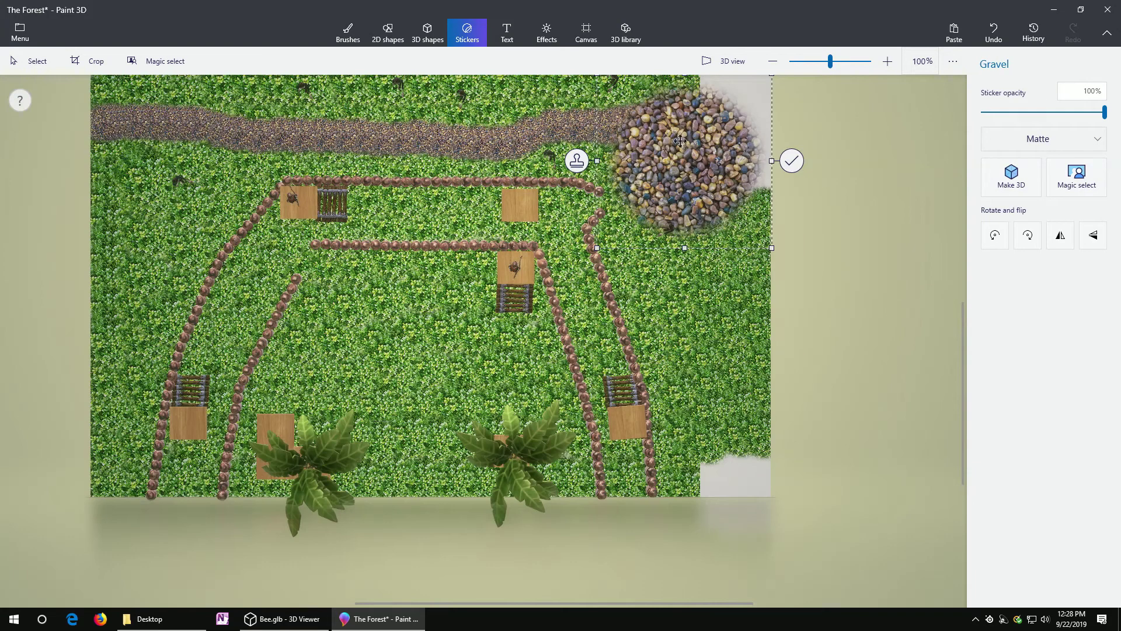
pyautogui.scroll(-1, 668, 132)
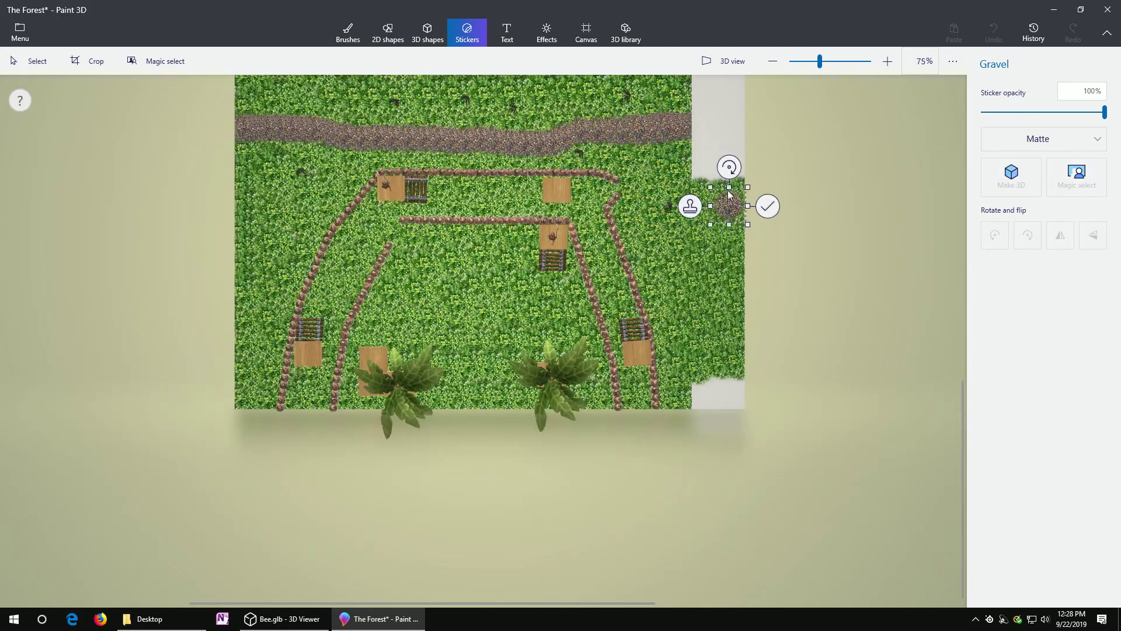
pyautogui.moveTo(711, 144); pyautogui.dragTo(705, 118)
pyautogui.scroll(2, 703, 166)
pyautogui.scroll(-2, 665, 120)
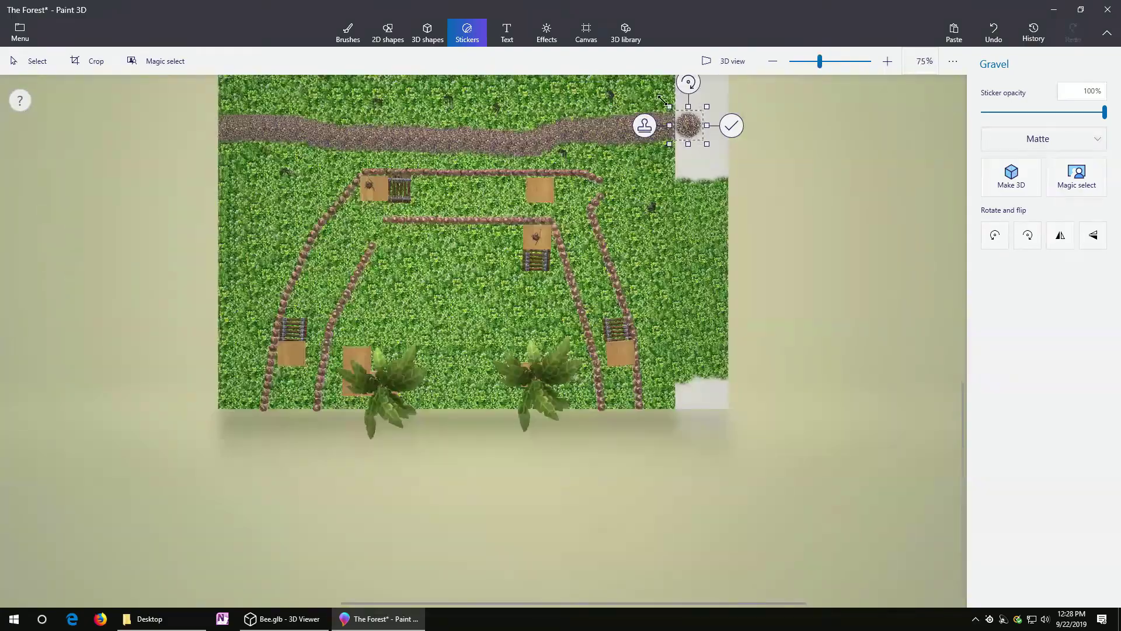
# Stamp the Gravel patch across the blank canvas strip to extend the path to the new canvas edge
pyautogui.scroll(5, 662, 101)
pyautogui.moveTo(745, 172); pyautogui.dragTo(803, 175)
pyautogui.click(767, 243)
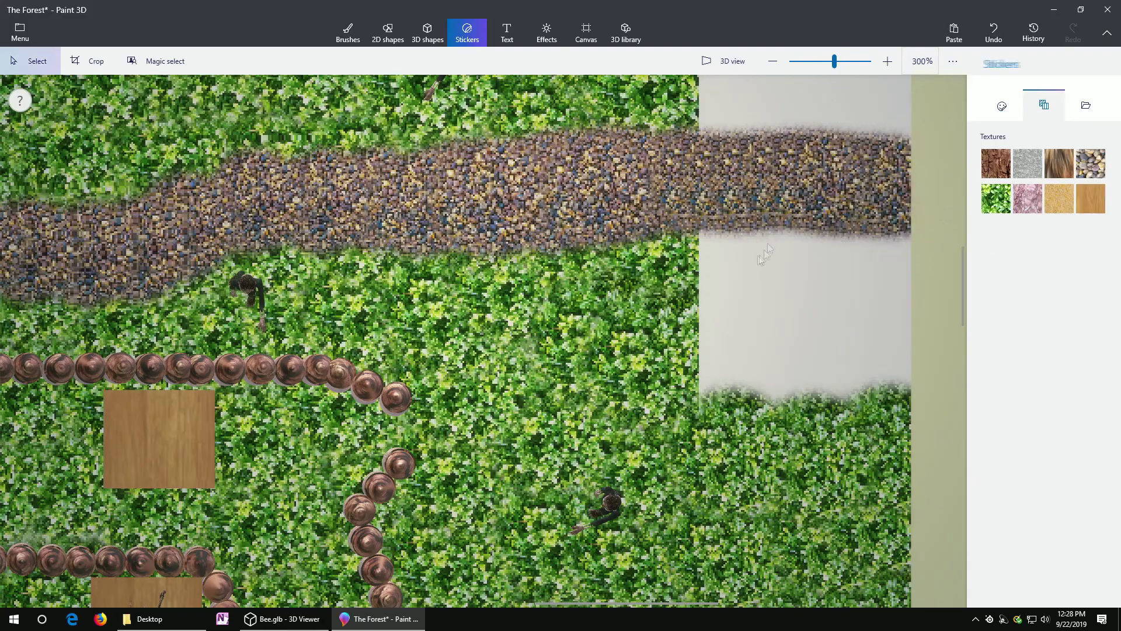
pyautogui.scroll(-5, 615, 332)
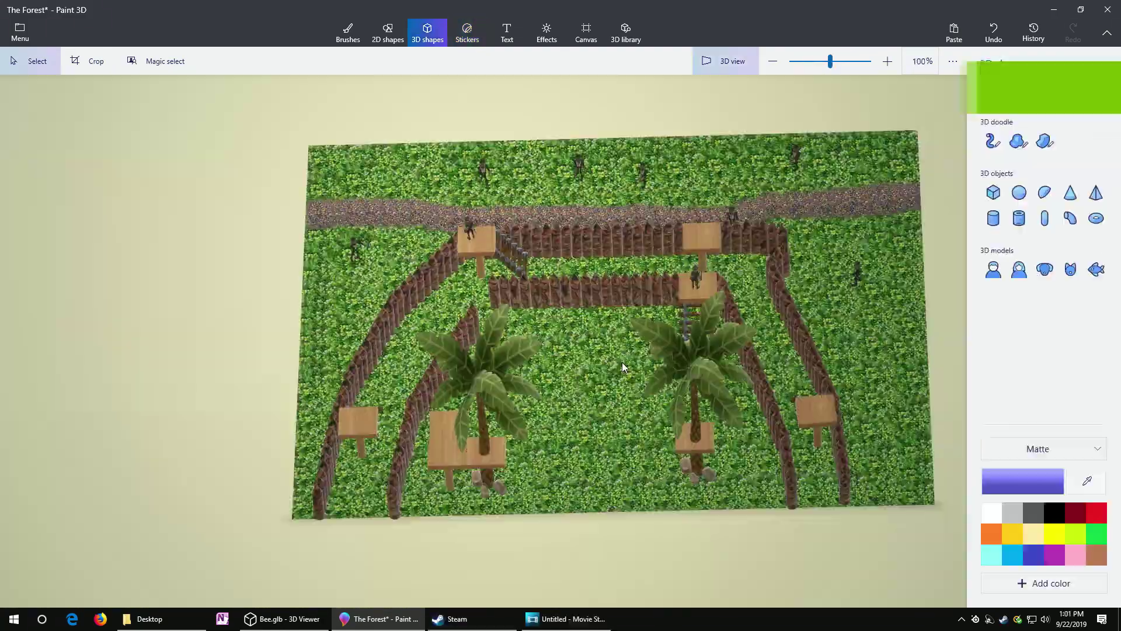
pyautogui.moveTo(615, 379); pyautogui.dragTo(947, 542, button='right')
pyautogui.moveTo(946, 541); pyautogui.dragTo(673, 383)
pyautogui.rightClick(673, 383)
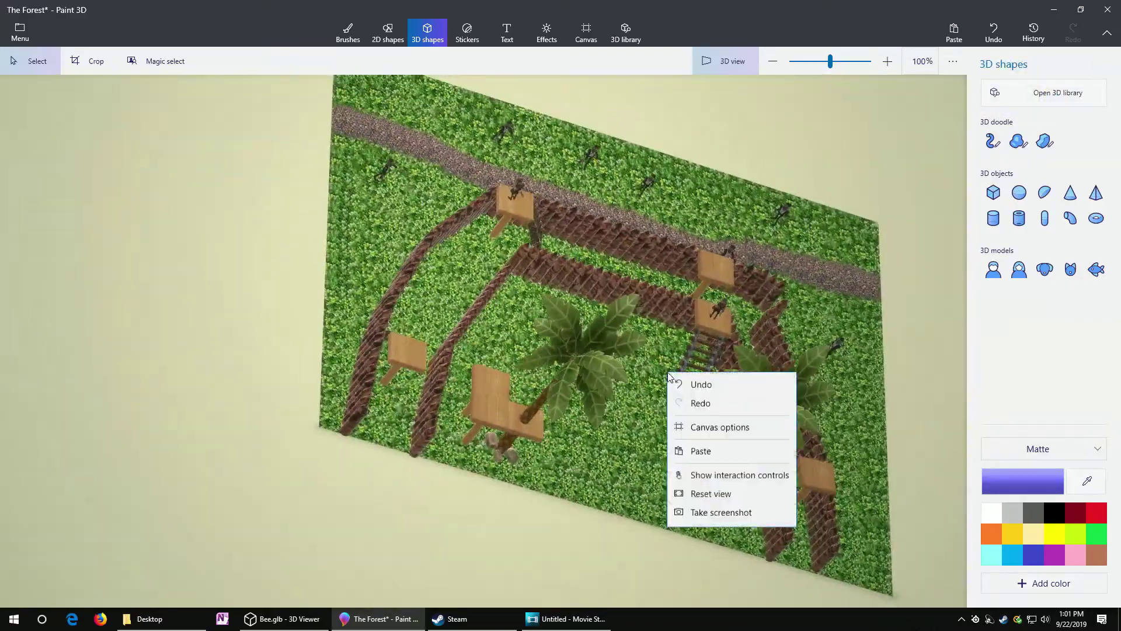
pyautogui.click(716, 513)
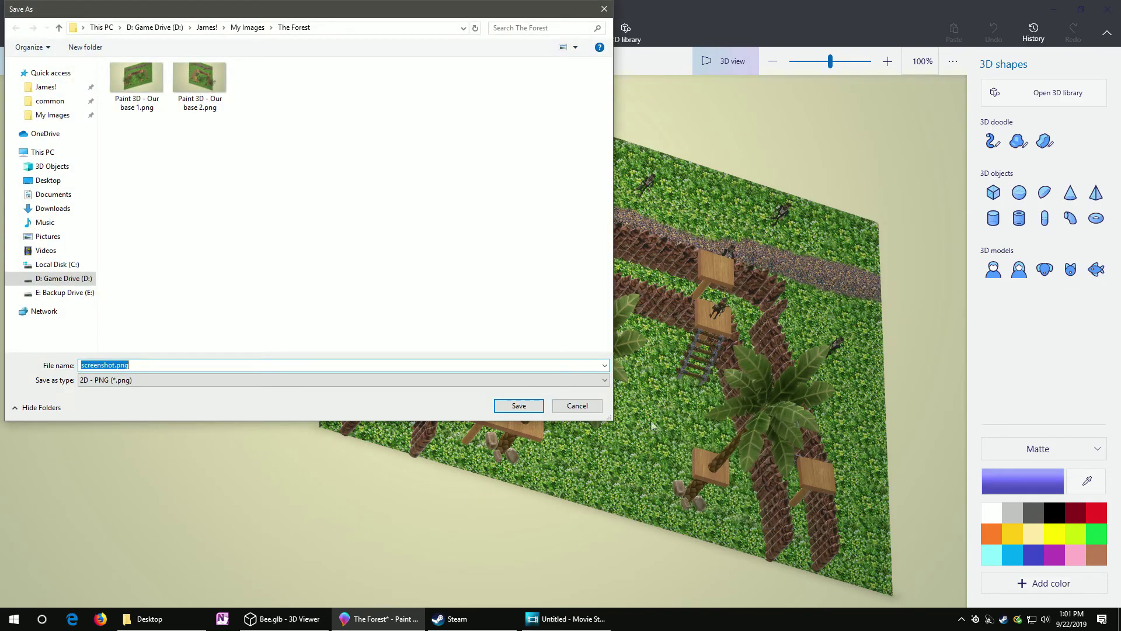
pyautogui.click(577, 406)
pyautogui.moveTo(664, 402); pyautogui.dragTo(547, 344, button='right')
pyautogui.scroll(4, 619, 383)
pyautogui.moveTo(547, 343); pyautogui.dragTo(554, 334)
pyautogui.rightClick(553, 335)
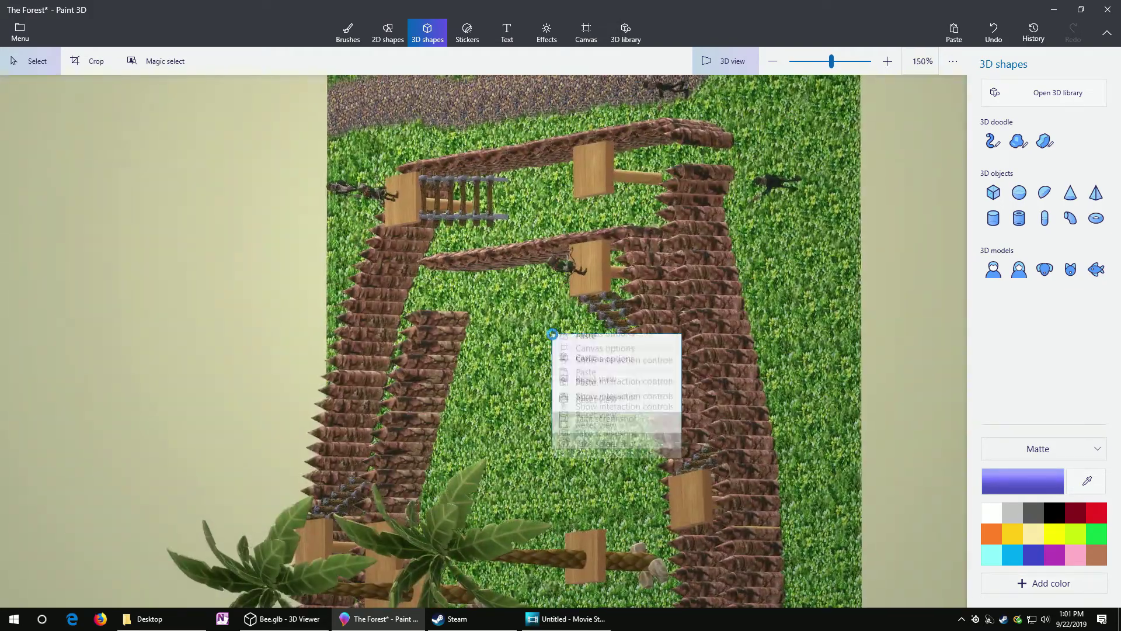
pyautogui.click(601, 474)
pyautogui.click(573, 409)
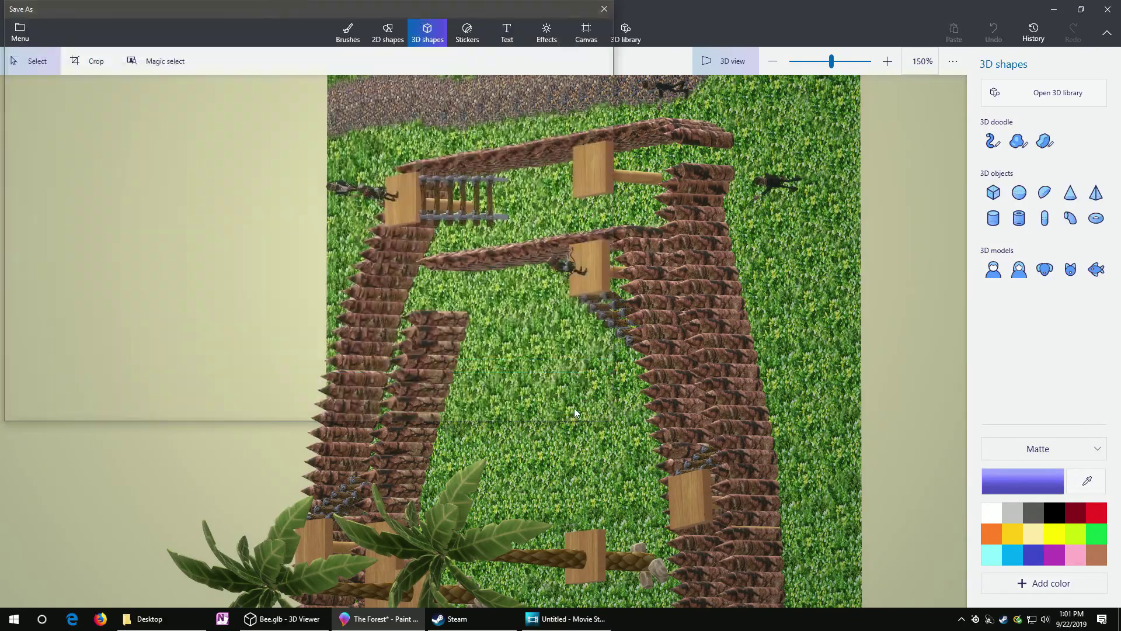
# Save a copy of the project as the 3D model The Forest.glb in the C:\Temp folder
pyautogui.moveTo(574, 407); pyautogui.dragTo(643, 345, button='right')
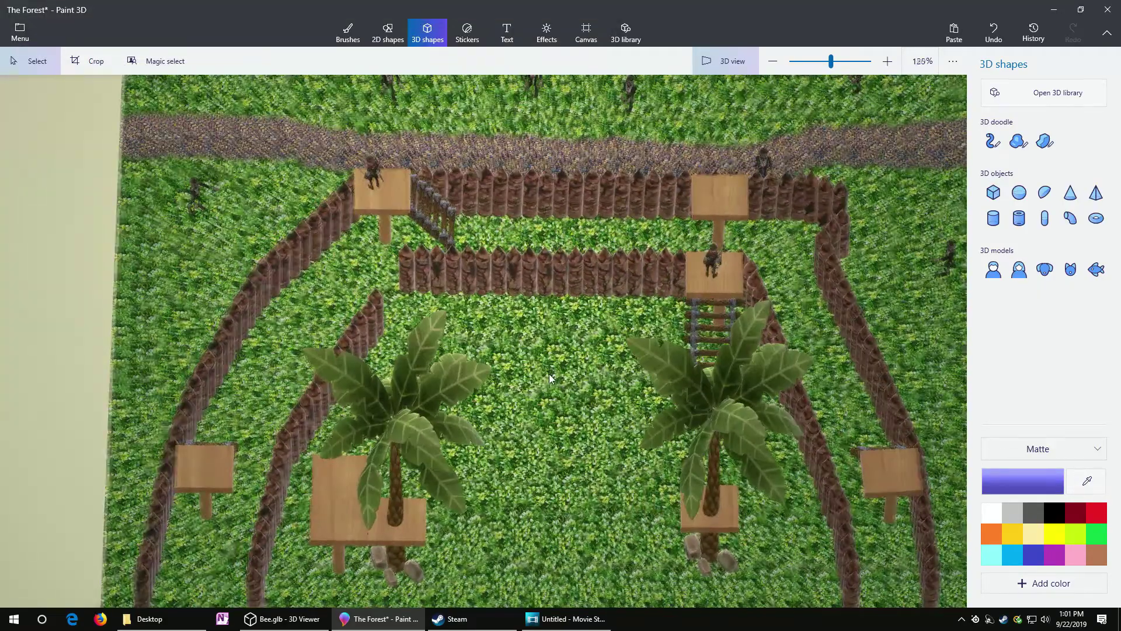
pyautogui.scroll(-2, 644, 344)
pyautogui.click(21, 28)
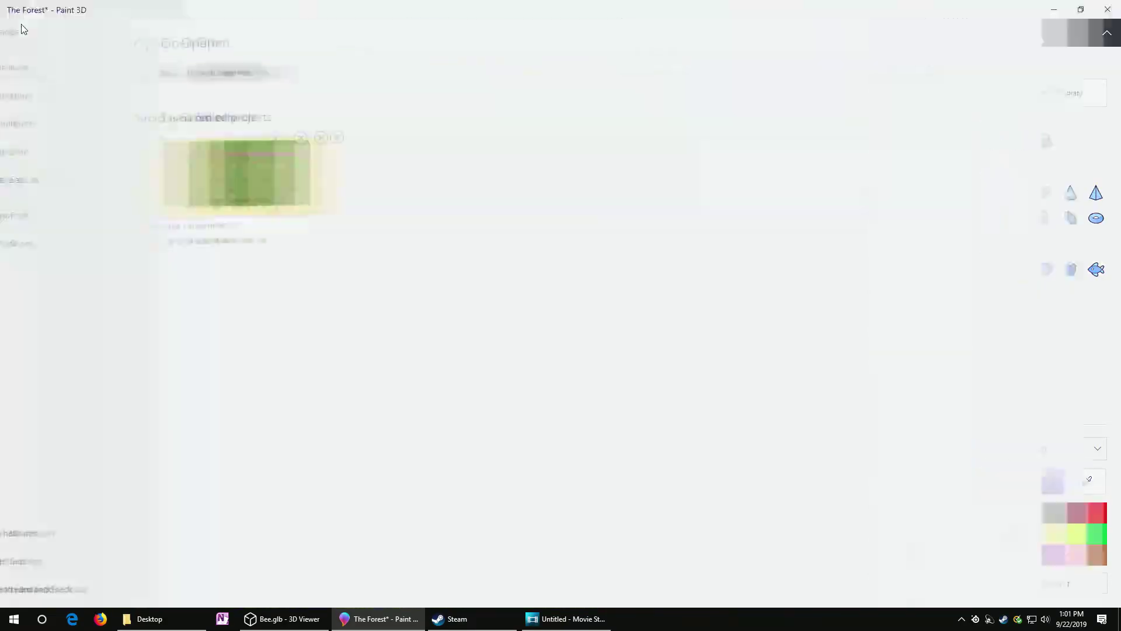
pyautogui.click(103, 179)
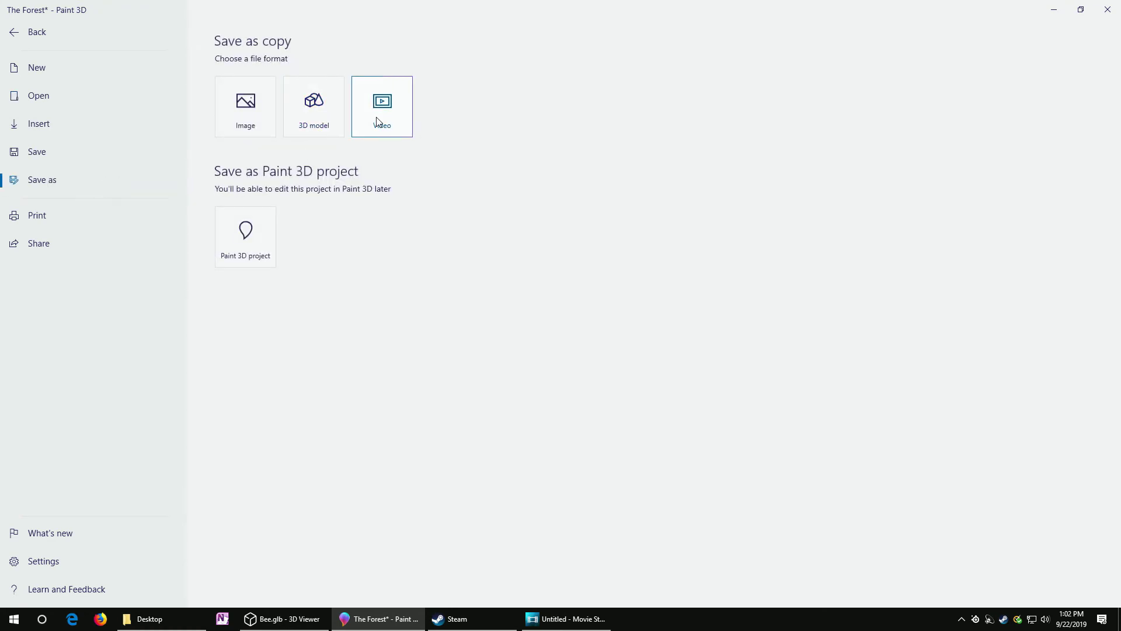
pyautogui.click(316, 111)
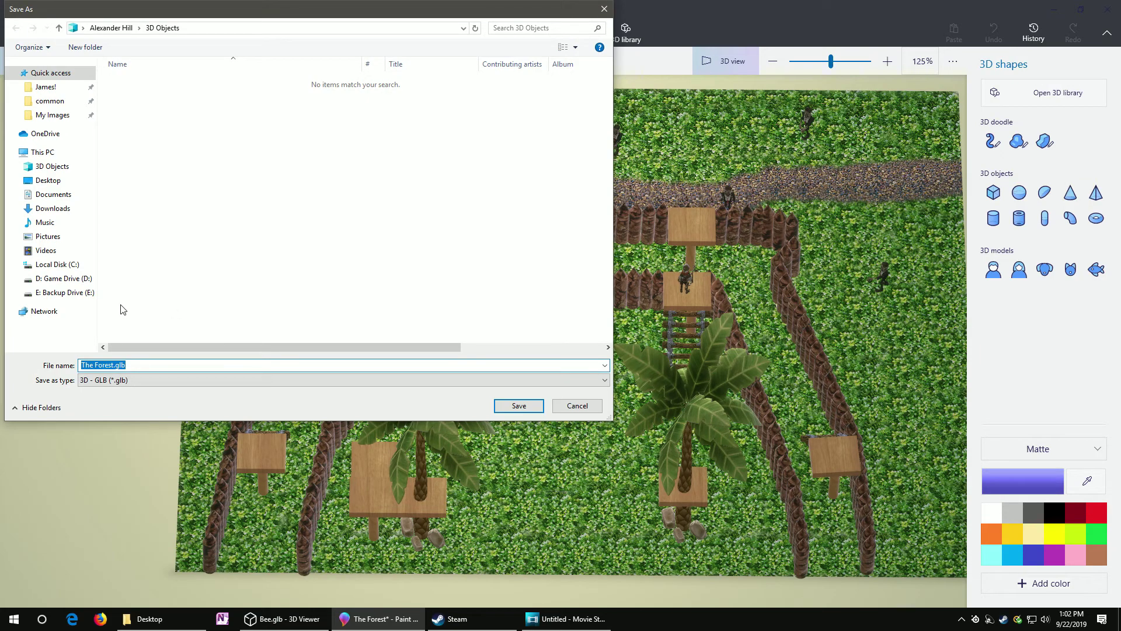
pyautogui.click(57, 265)
pyautogui.doubleClick(142, 217)
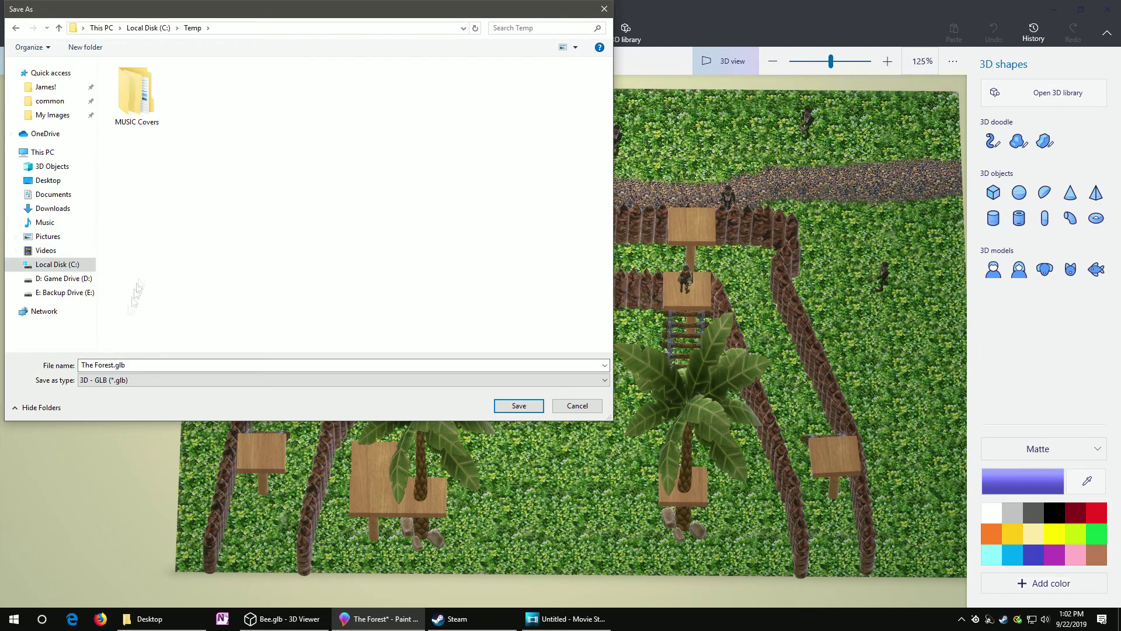
pyautogui.click(514, 408)
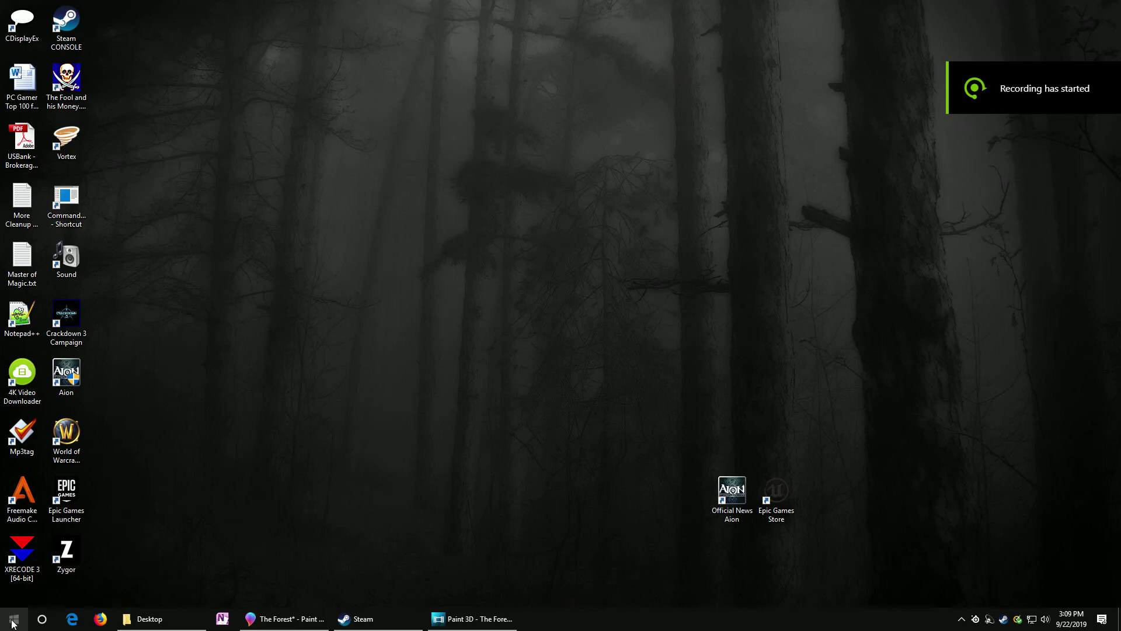
# Launch 3D Viewer and dismiss its welcome screen
pyautogui.click(13, 619)
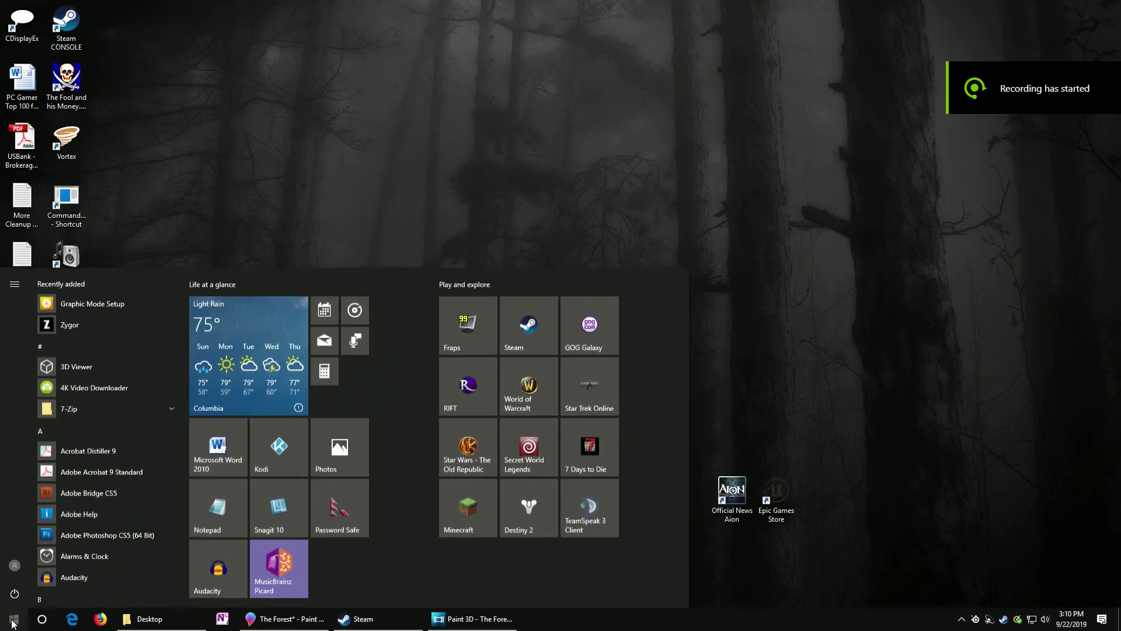
pyautogui.click(128, 366)
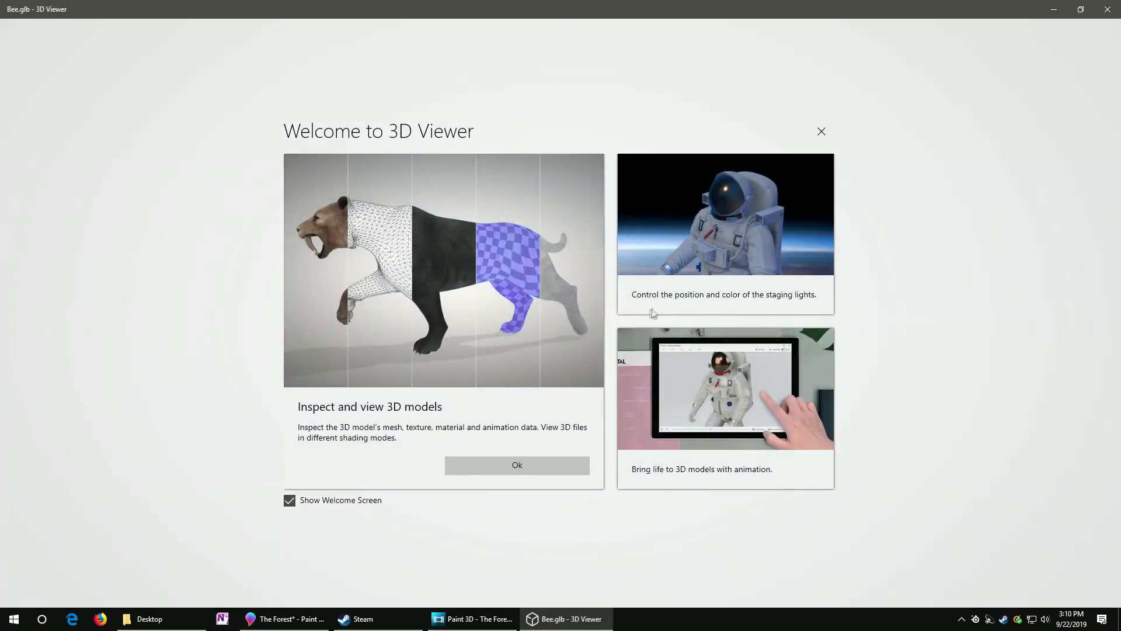
pyautogui.click(821, 131)
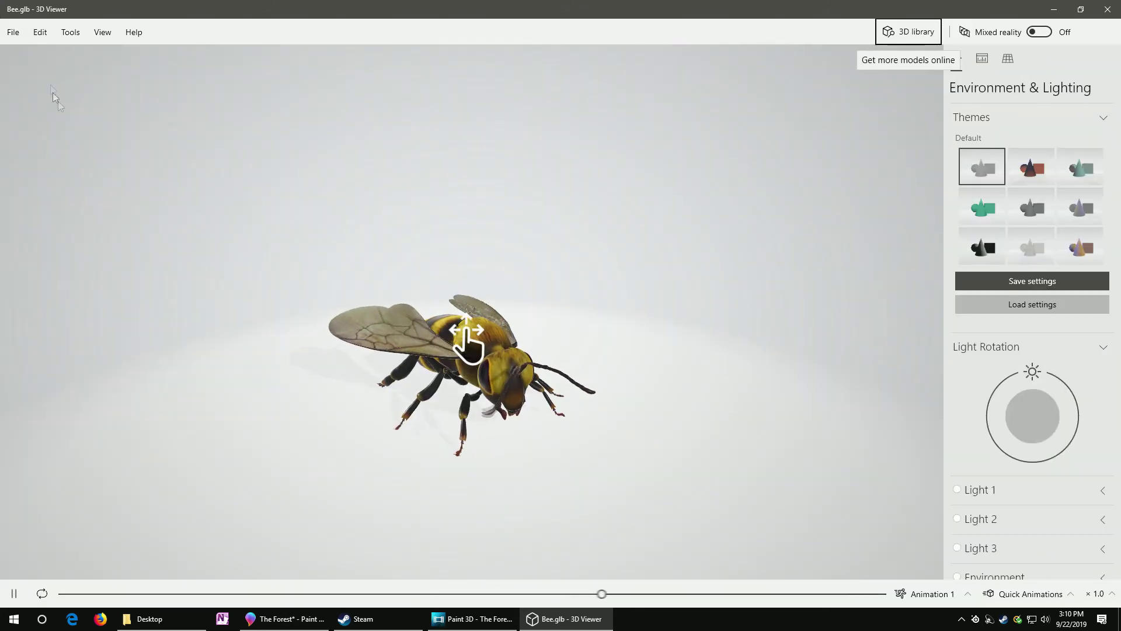
# Open the model The Forest.glb from the C:\Temp folder
pyautogui.click(13, 32)
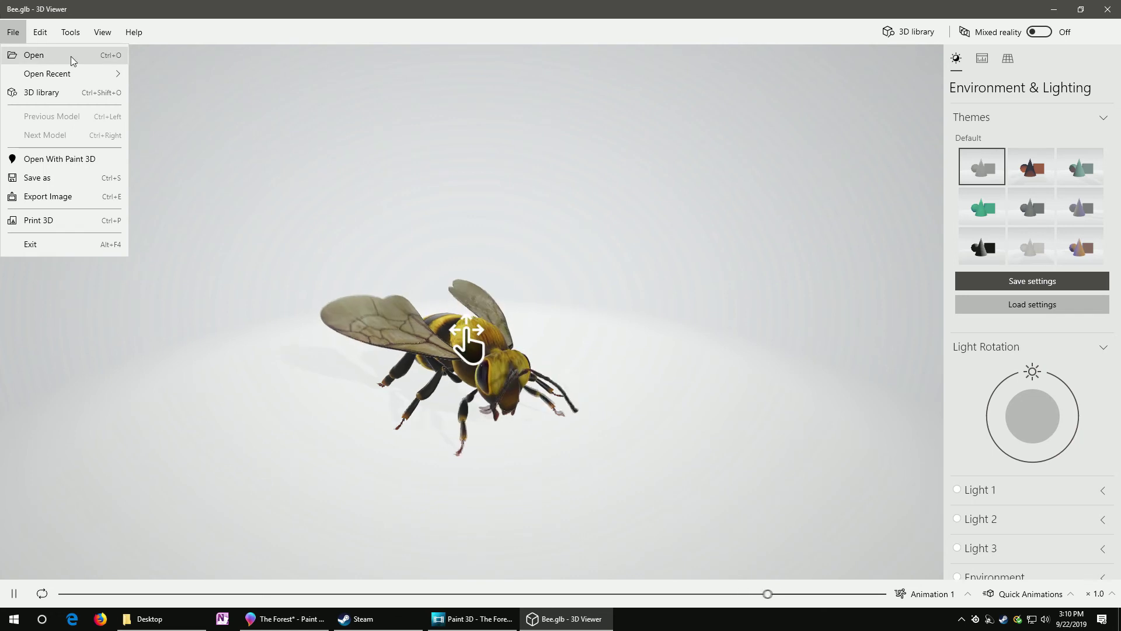
pyautogui.click(73, 61)
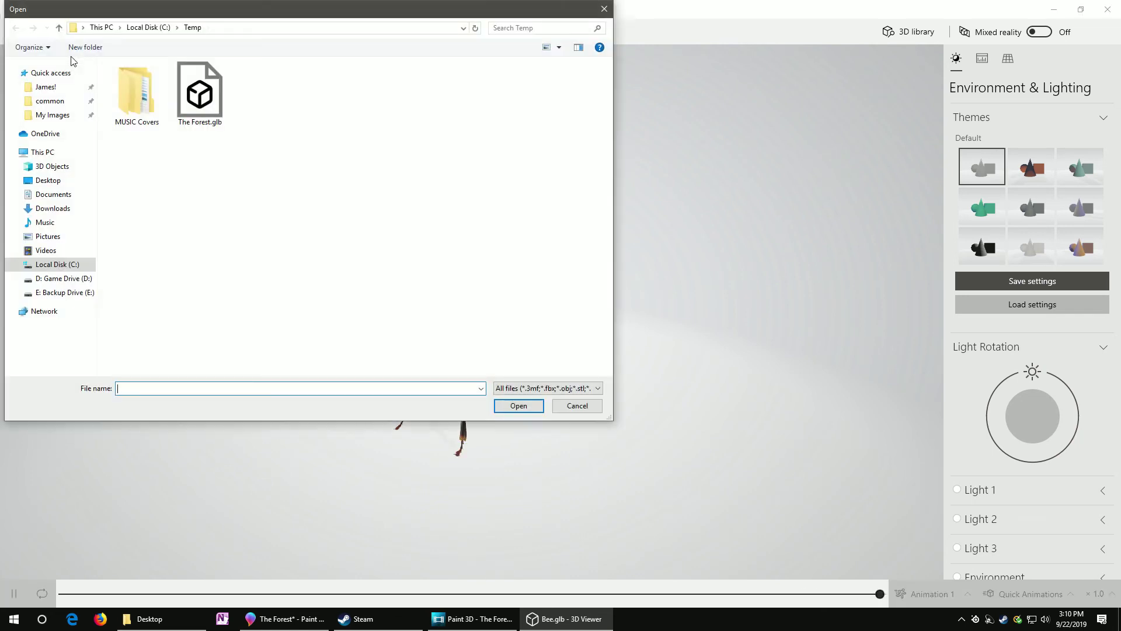
pyautogui.click(57, 265)
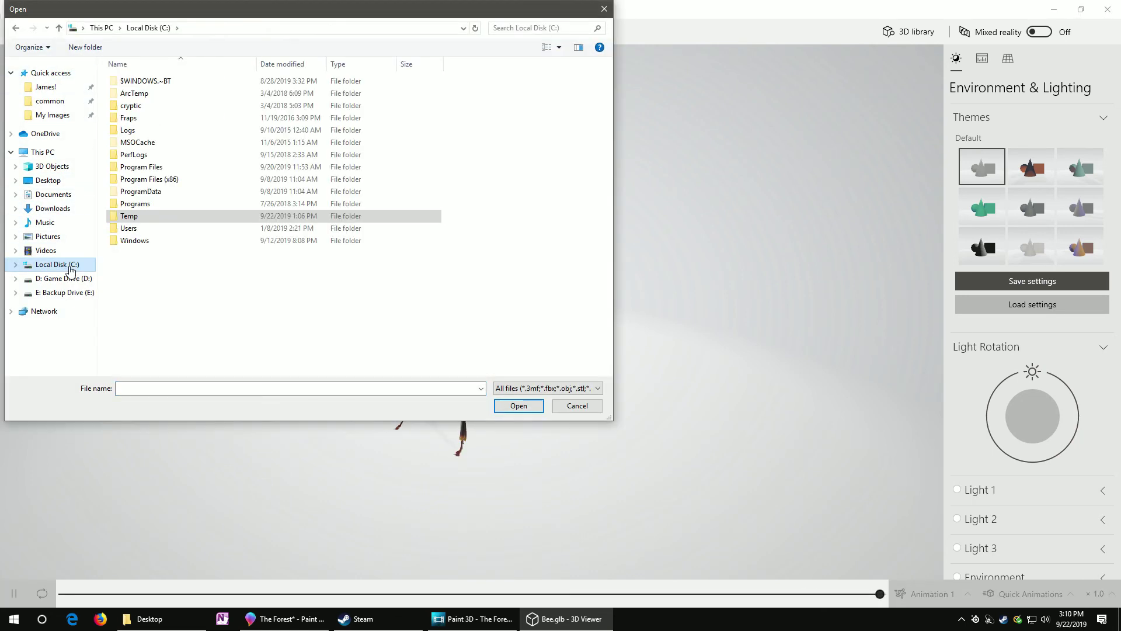
pyautogui.doubleClick(149, 218)
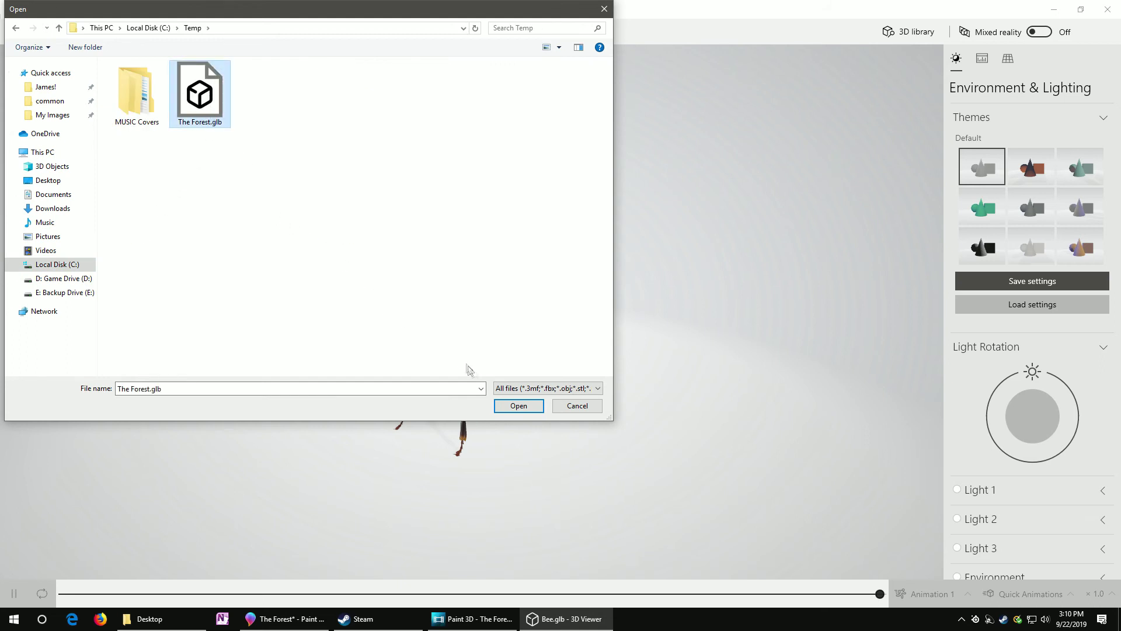
pyautogui.click(519, 406)
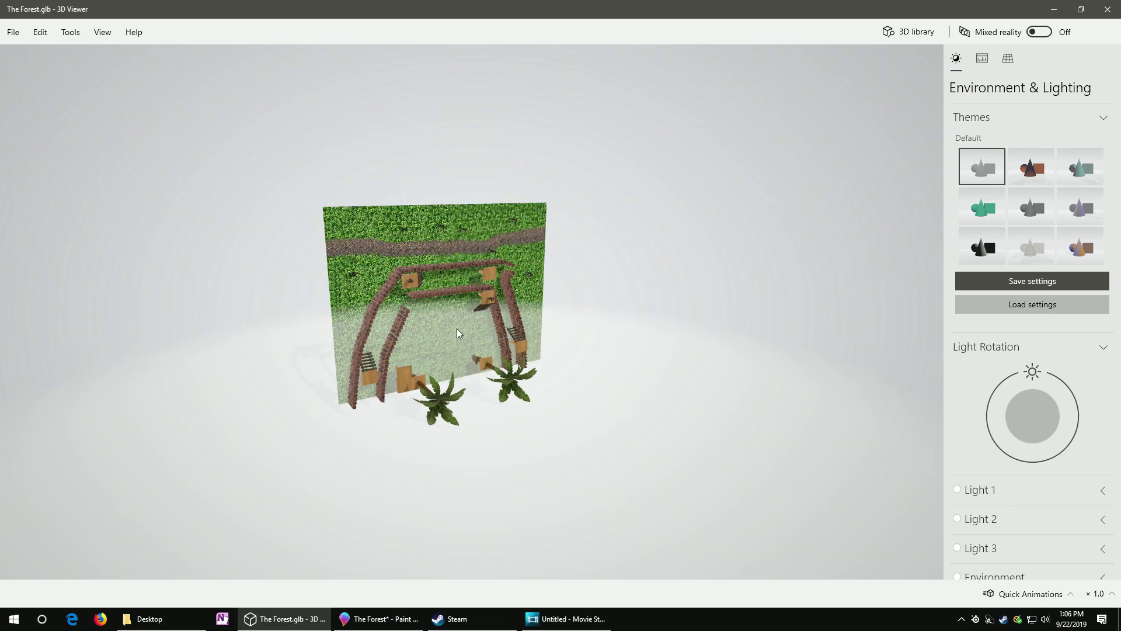
# Examine the textured base model from several angles, including from above and at ground level, and try the light rotation
pyautogui.moveTo(453, 325)
pyautogui.mouseDown()
pyautogui.moveTo(446, 290)
pyautogui.moveTo(499, 334)
pyautogui.moveTo(471, 312)
pyautogui.mouseUp()
pyautogui.scroll(5, 454, 285)
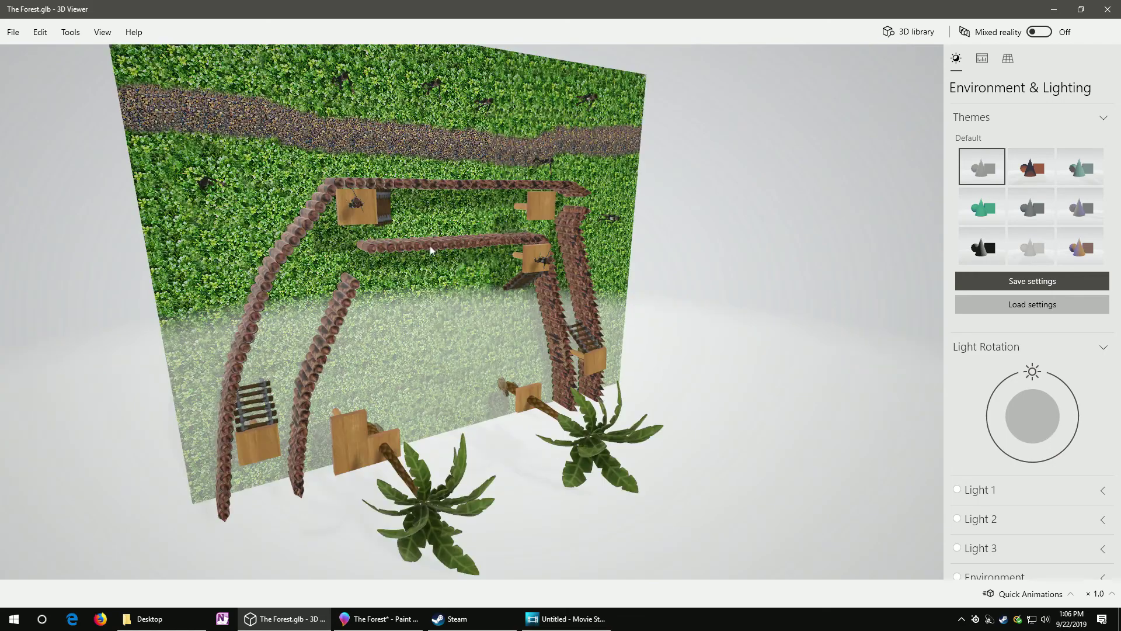
pyautogui.moveTo(425, 246); pyautogui.dragTo(529, 270)
pyautogui.moveTo(430, 379); pyautogui.dragTo(516, 447)
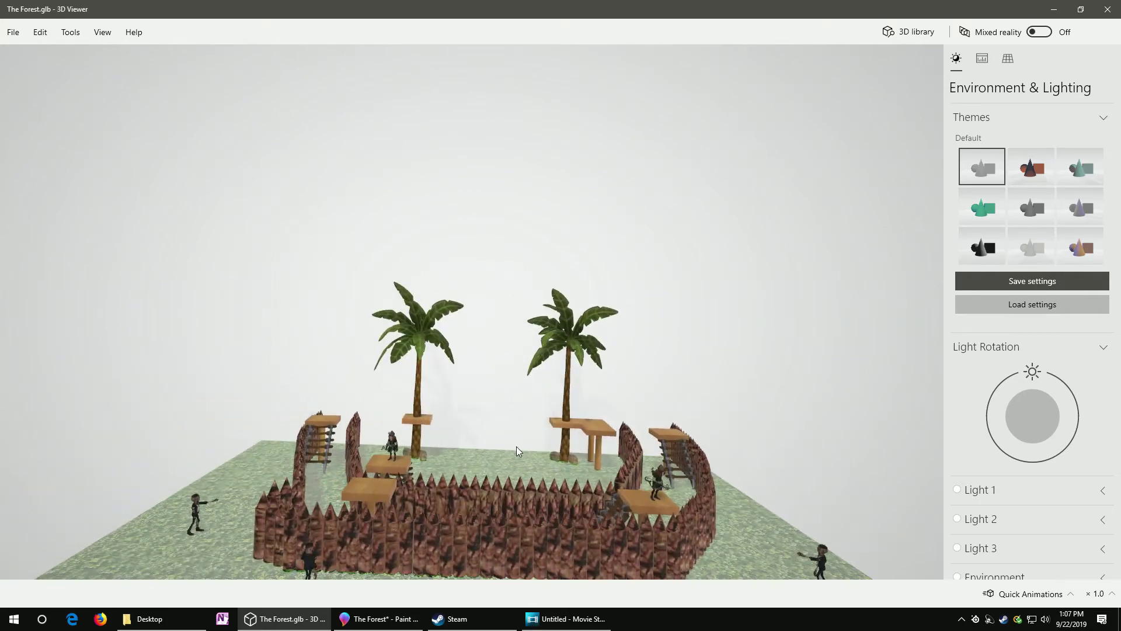
pyautogui.moveTo(490, 453); pyautogui.dragTo(259, 367)
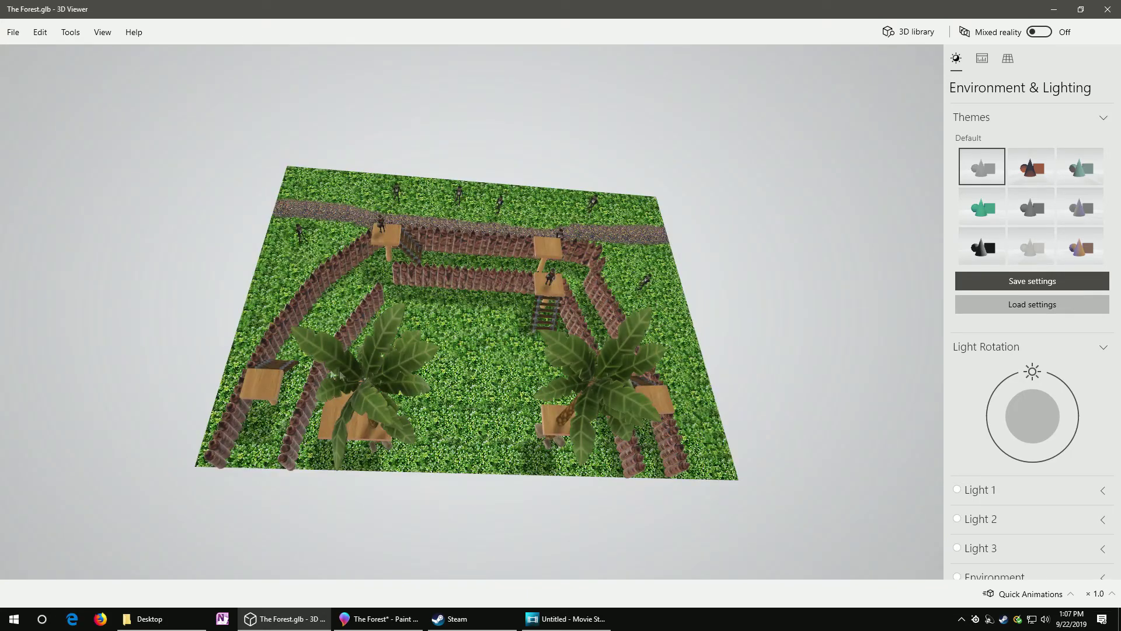
pyautogui.scroll(5, 319, 372)
pyautogui.moveTo(1033, 372)
pyautogui.mouseDown()
pyautogui.moveTo(1008, 376)
pyautogui.moveTo(976, 419)
pyautogui.moveTo(985, 472)
pyautogui.moveTo(1020, 476)
pyautogui.moveTo(1069, 450)
pyautogui.moveTo(1068, 399)
pyautogui.moveTo(1033, 374)
pyautogui.mouseUp()
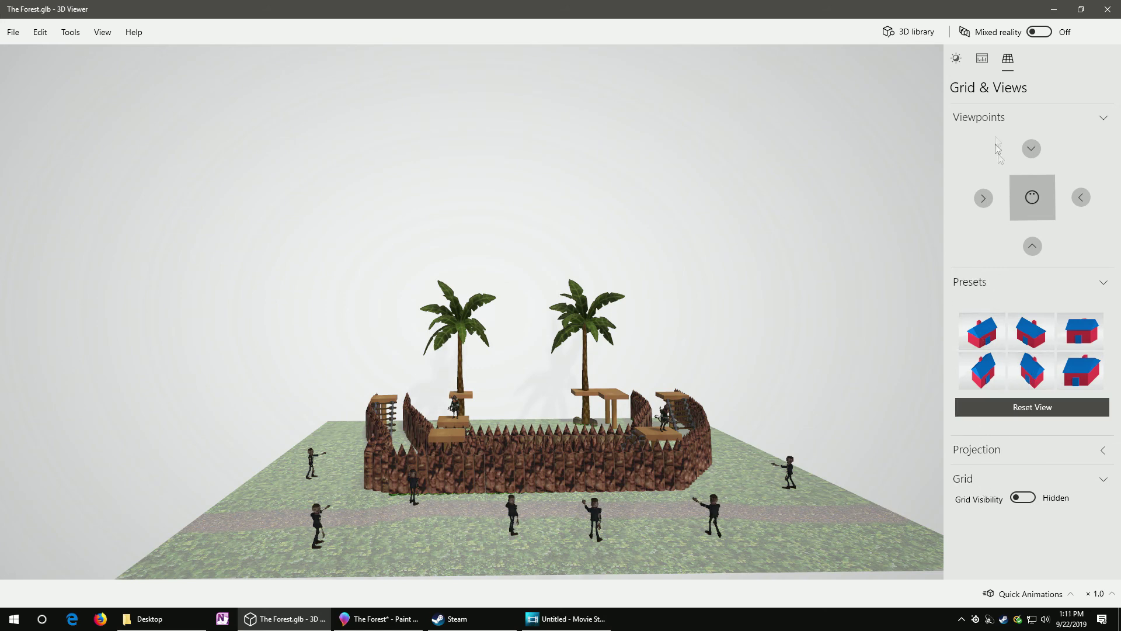
# Display the model's triangle mesh and examine the palisade walls, figures and platforms up close and from above
pyautogui.click(983, 59)
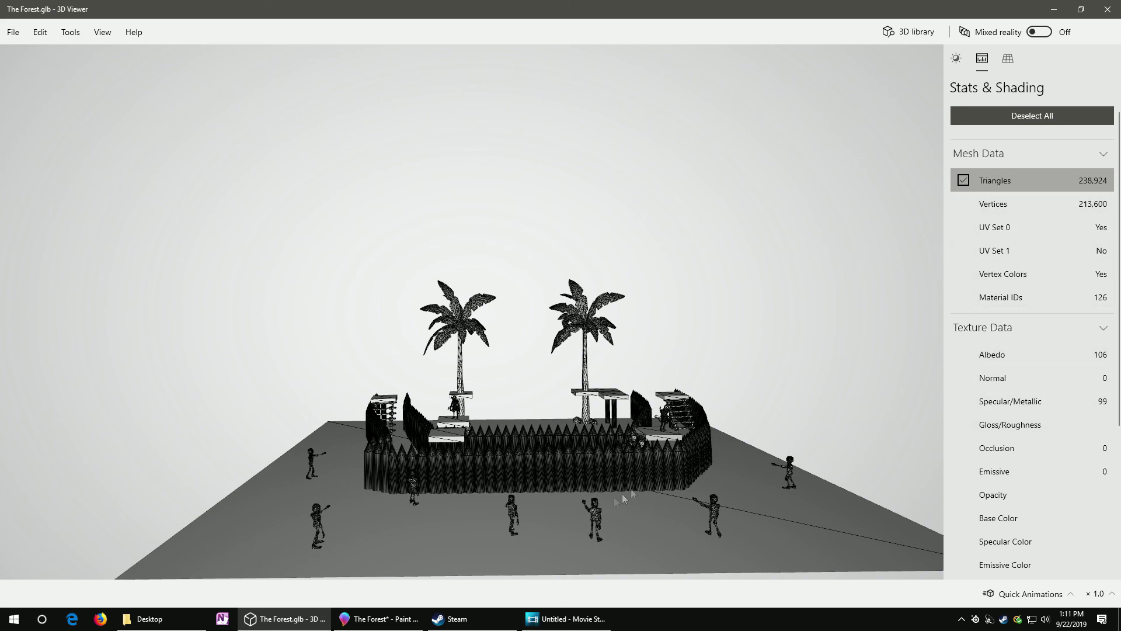
pyautogui.scroll(5, 623, 497)
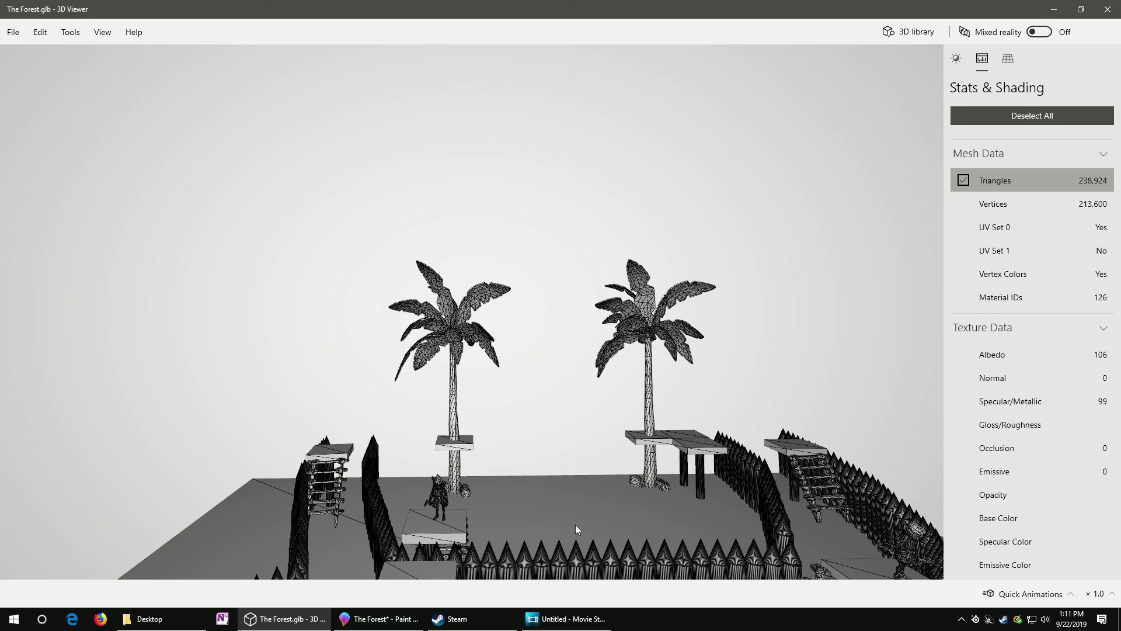
pyautogui.moveTo(563, 524); pyautogui.dragTo(630, 464, button='right')
pyautogui.scroll(3, 626, 460)
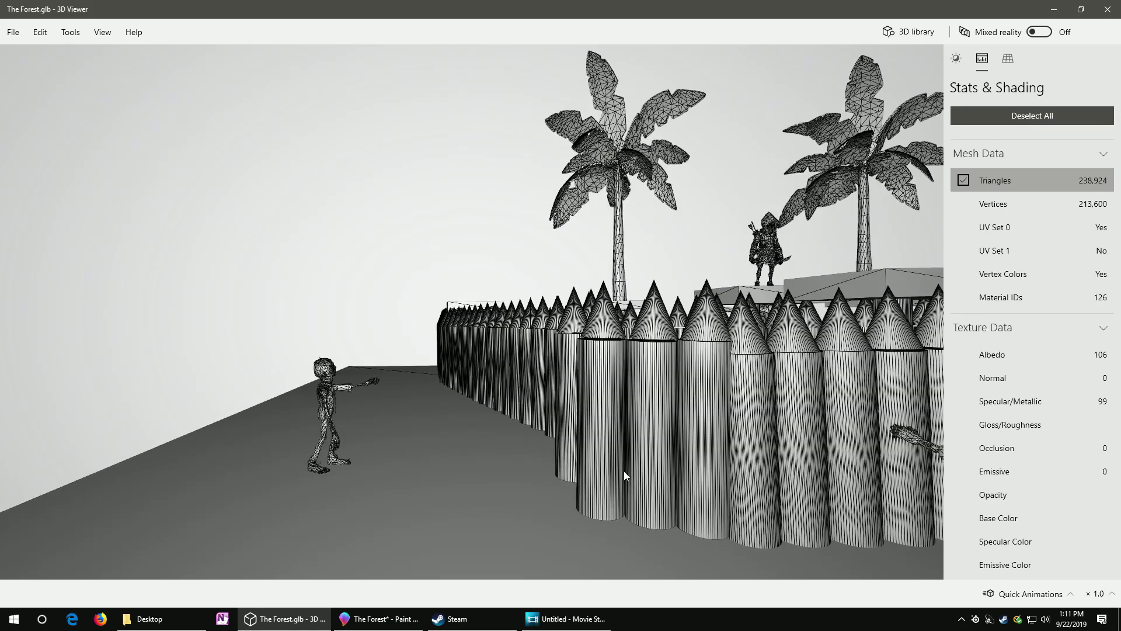
pyautogui.moveTo(624, 471)
pyautogui.mouseDown()
pyautogui.moveTo(643, 467)
pyautogui.moveTo(615, 472)
pyautogui.mouseUp()
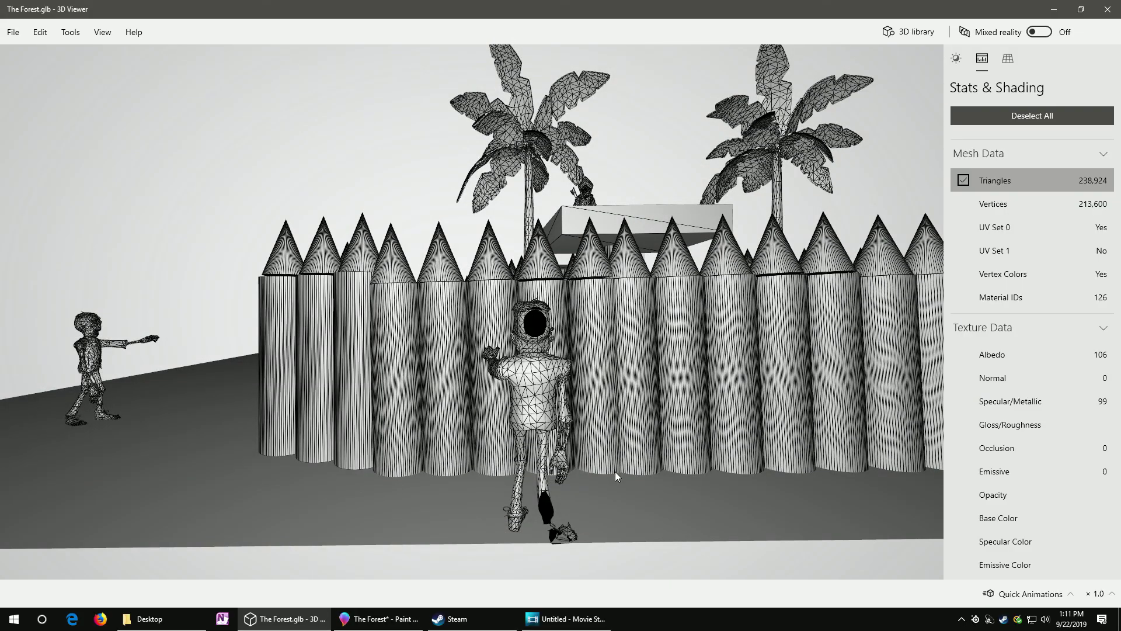
pyautogui.scroll(-3, 615, 471)
pyautogui.moveTo(616, 461); pyautogui.dragTo(577, 462, button='right')
pyautogui.moveTo(576, 461); pyautogui.dragTo(597, 380)
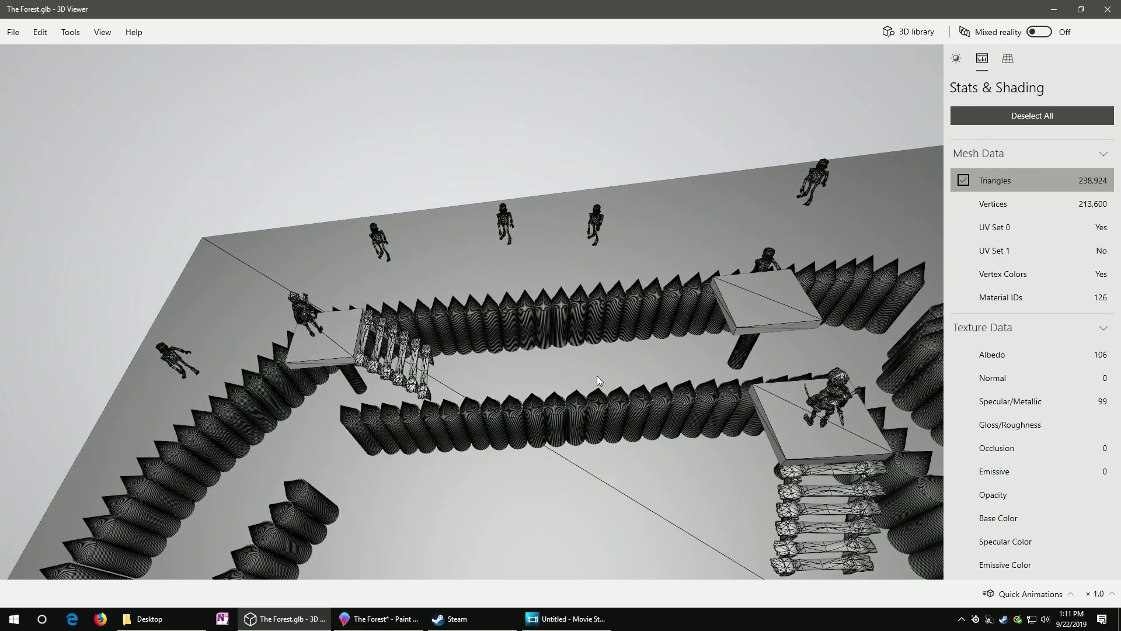